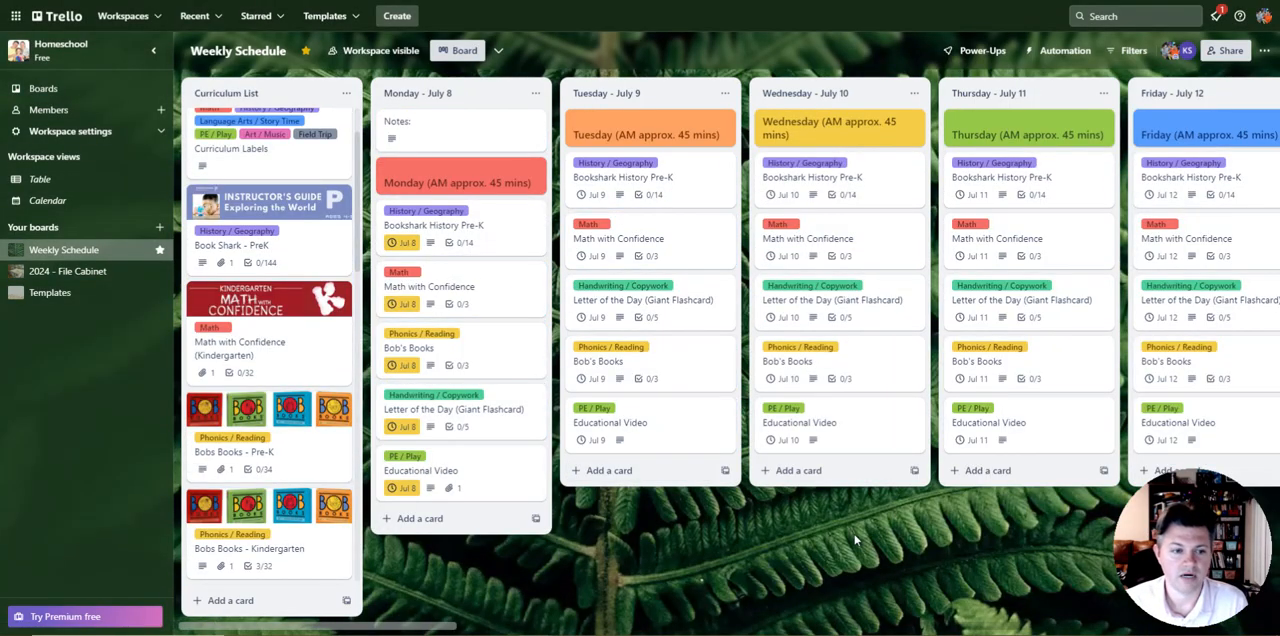
Step: Open the 2024 - File Cabinet board and review the completed cards in the Saturday - July 6 list
left_click(67, 271)
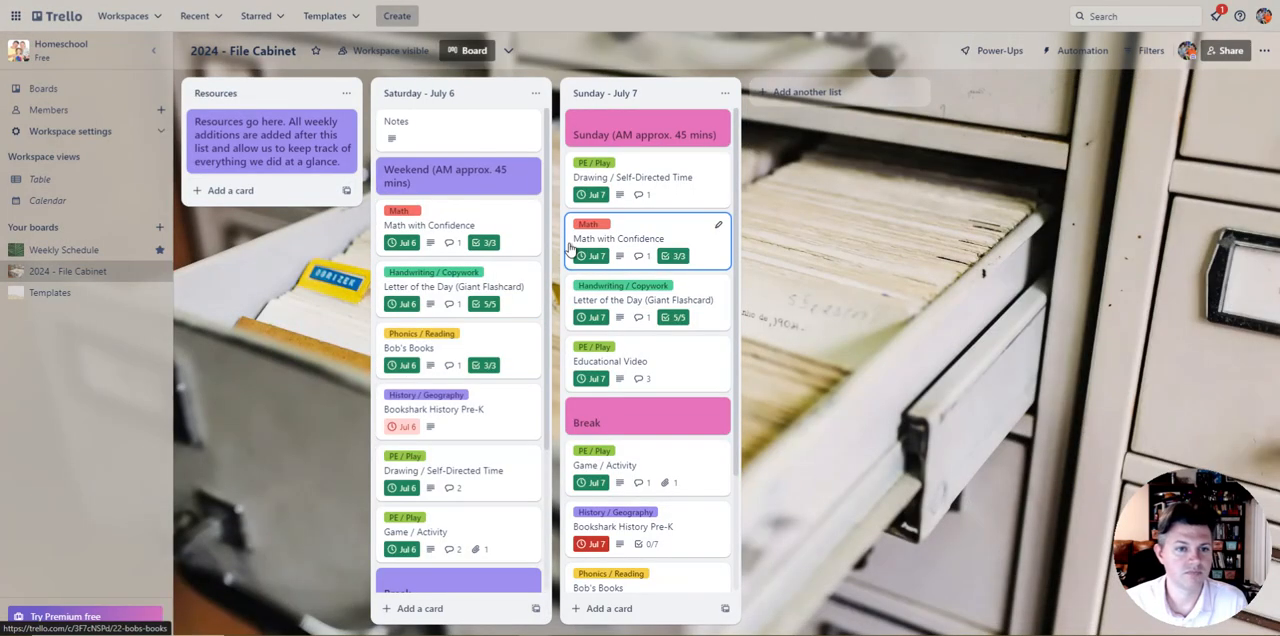
scroll(455, 200, "down", 3)
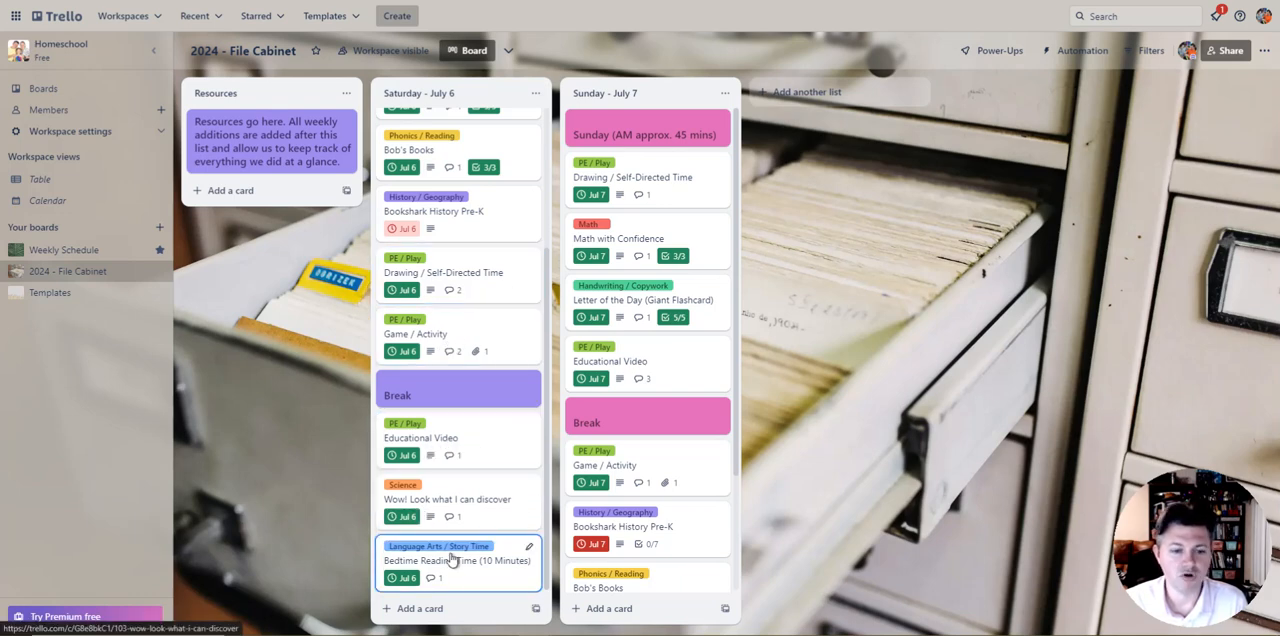
scroll(512, 540, "up", 3)
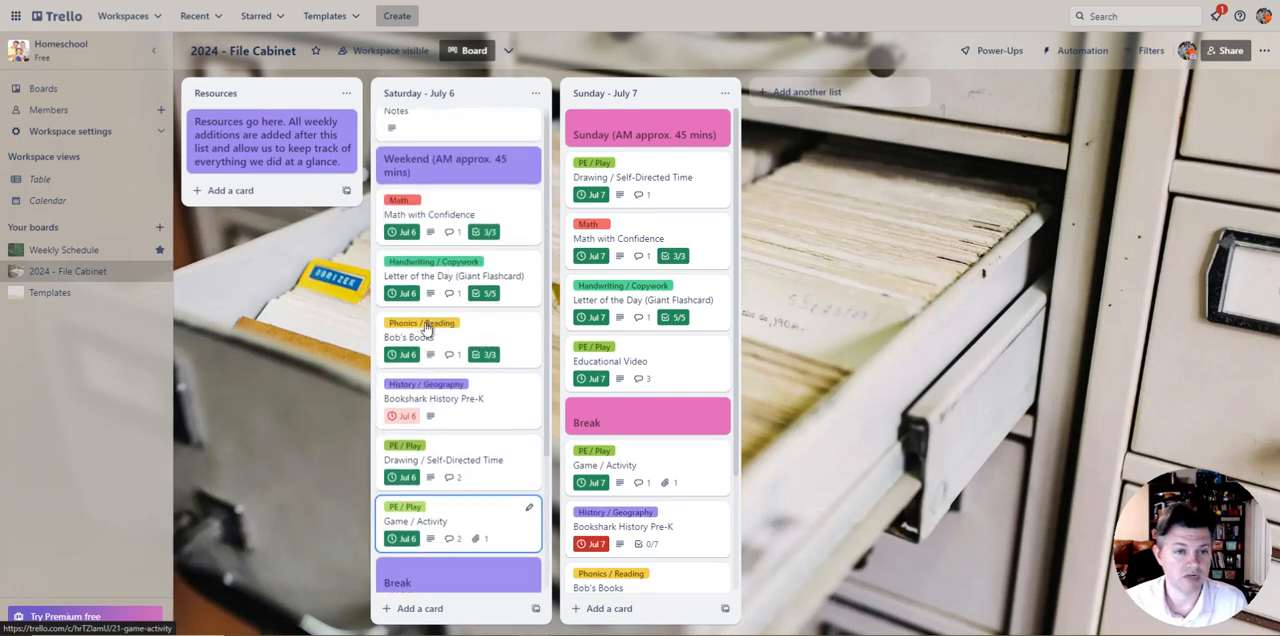
scroll(630, 300, "down", 3)
scroll(630, 458, "up", 3)
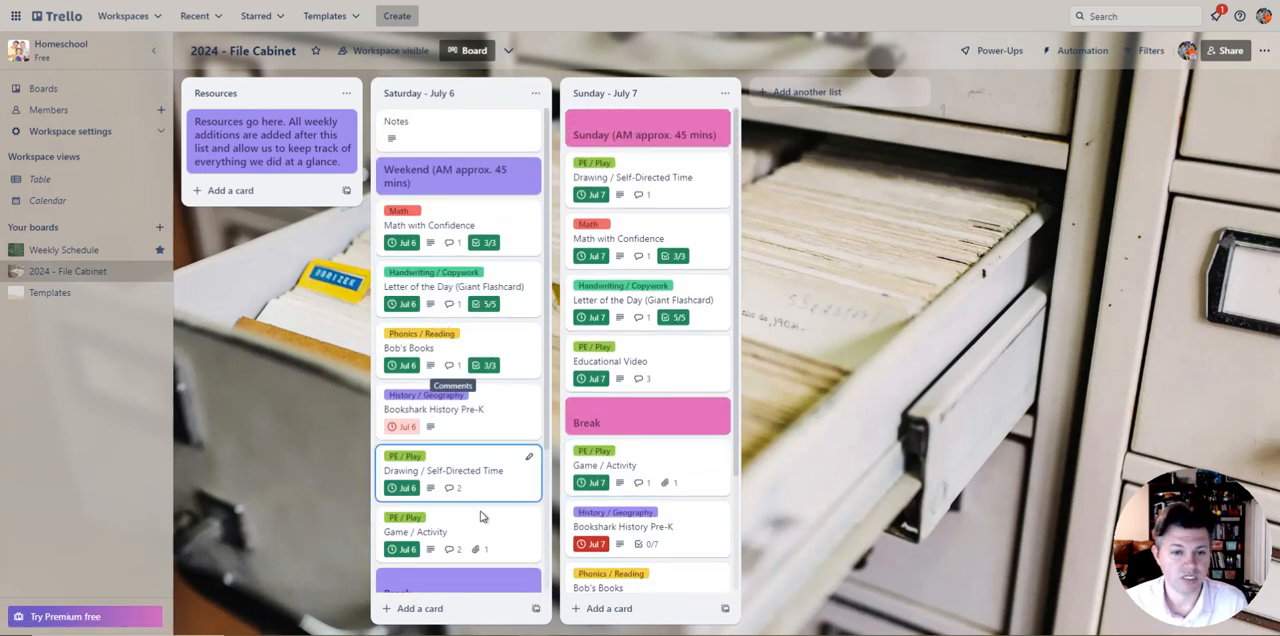
scroll(440, 400, "down", 2)
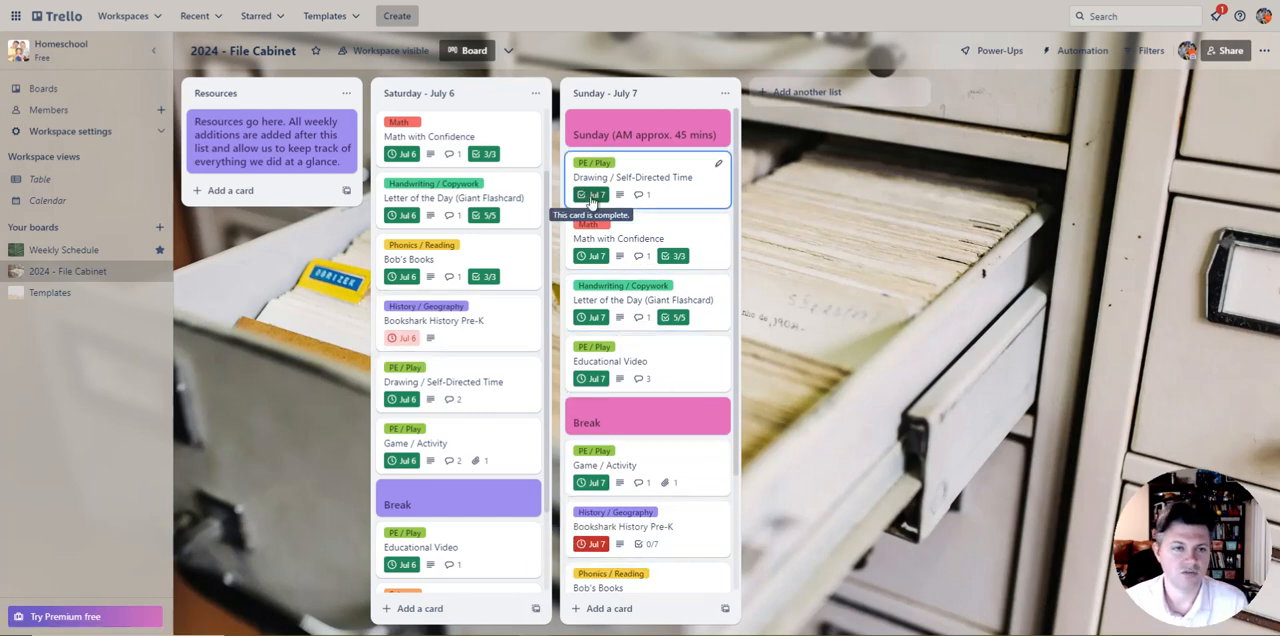
Step: Return to the Weekly Schedule board and look over its daily lists and the full Curriculum List
left_click(99, 257)
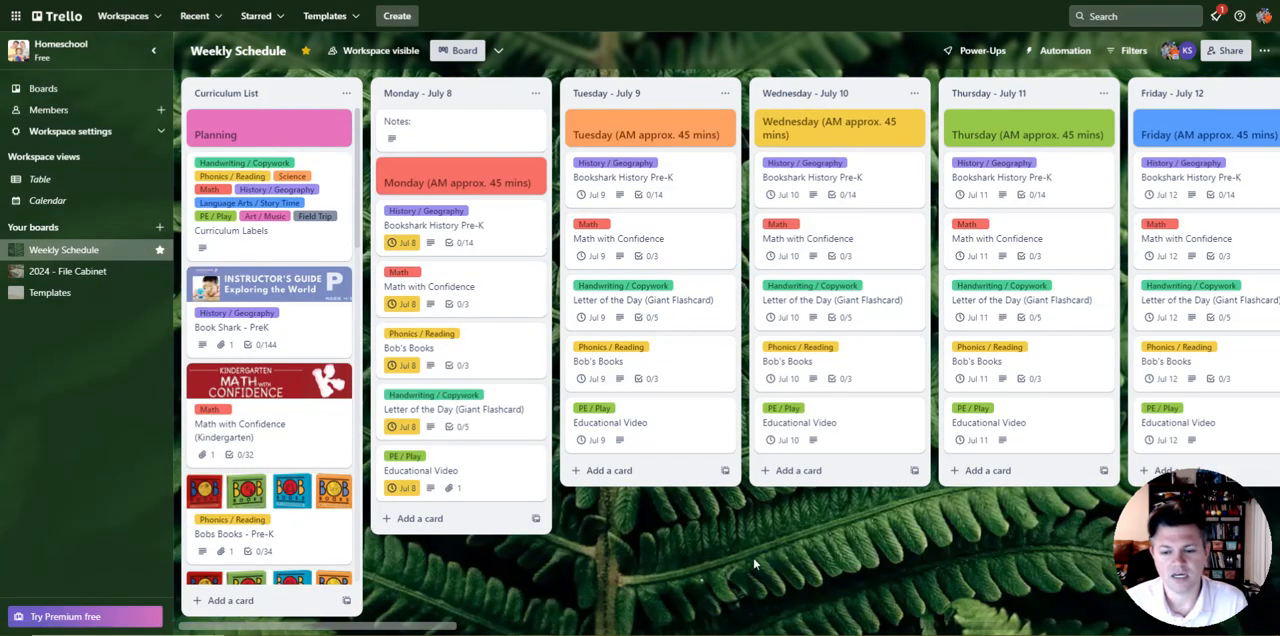
scroll(755, 565, "right", 10)
scroll(367, 551, "right", 3)
scroll(428, 563, "left", 13)
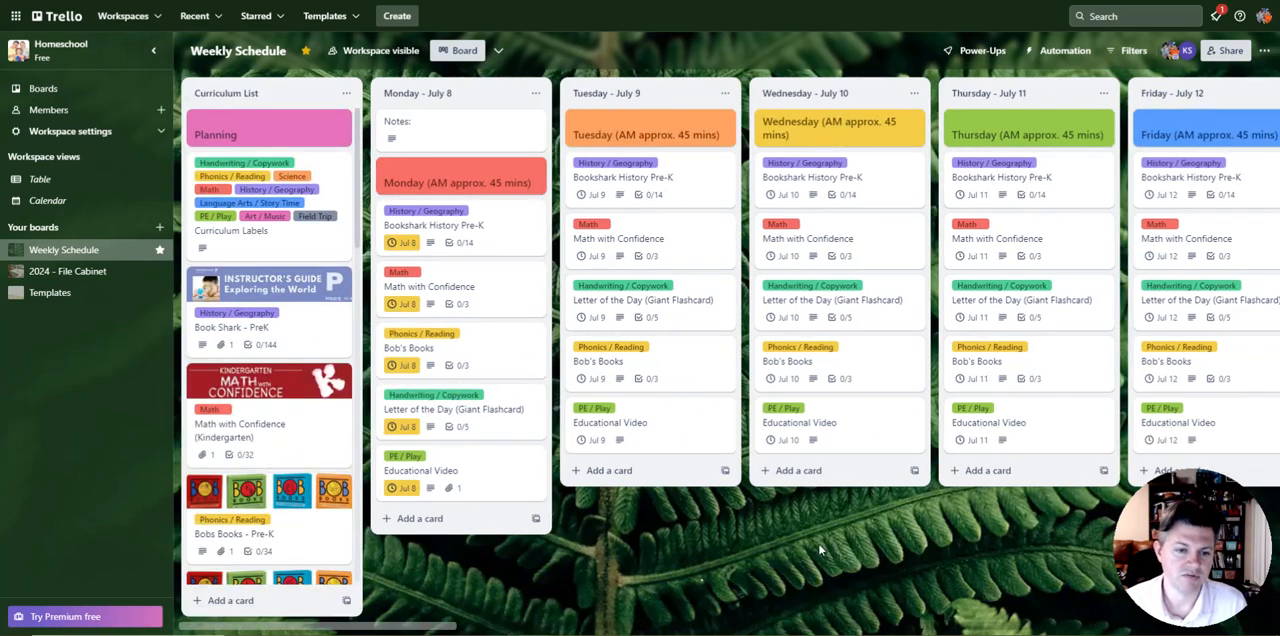
scroll(268, 283, "down", 10)
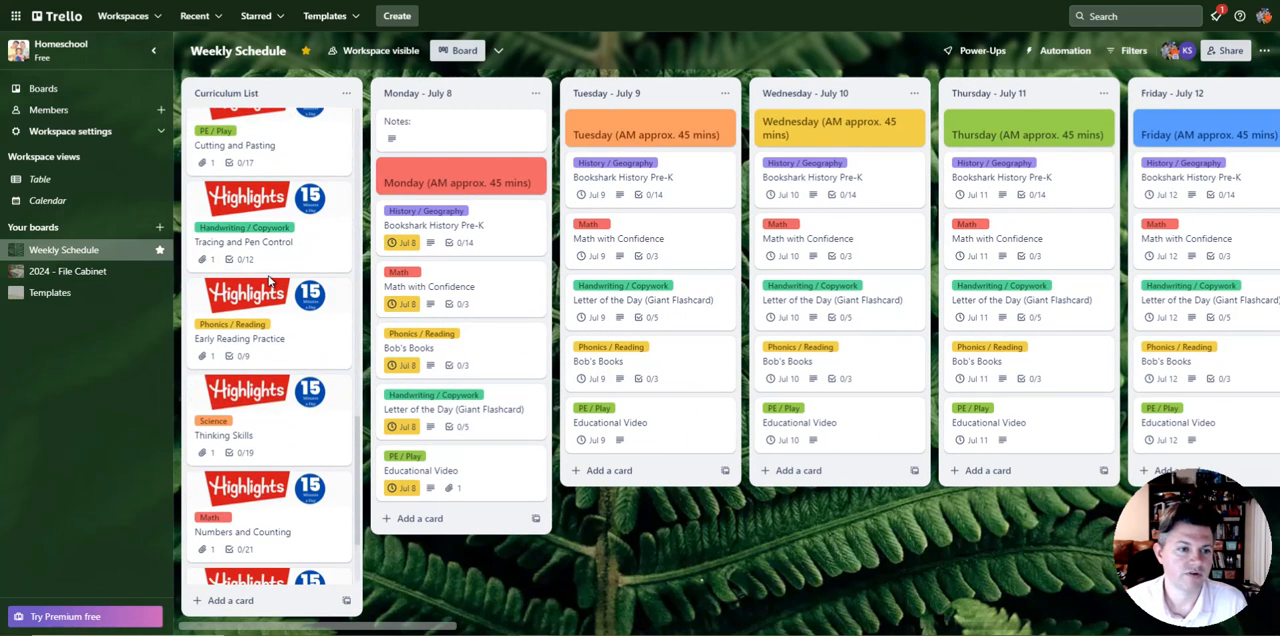
scroll(268, 290, "up", 10)
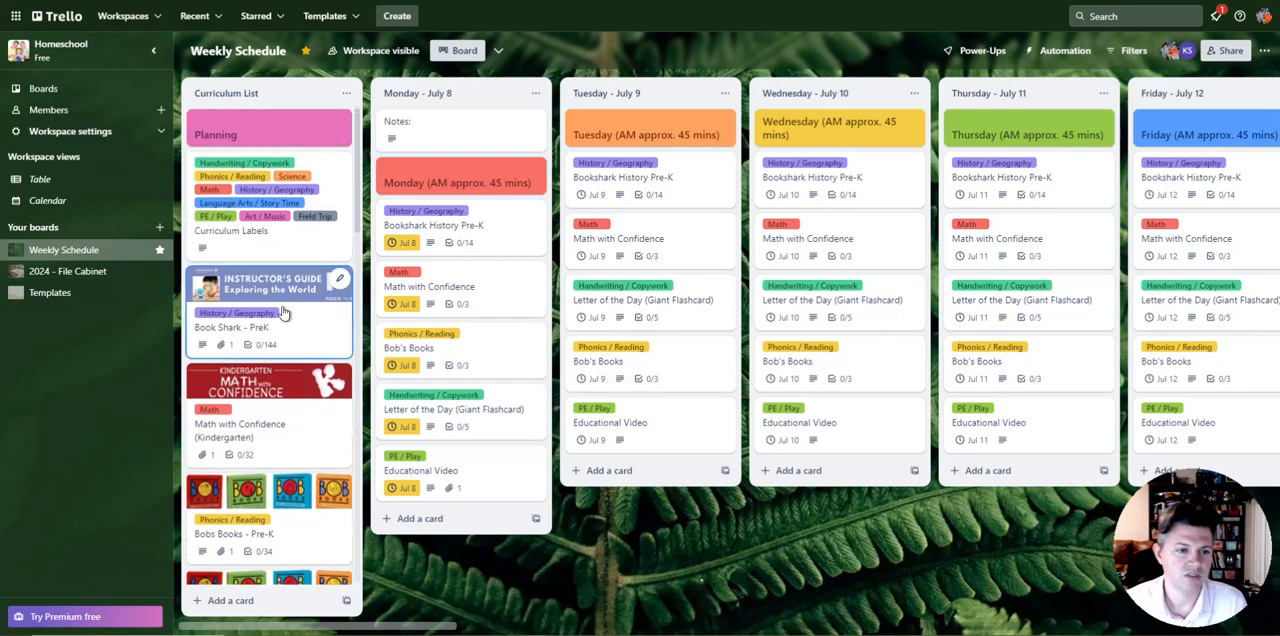
Step: Review the Book Shark - PreK card's book lists and Instructor Guide checklist, and close the card
left_click(302, 316)
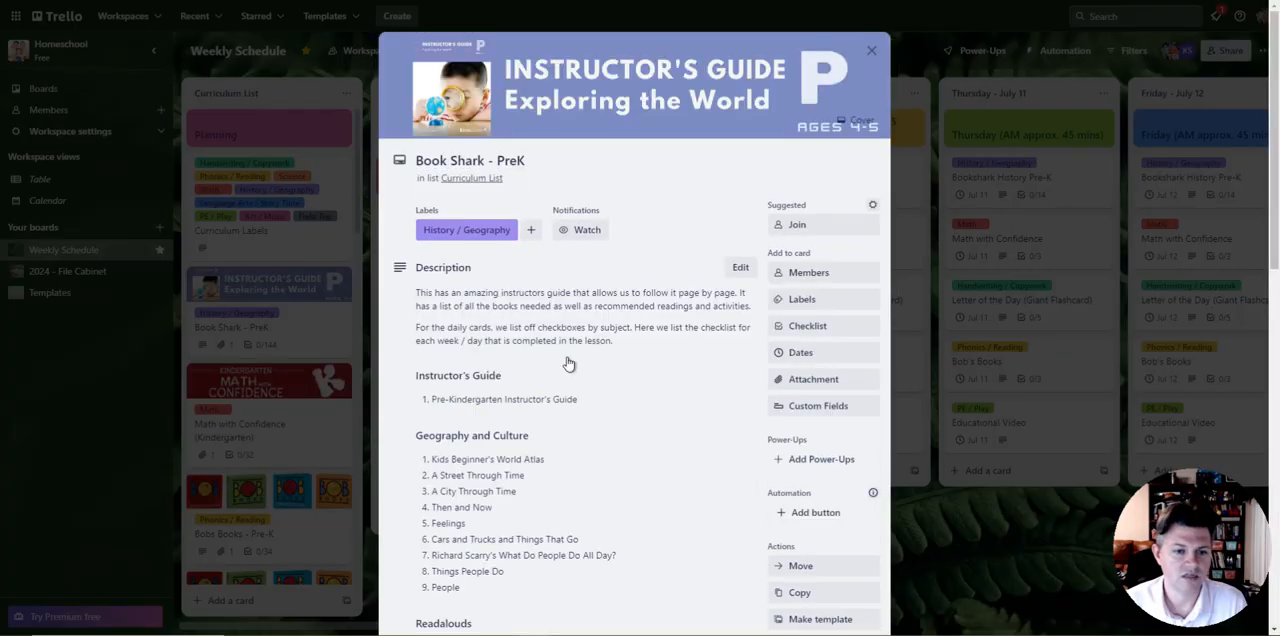
scroll(566, 340, "down", 15)
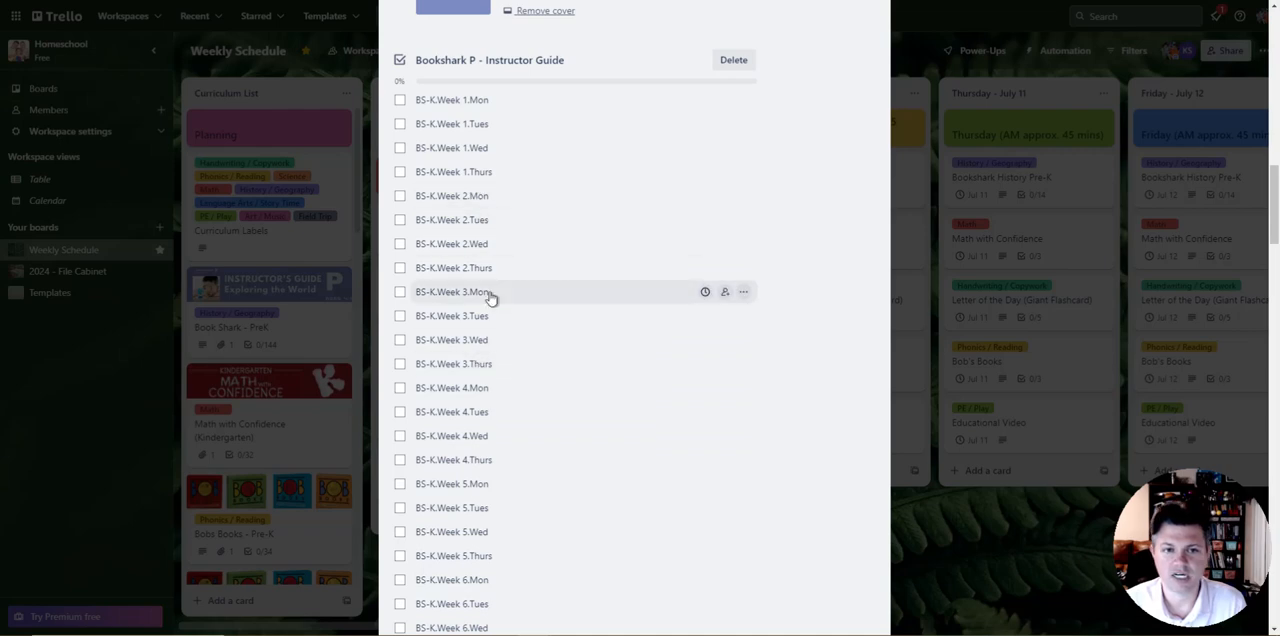
scroll(490, 272, "up", 5)
scroll(490, 272, "up", 7)
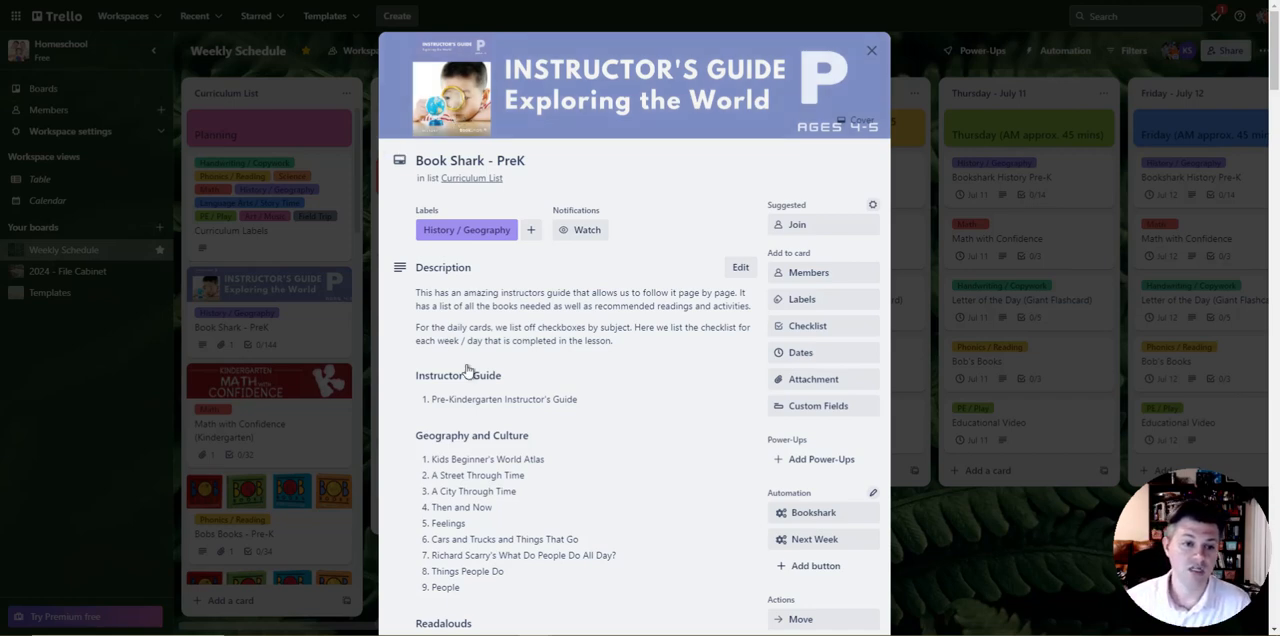
scroll(466, 366, "down", 1)
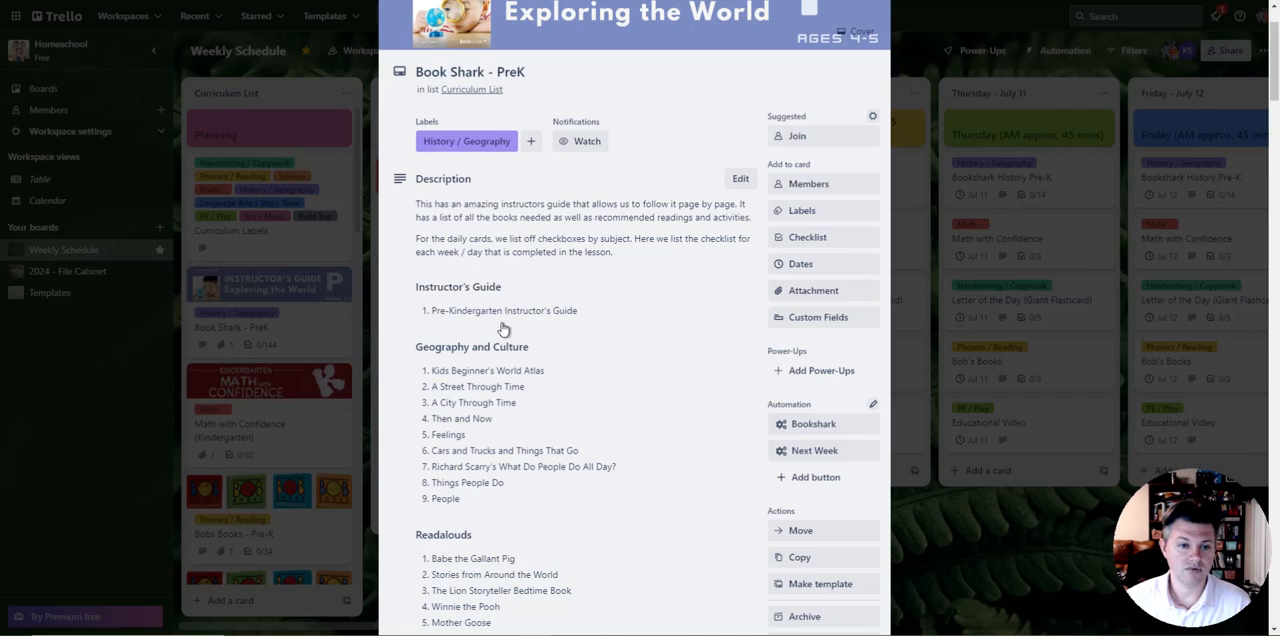
scroll(485, 420, "down", 4)
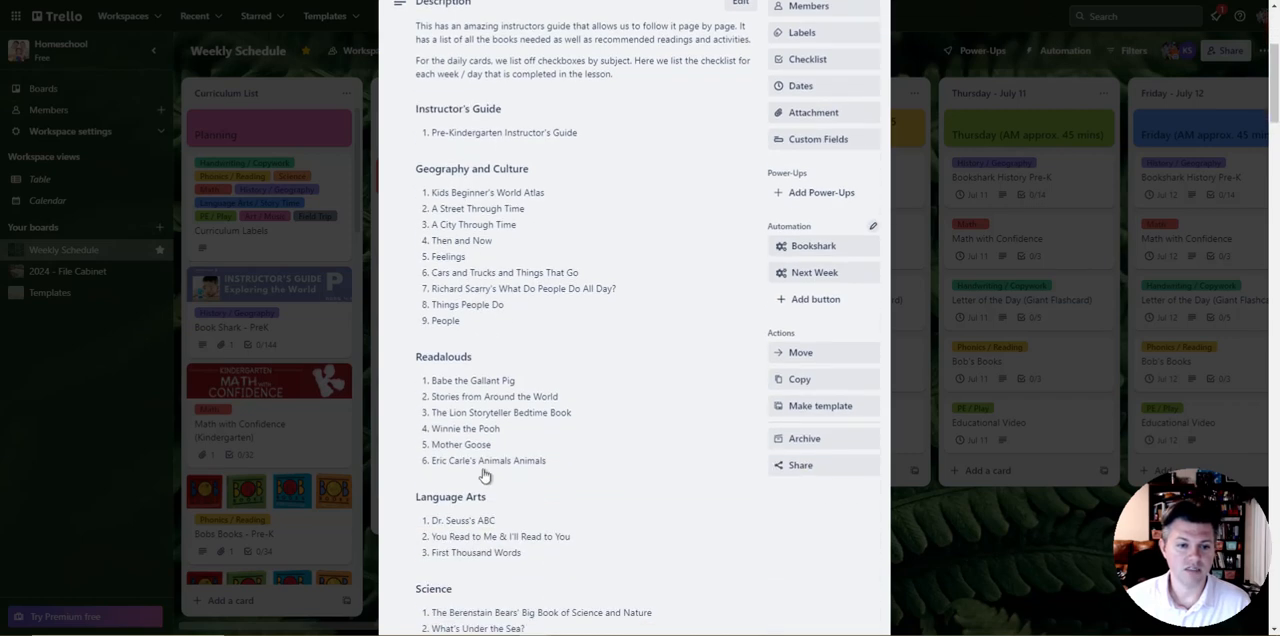
scroll(498, 390, "down", 2)
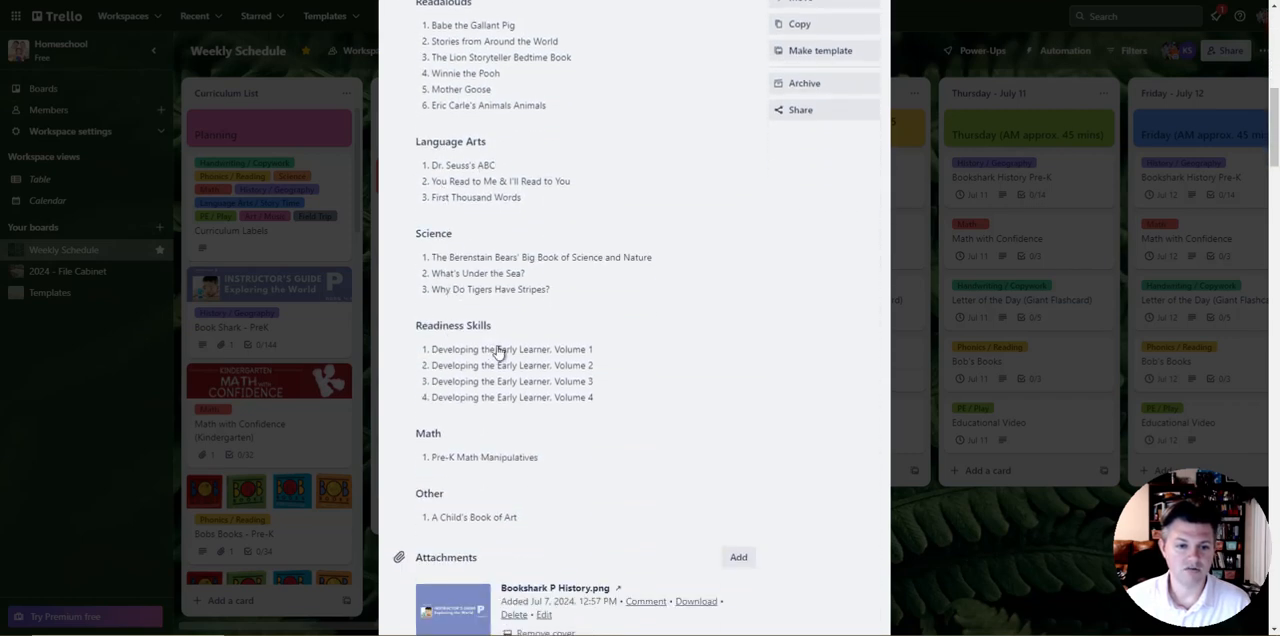
scroll(566, 410, "up", 7)
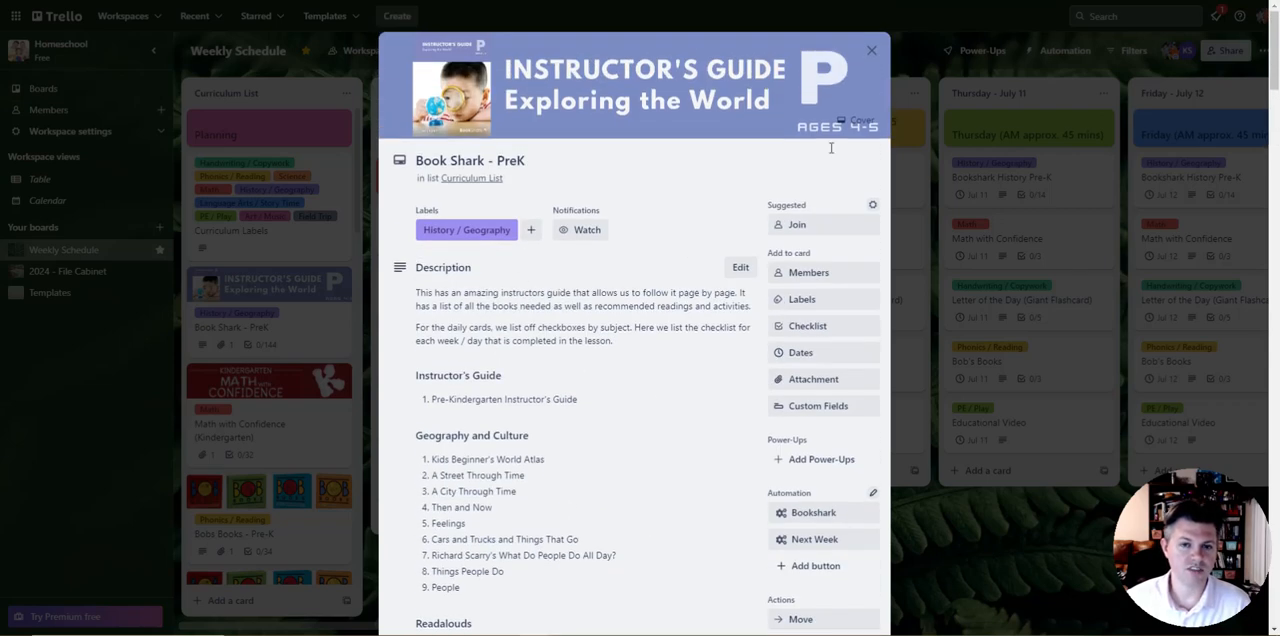
left_click(871, 50)
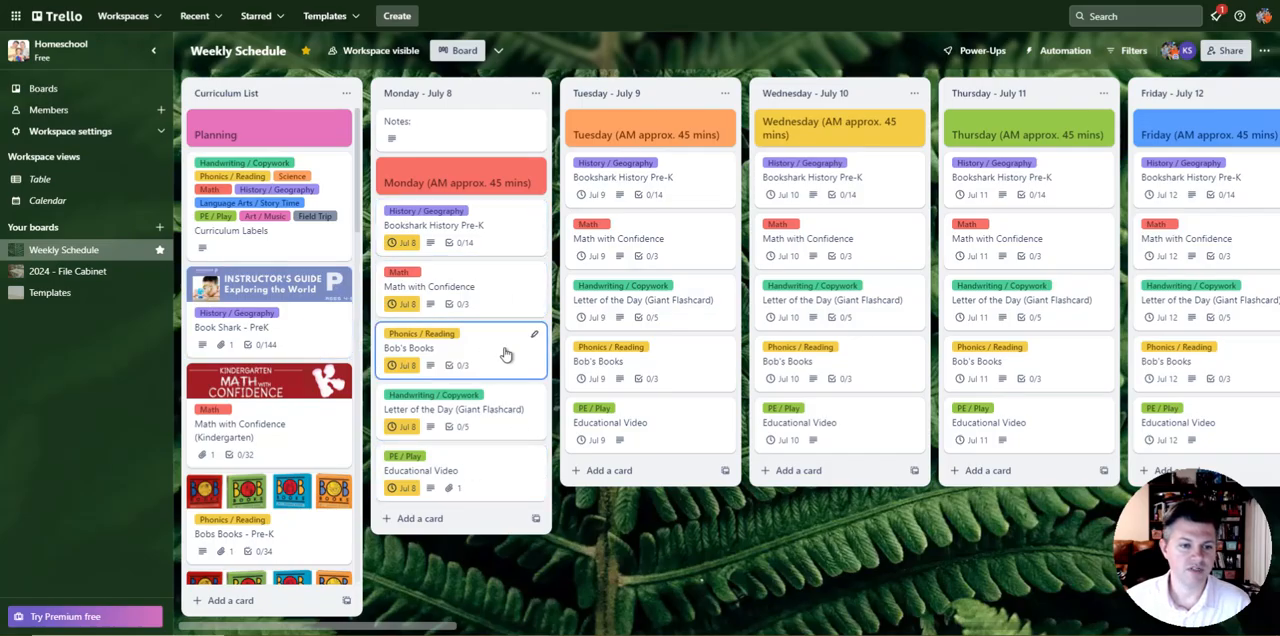
Step: Examine the Bobs Workbook checklist on the Bobs Books - Kindergarten card and close the card
scroll(318, 420, "down", 3)
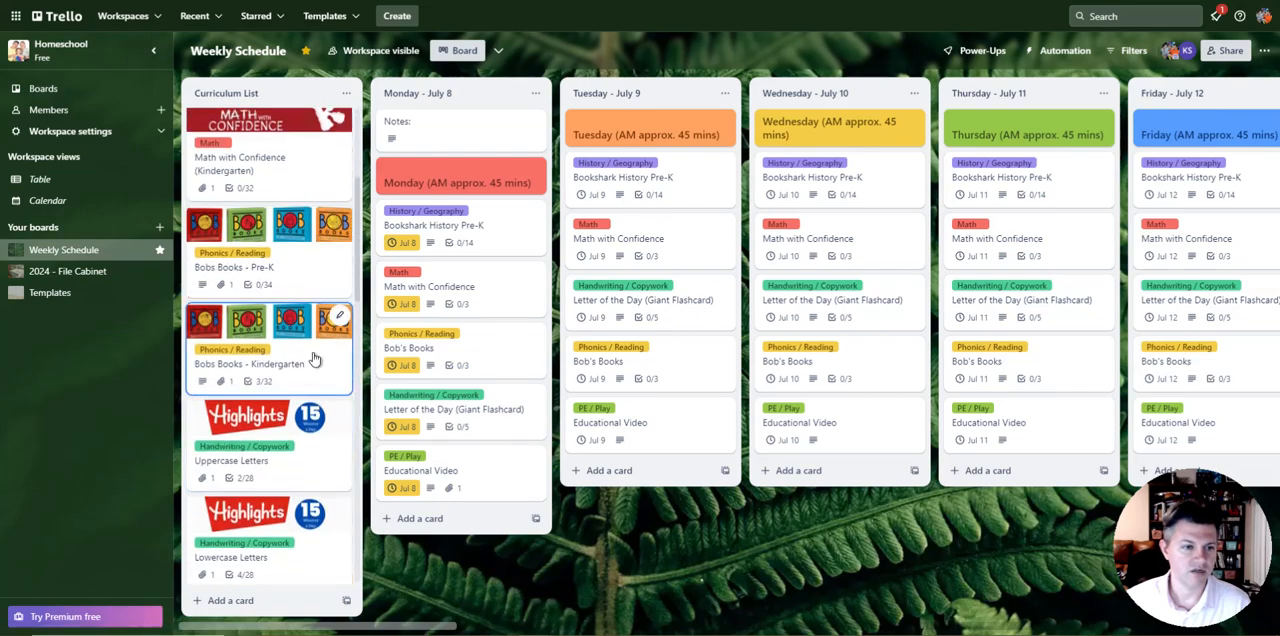
left_click(305, 368)
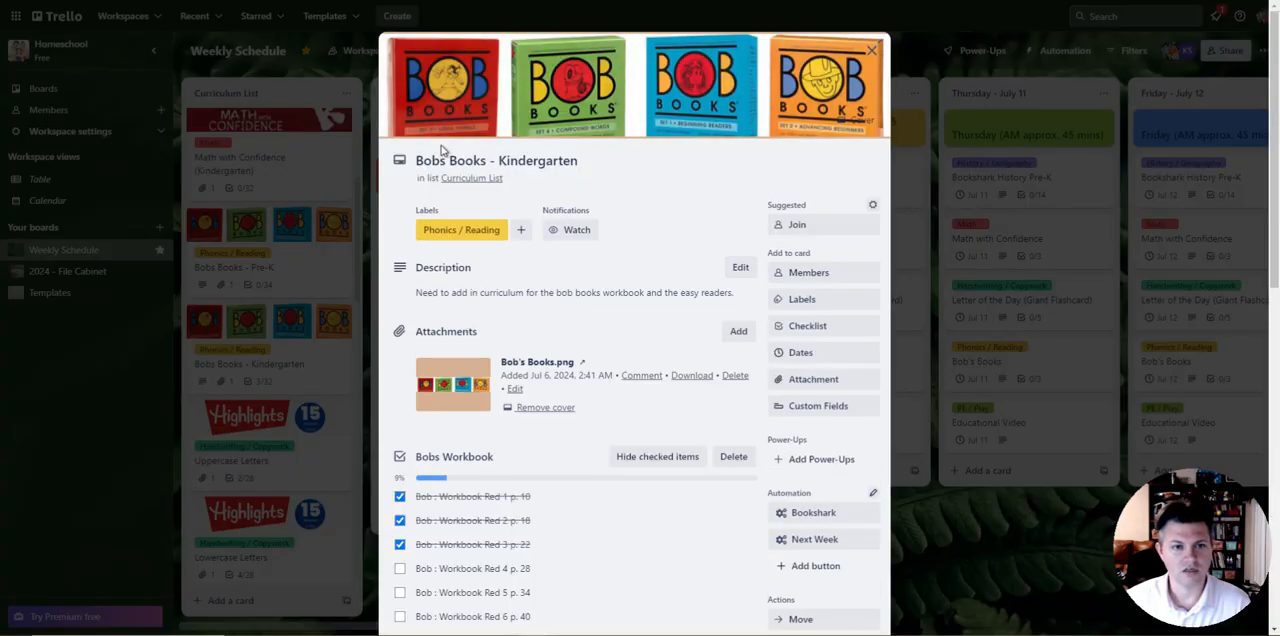
scroll(543, 339, "down", 2)
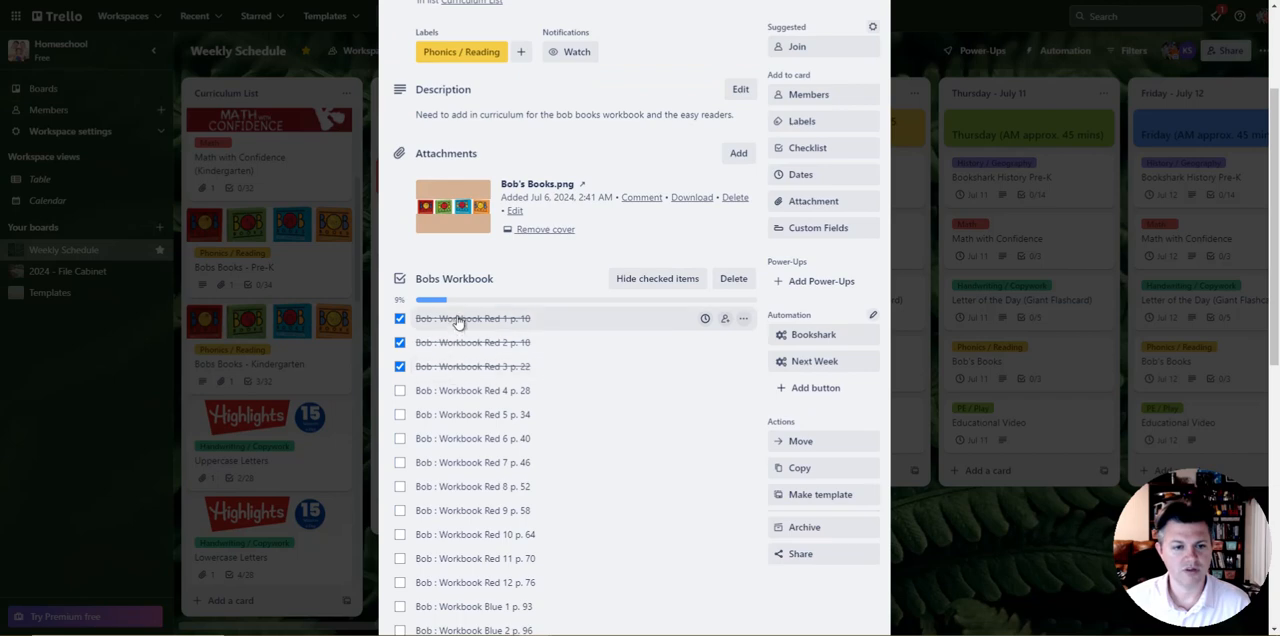
left_click(928, 540)
Step: Examine the Lessons checklist on the Highlights Lowercase Letters card and close the card
scroll(290, 293, "down", 2)
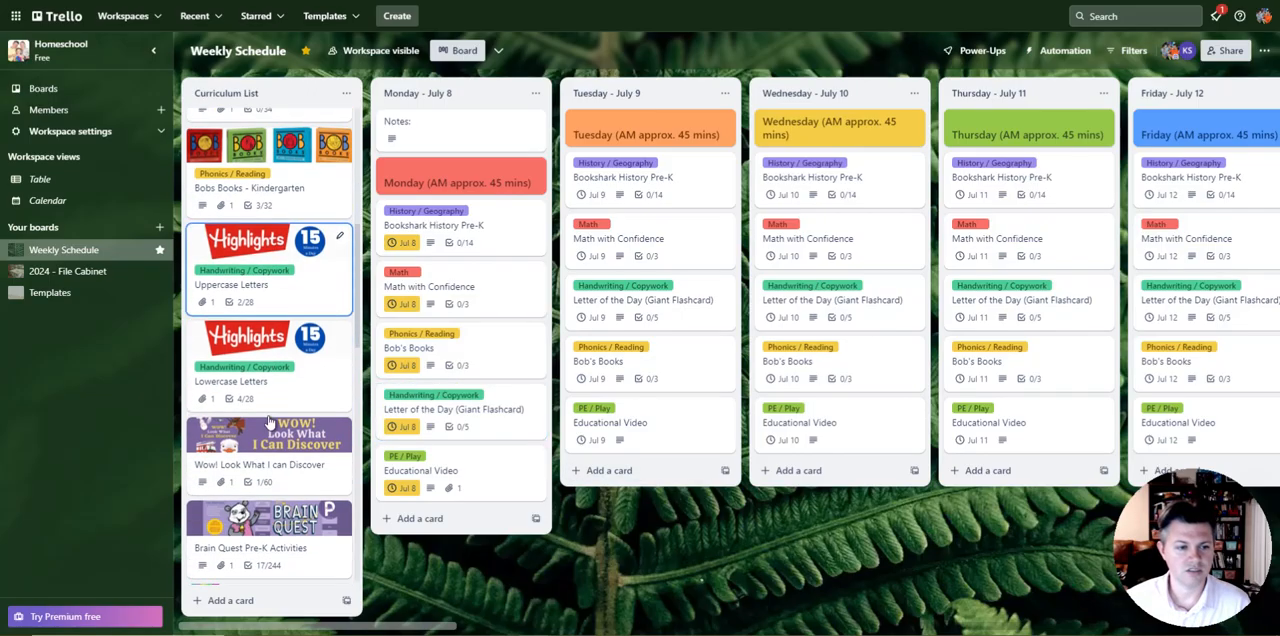
left_click(237, 360)
scroll(571, 366, "down", 3)
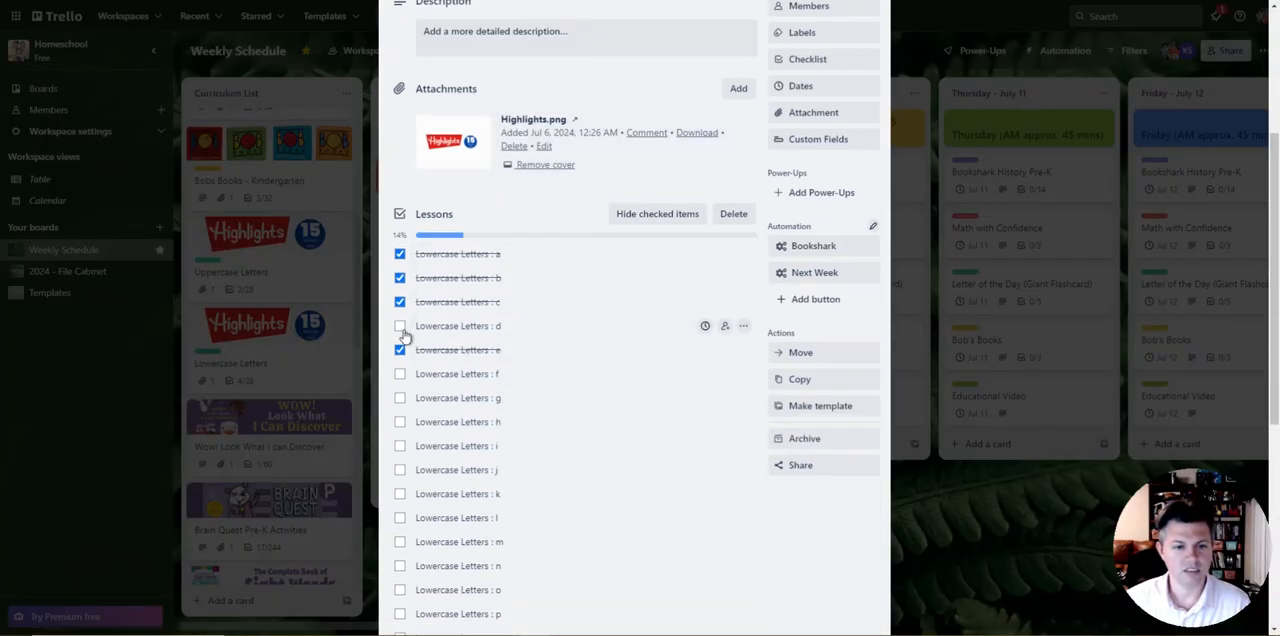
key("Escape")
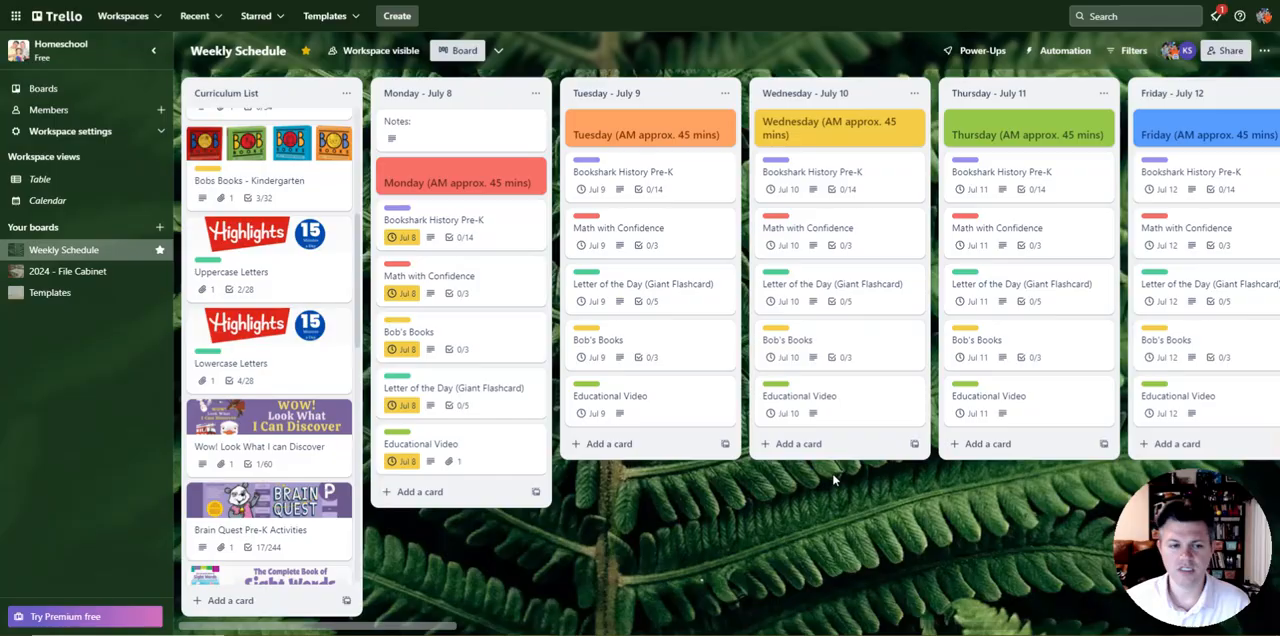
Step: Expand the collapsed card labels so their subject names show across the board
left_click(205, 346)
left_click(216, 352)
left_click(398, 264)
scroll(284, 283, "up", 2)
scroll(284, 283, "up", 3)
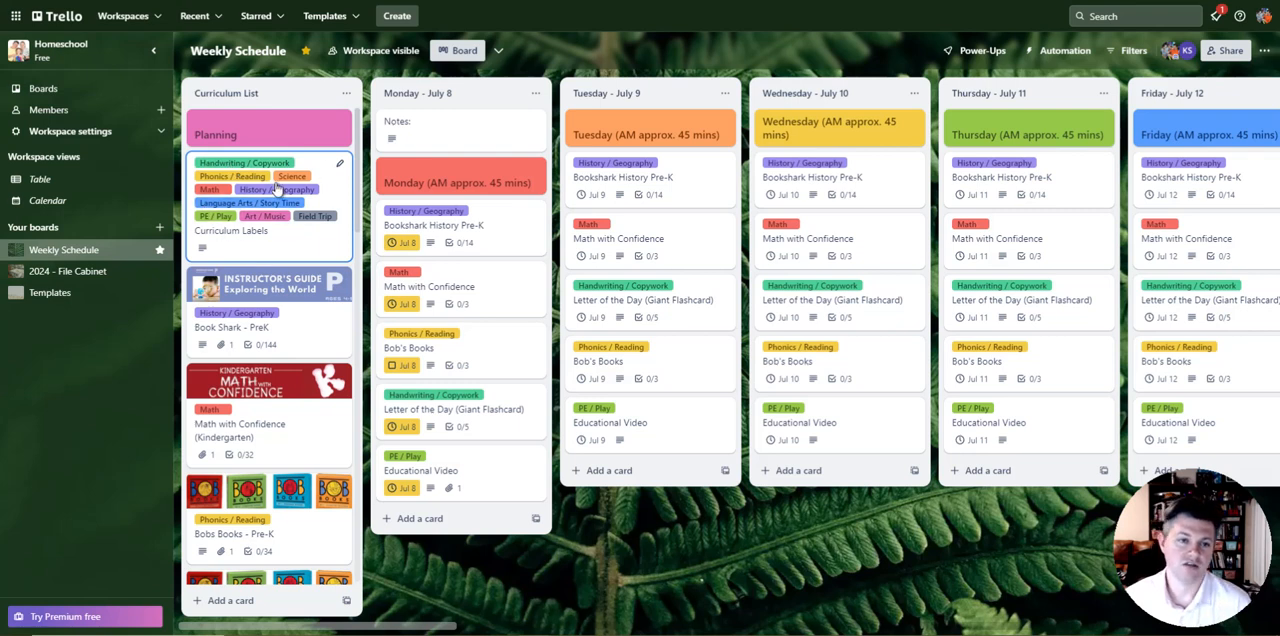
Step: Read the end-of-day and end-of-week instructions on the Planning card and close it
left_click(265, 131)
scroll(538, 380, "down", 2)
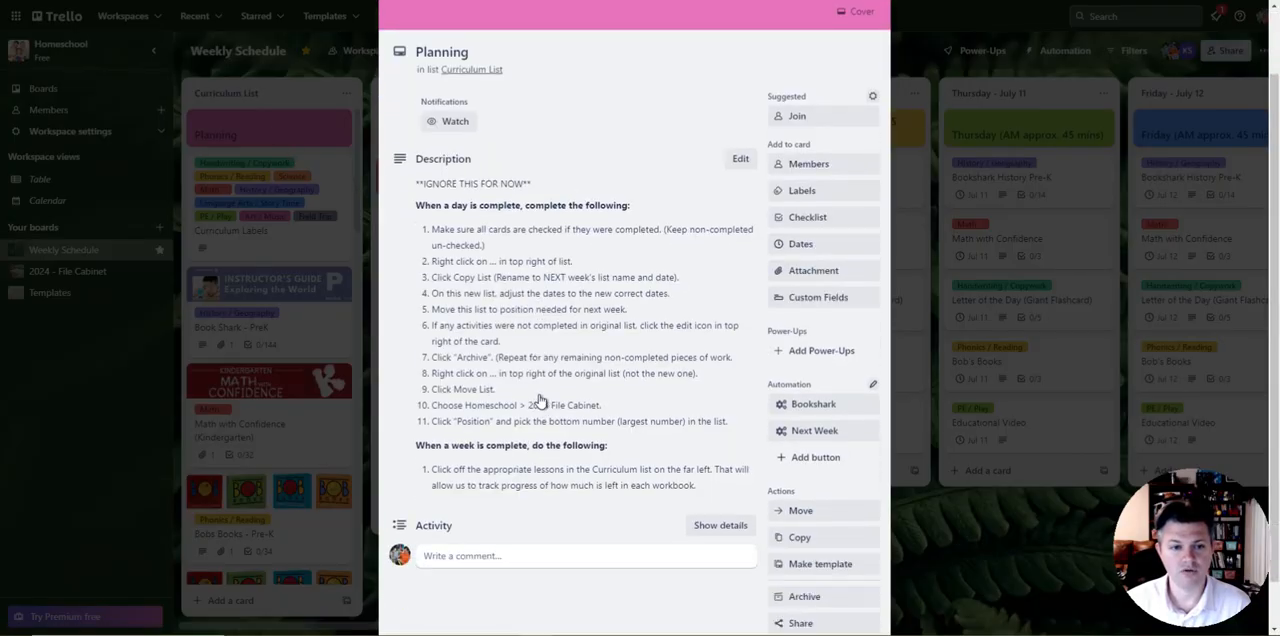
scroll(512, 272, "up", 2)
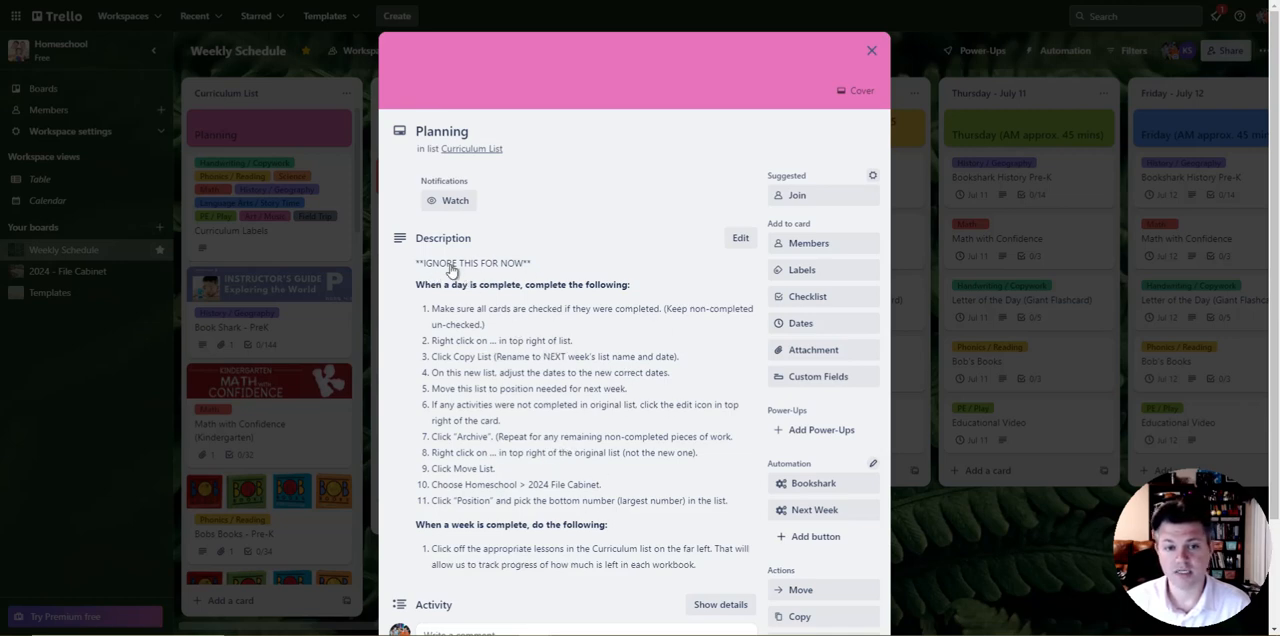
left_click(870, 52)
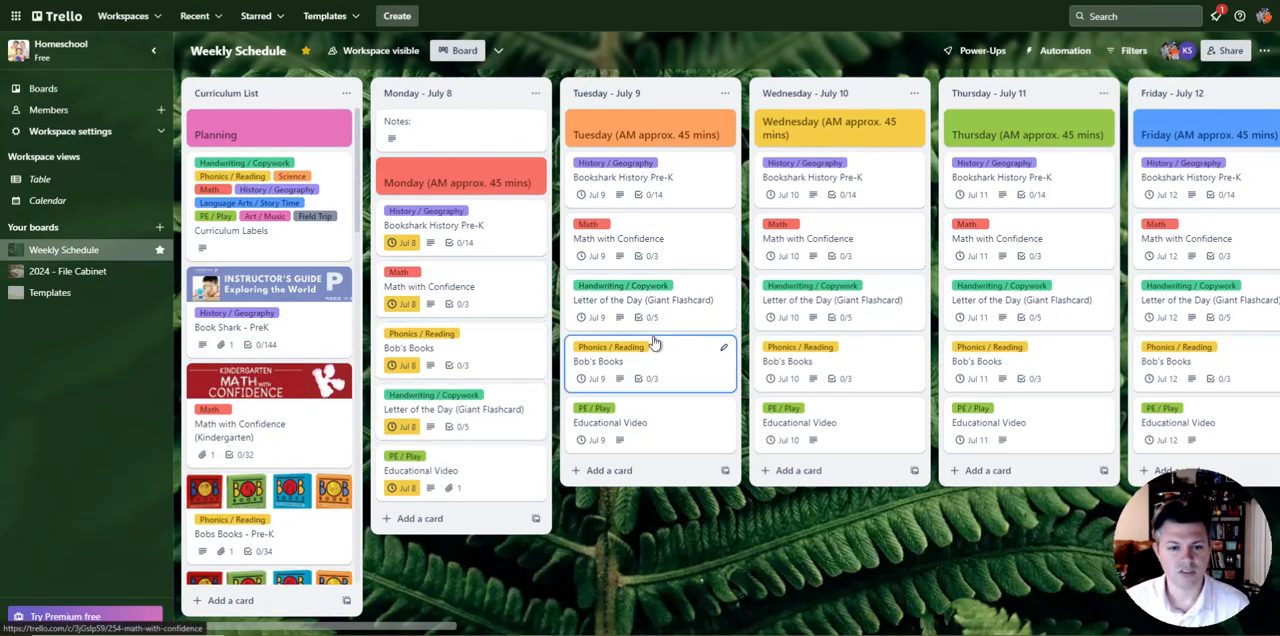
Step: Copy the Tuesday - July 9 list as a new list named "Tuesday - SAMPLE"
left_click(725, 96)
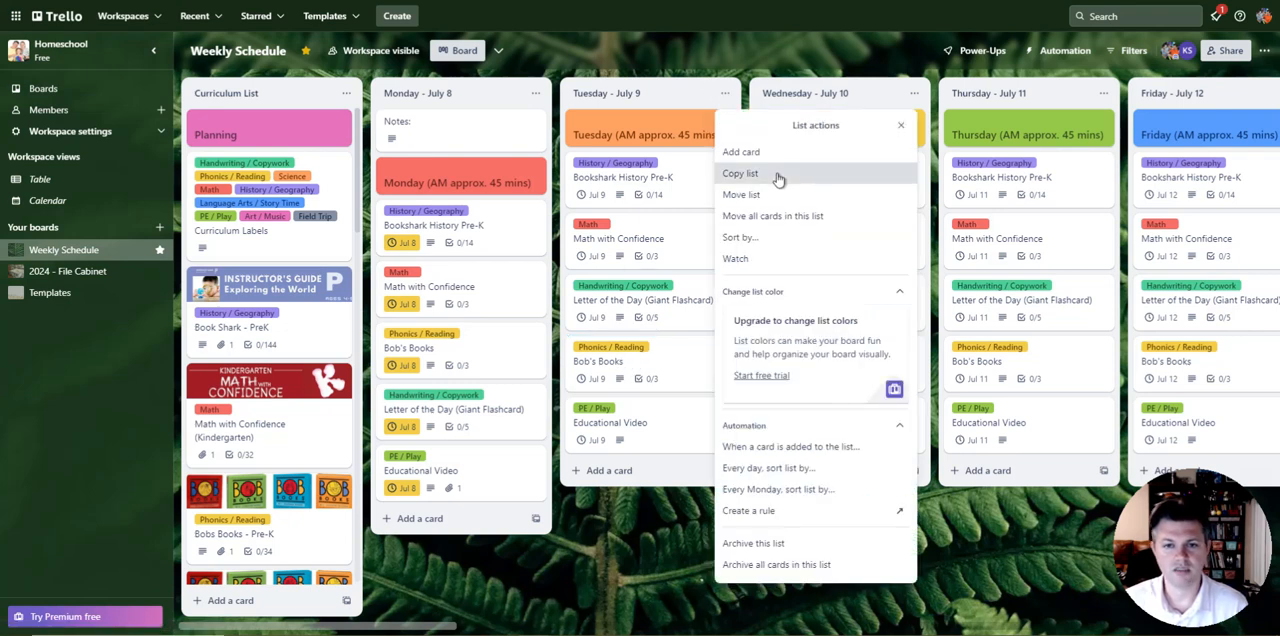
left_click(779, 176)
double_click(795, 175)
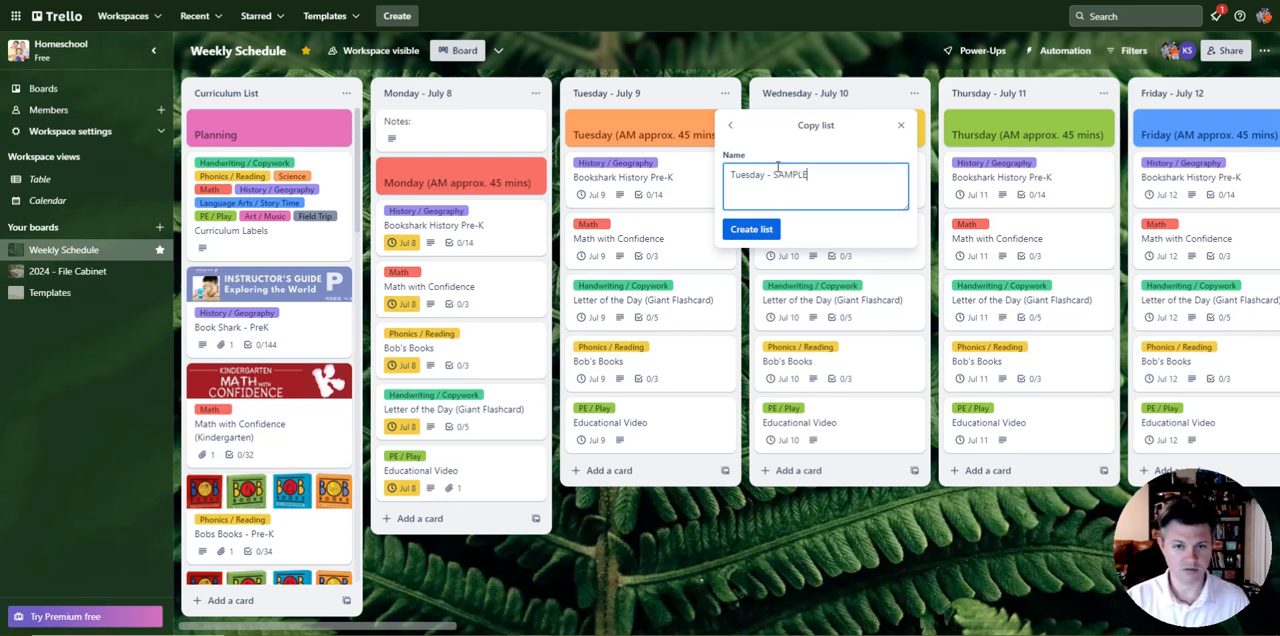
left_click(735, 229)
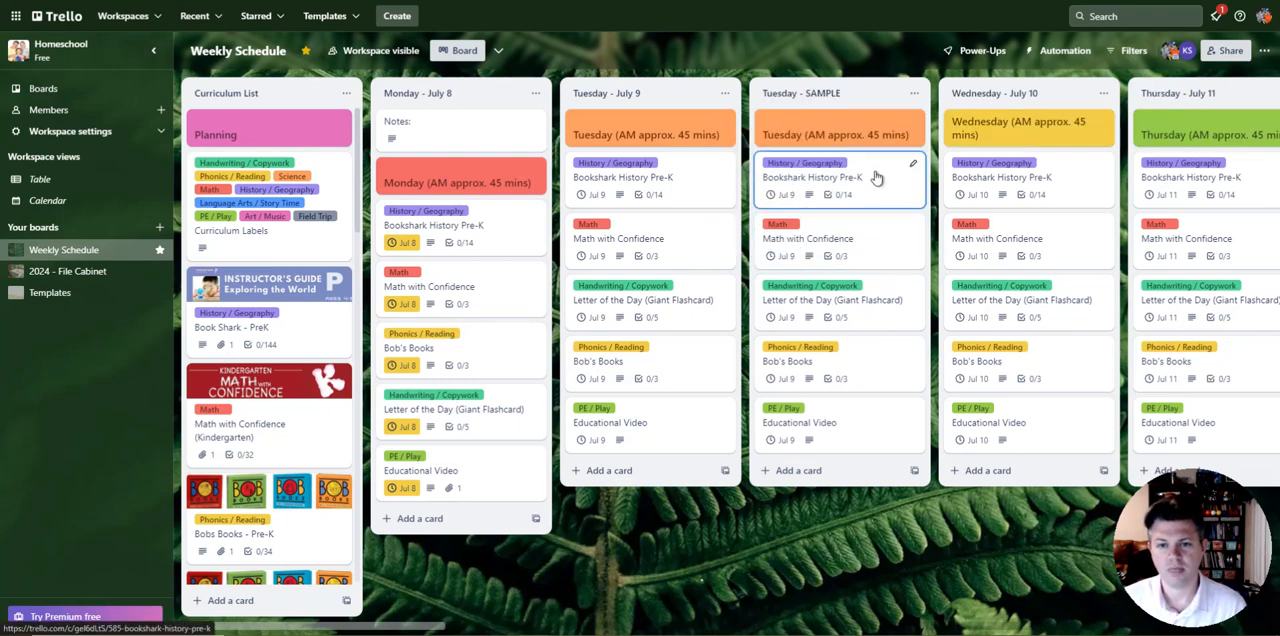
Step: Replace the description of the Bookshark History Pre-K card in the Tuesday - SAMPLE list with "Something else."
left_click(876, 177)
left_click(736, 163)
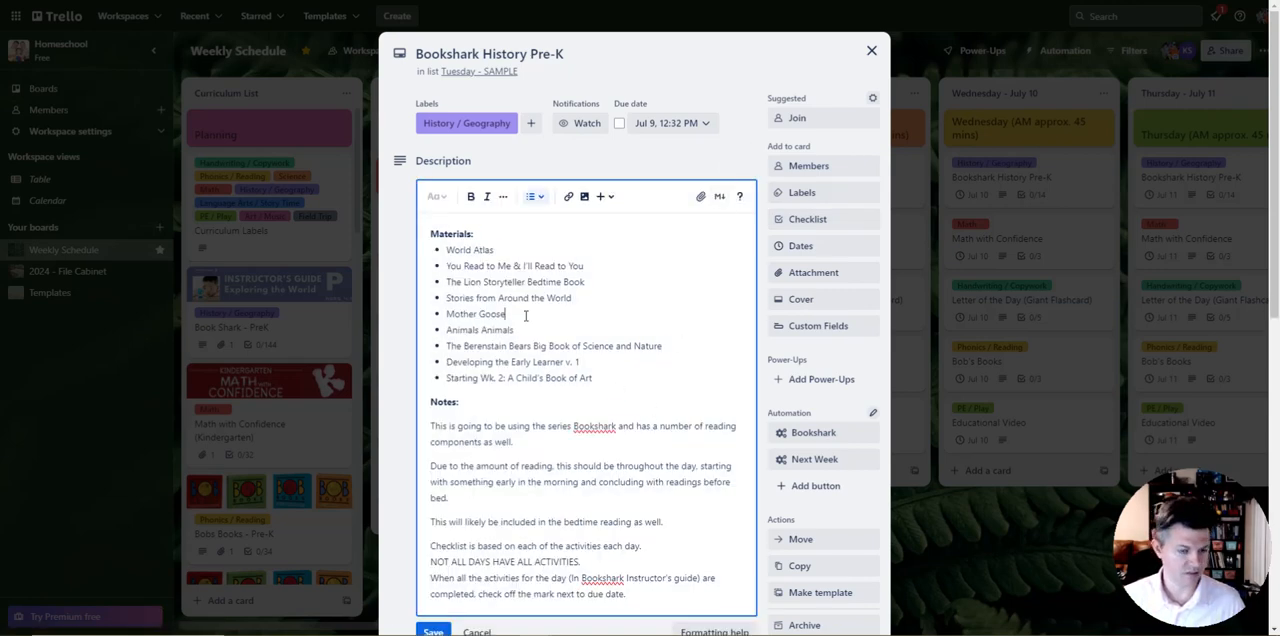
key("ctrl+a")
type("So")
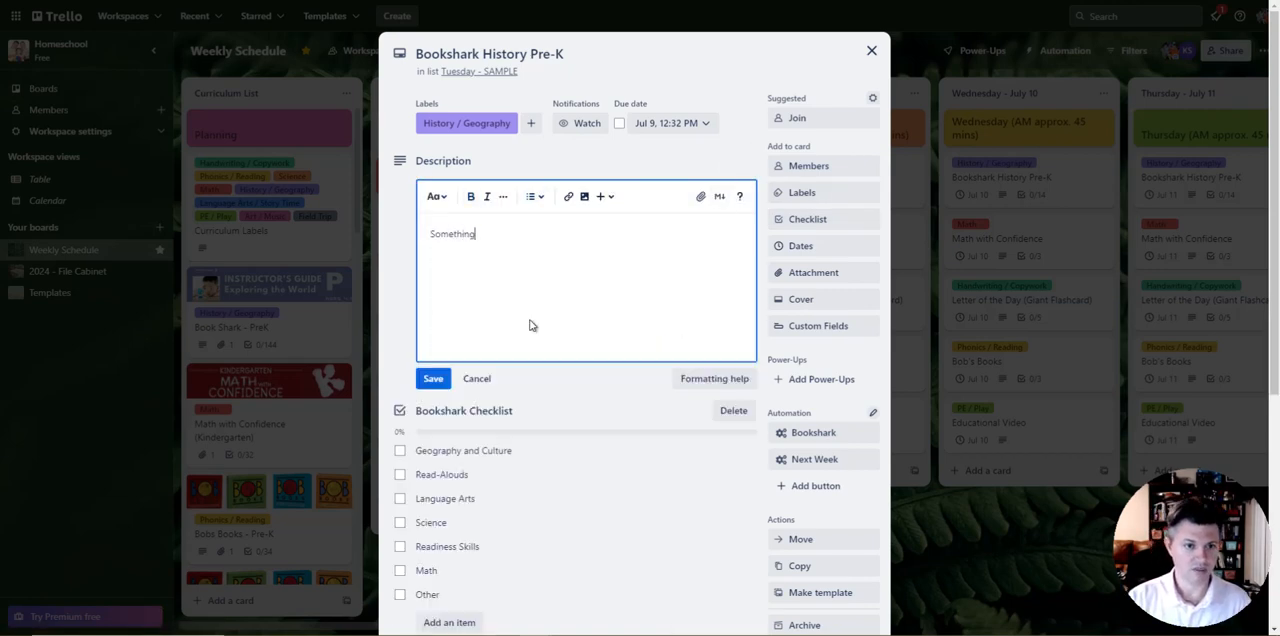
Step: Delete both Bookshark checklists from the Bookshark History Pre-K card in the Tuesday - SAMPLE list and close the card
scroll(723, 438, "down", 3)
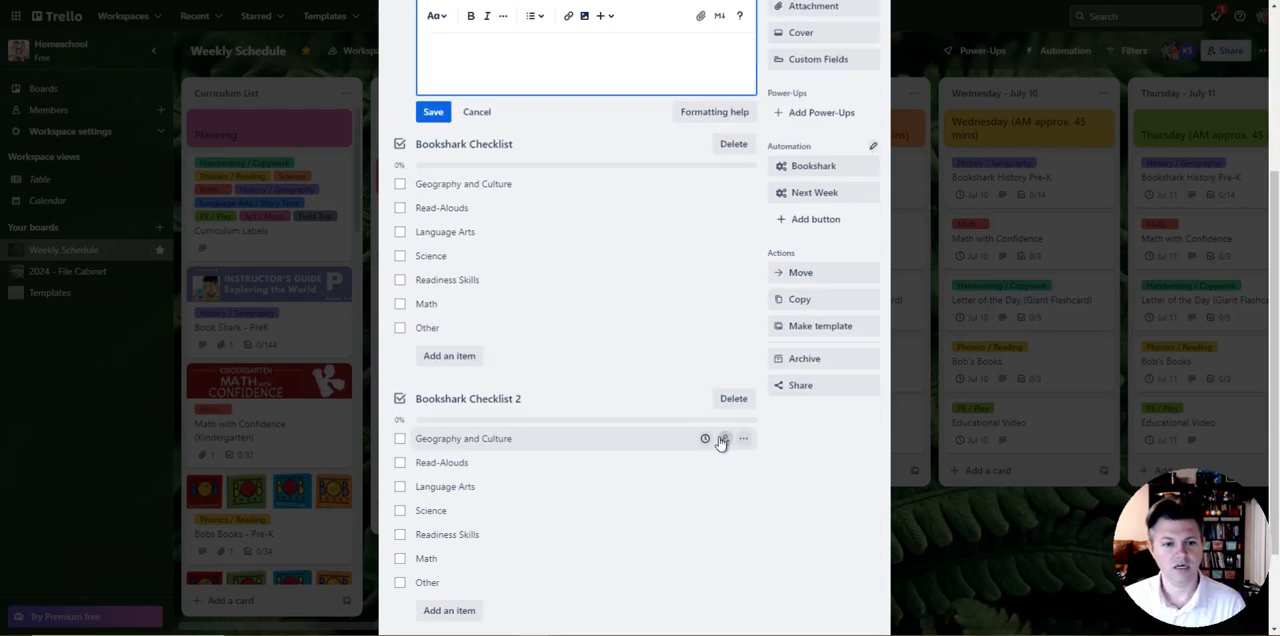
left_click(745, 400)
left_click(818, 573)
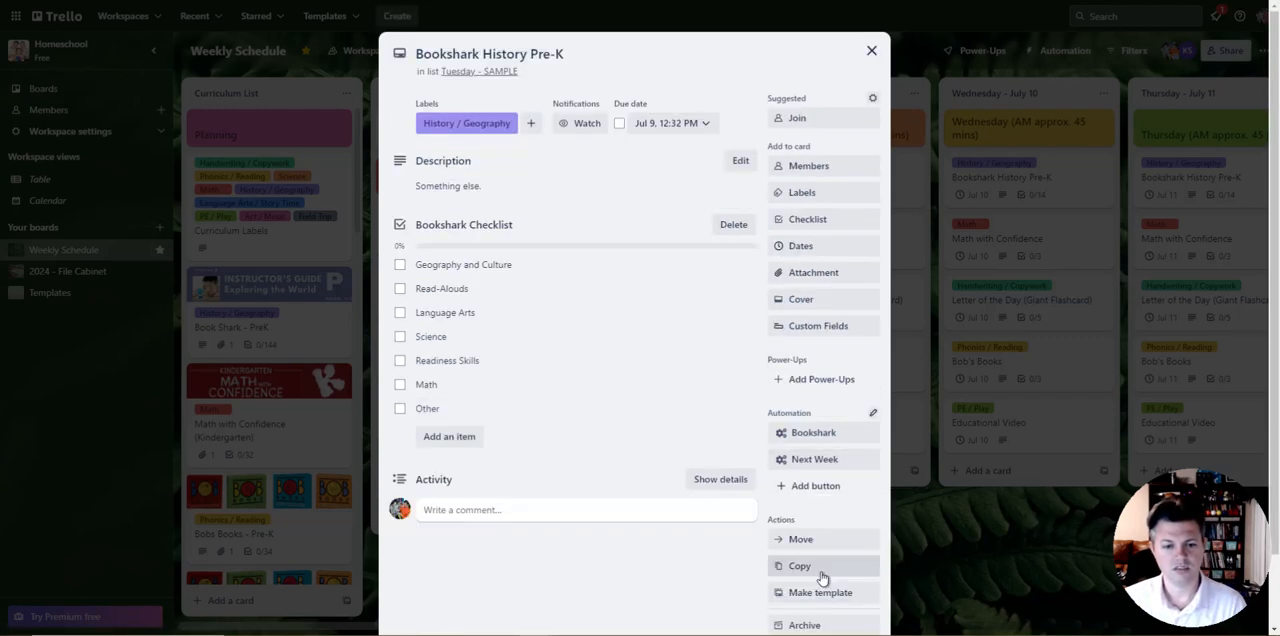
left_click(731, 225)
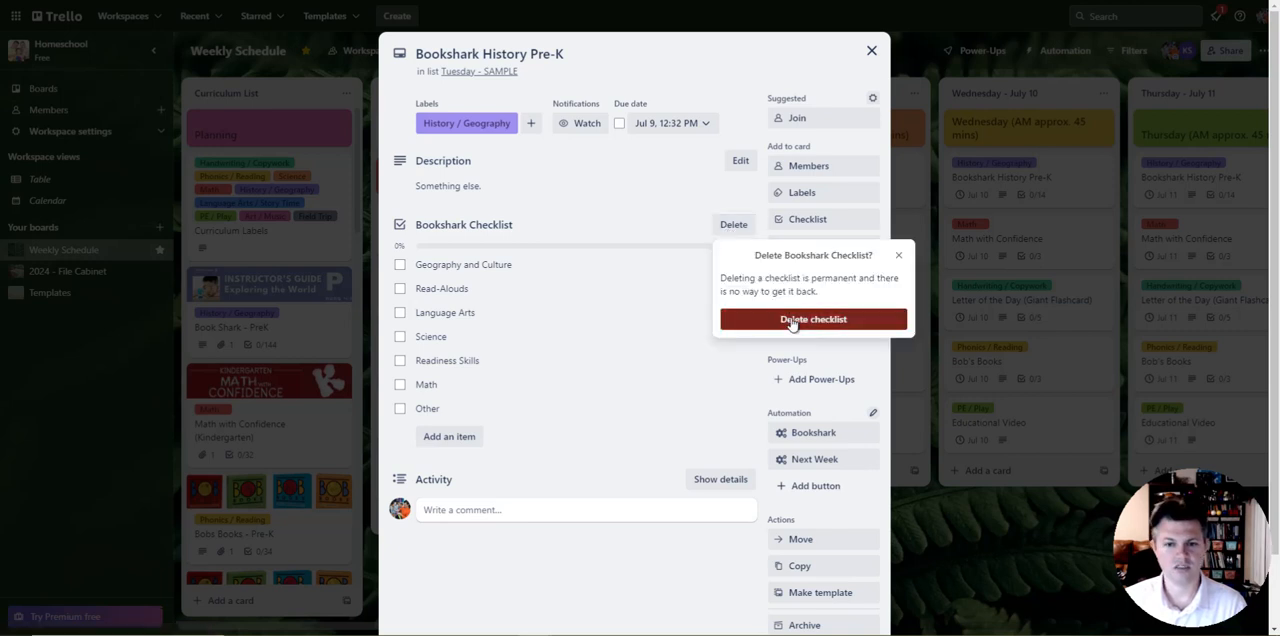
left_click(795, 321)
left_click(871, 50)
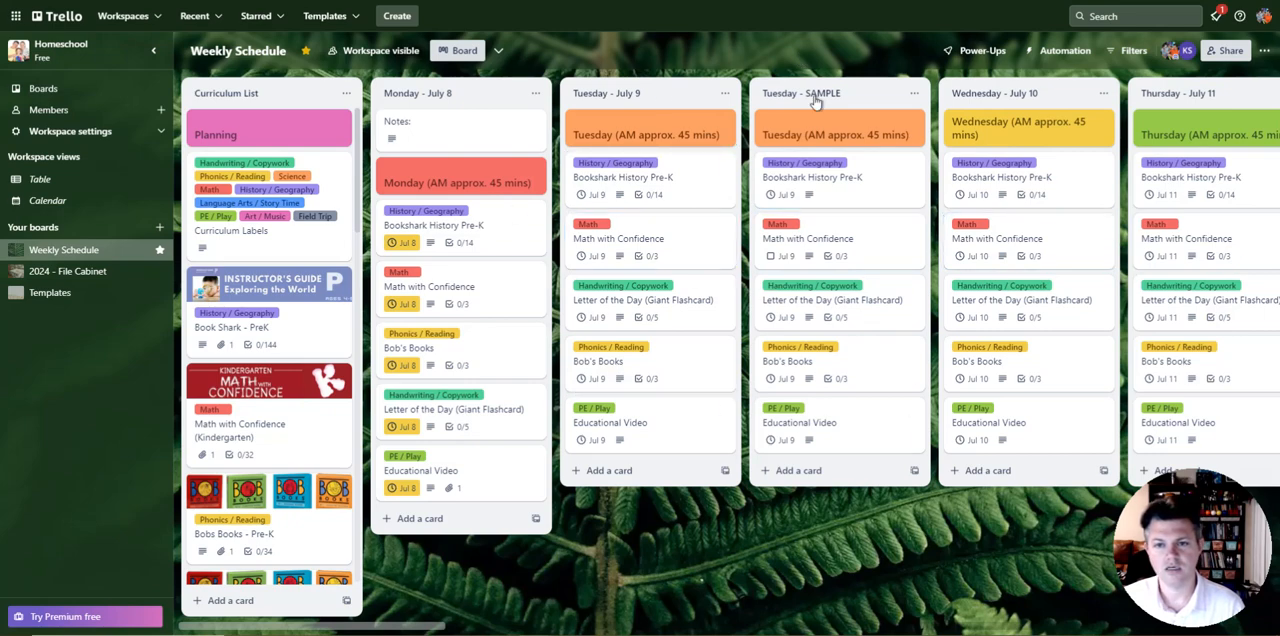
Step: Browse the existing checklists offered as a copy source when adding a checklist to the sample Bookshark History Pre-K card
left_click(862, 191)
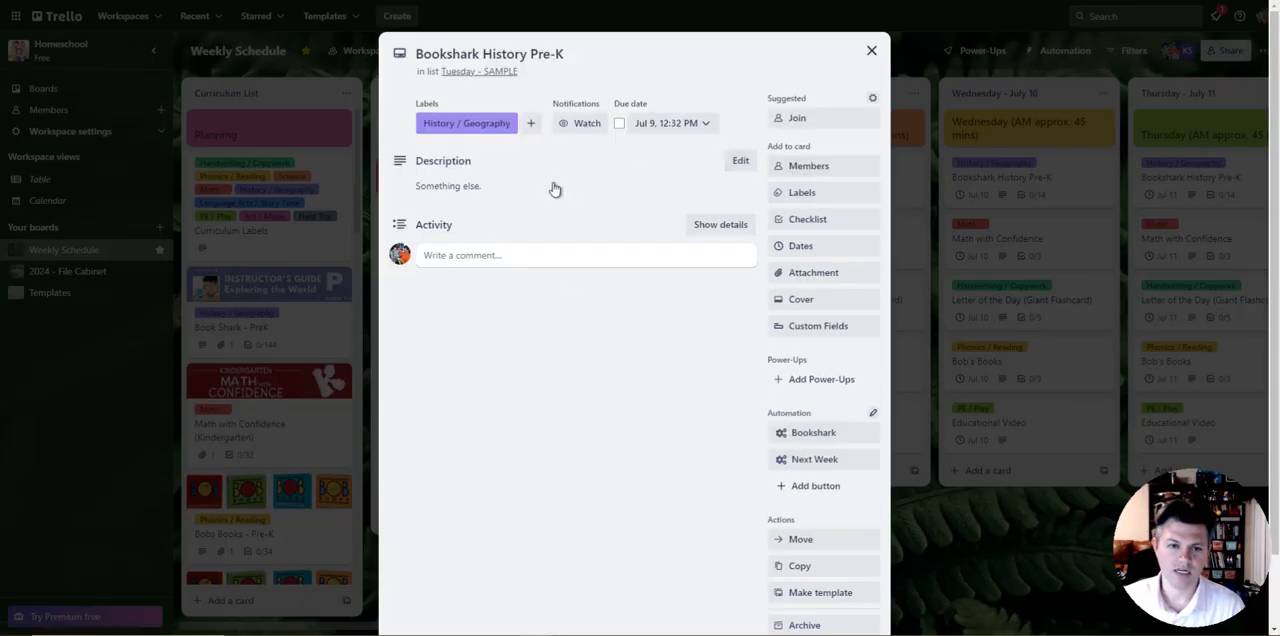
left_click(806, 219)
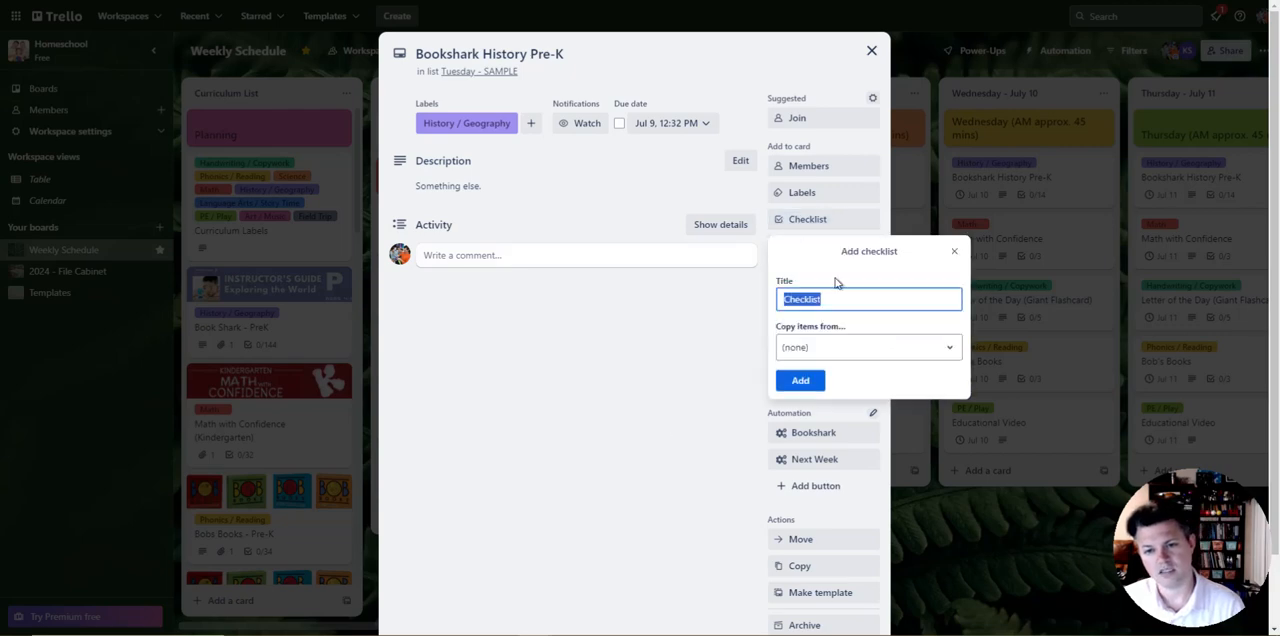
left_click(855, 345)
scroll(862, 505, "down", 5)
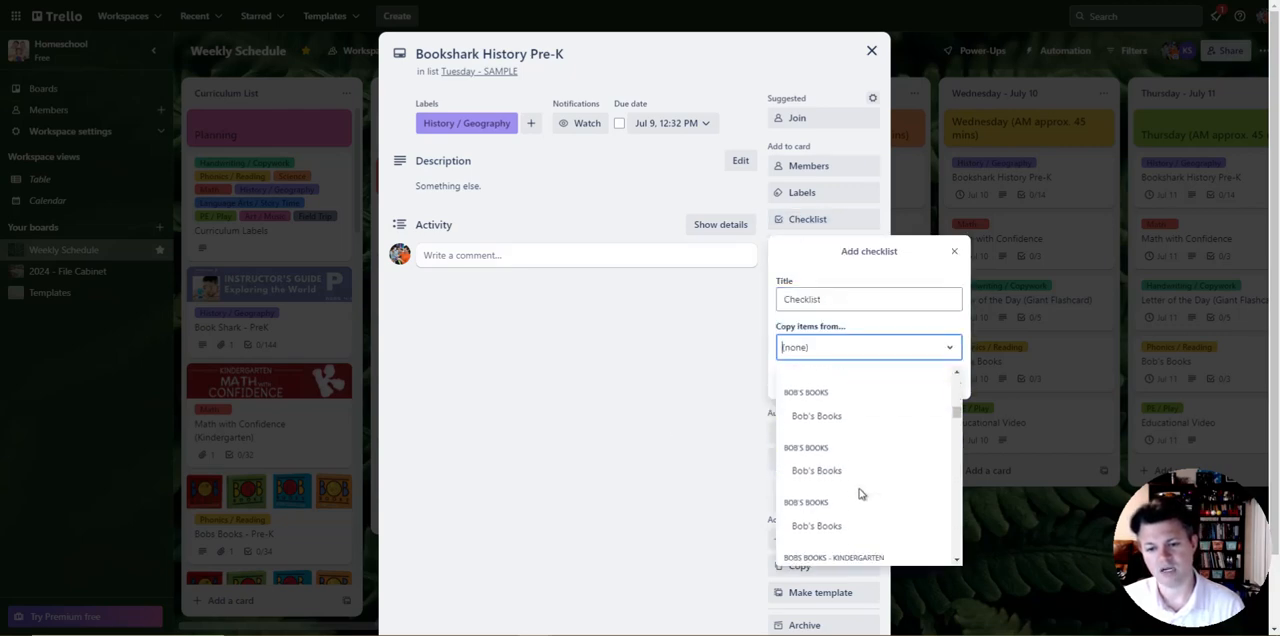
left_click(660, 396)
left_click(660, 396)
left_click(868, 52)
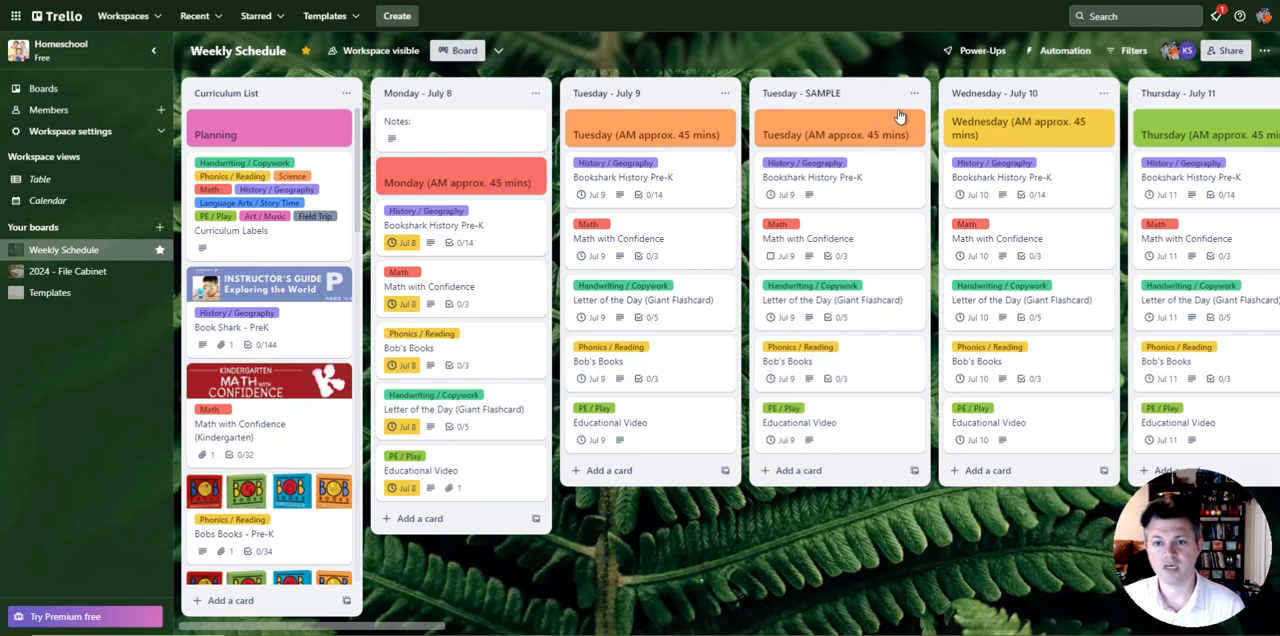
Step: Open the board's automation settings and show the custom card buttons
left_click(1068, 51)
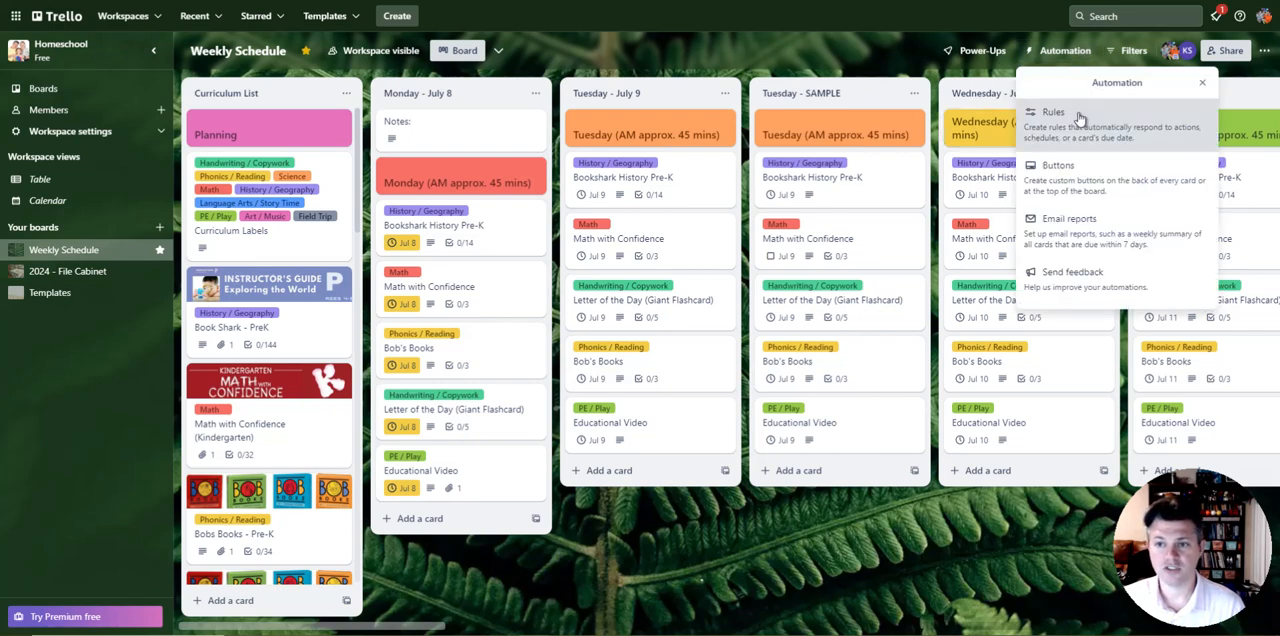
left_click(1074, 122)
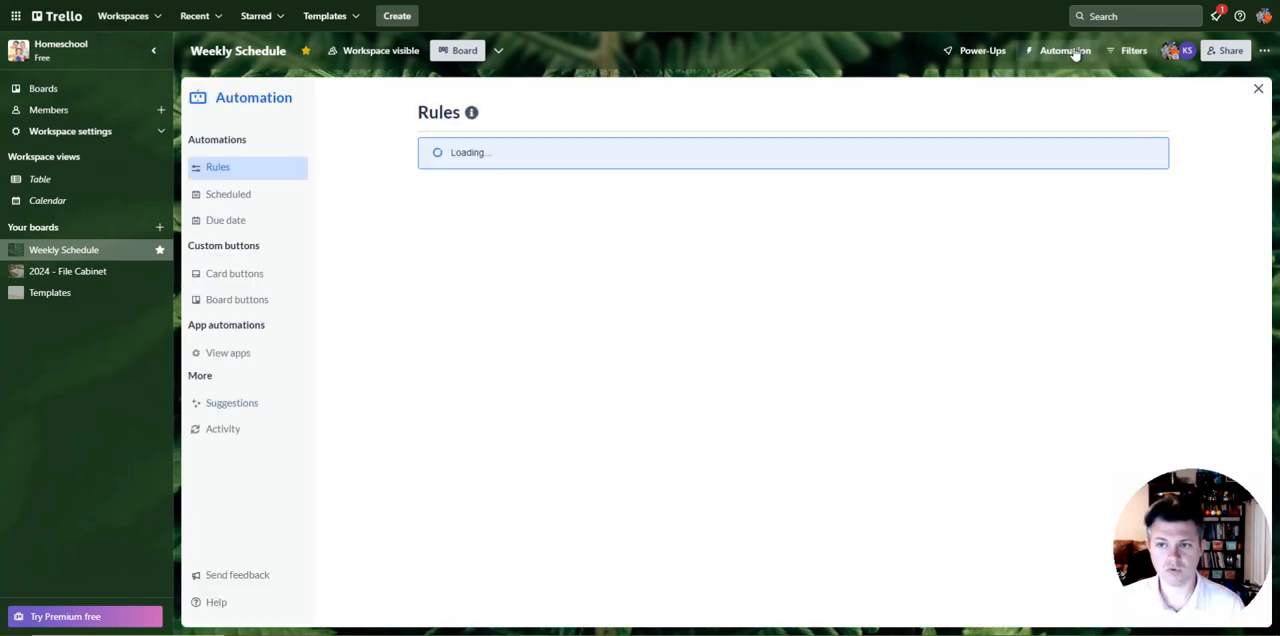
left_click(237, 299)
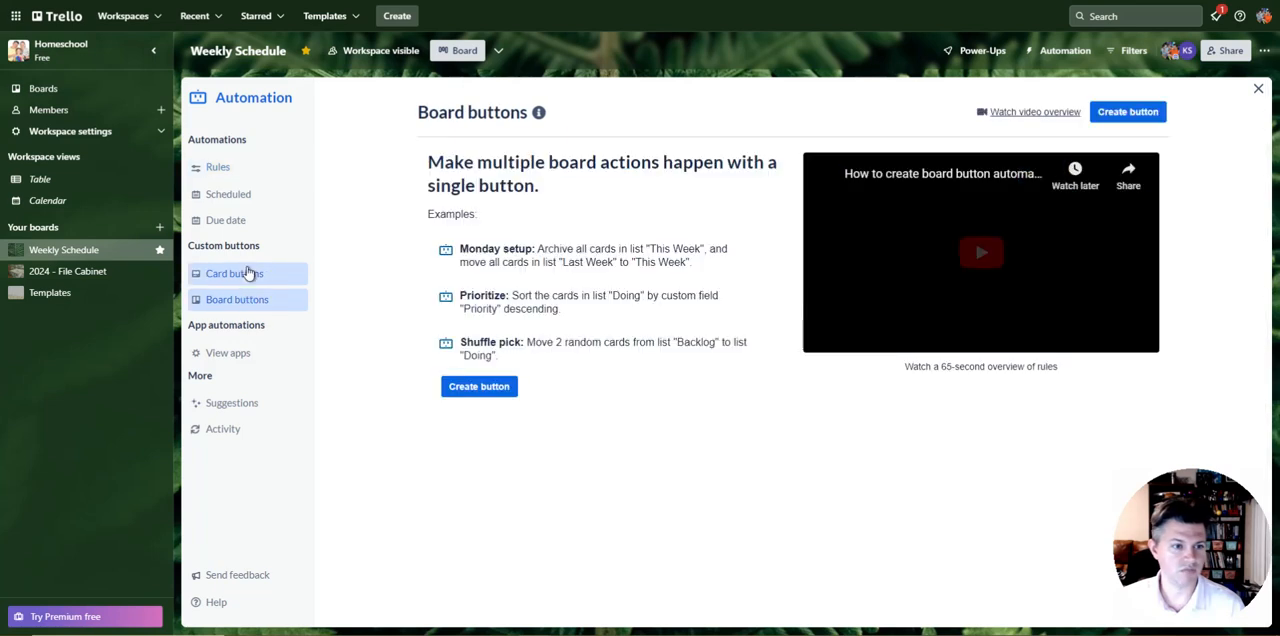
left_click(248, 272)
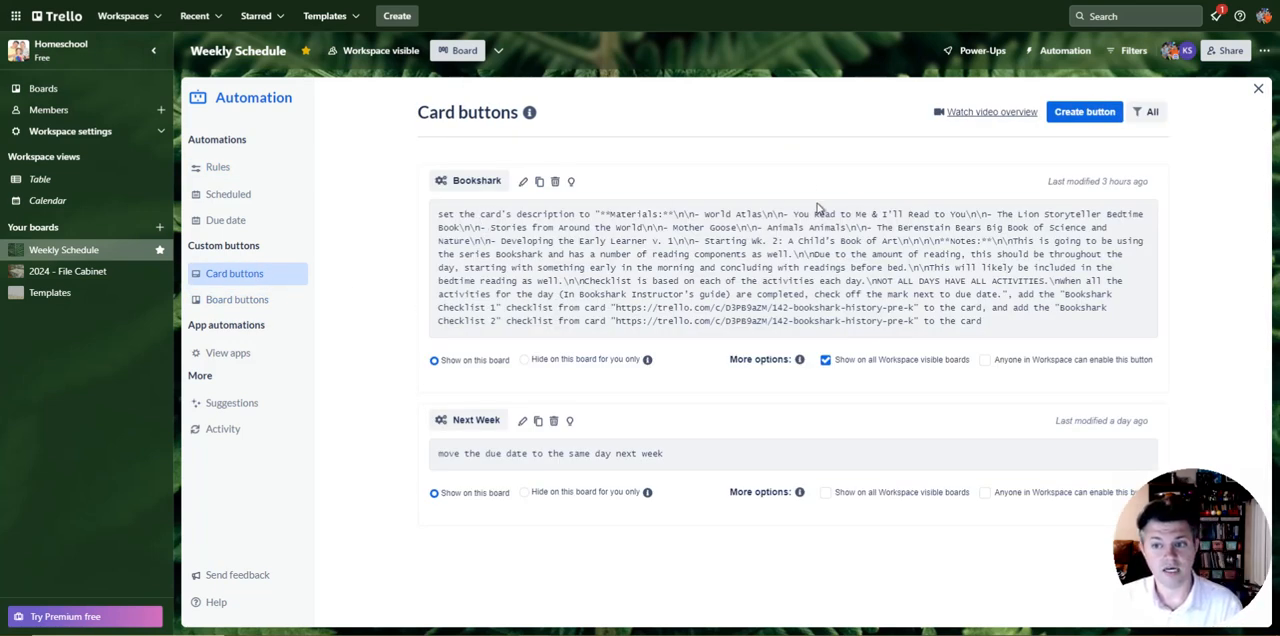
Step: Examine the description and checklist actions that make up the Bookshark card button, and close the automation settings without changes
left_click(522, 181)
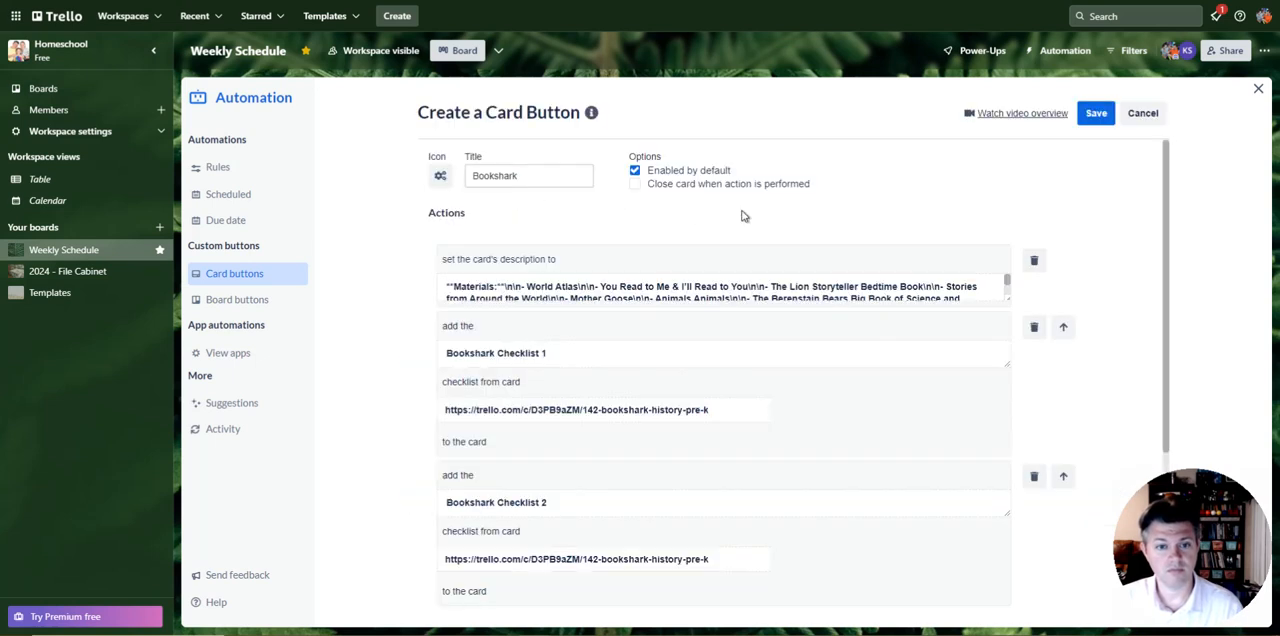
scroll(632, 281, "down", 3)
scroll(499, 236, "down", 1)
scroll(534, 198, "up", 3)
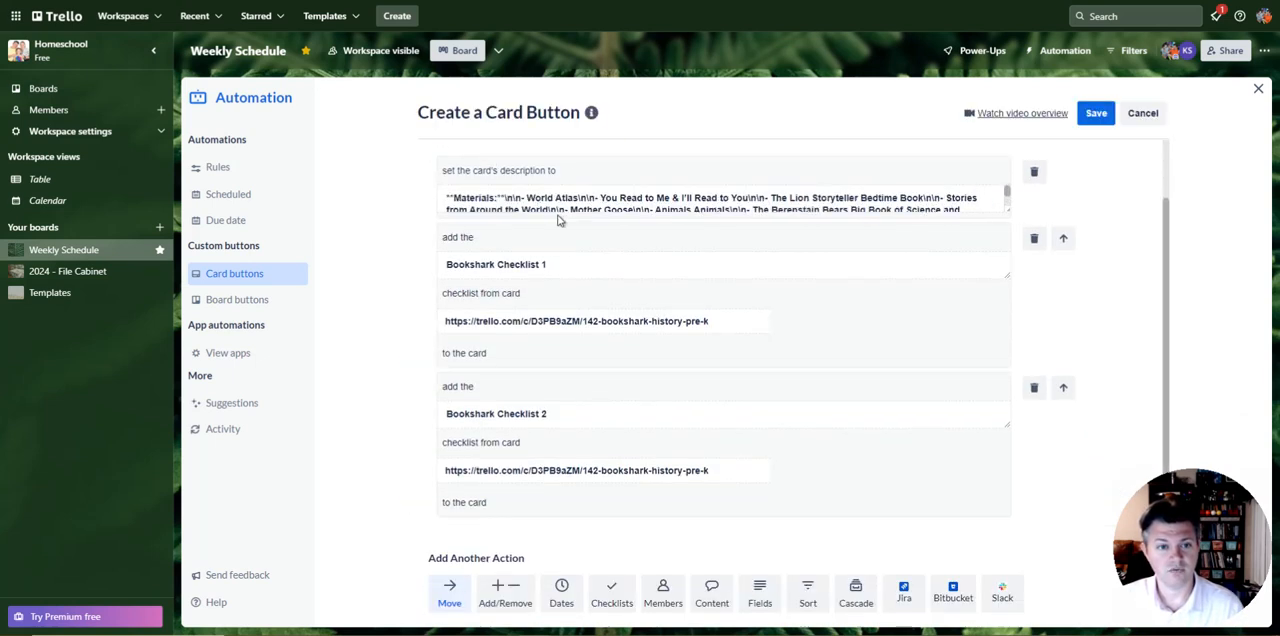
scroll(634, 203, "up", 1)
scroll(475, 236, "down", 3)
scroll(512, 258, "up", 3)
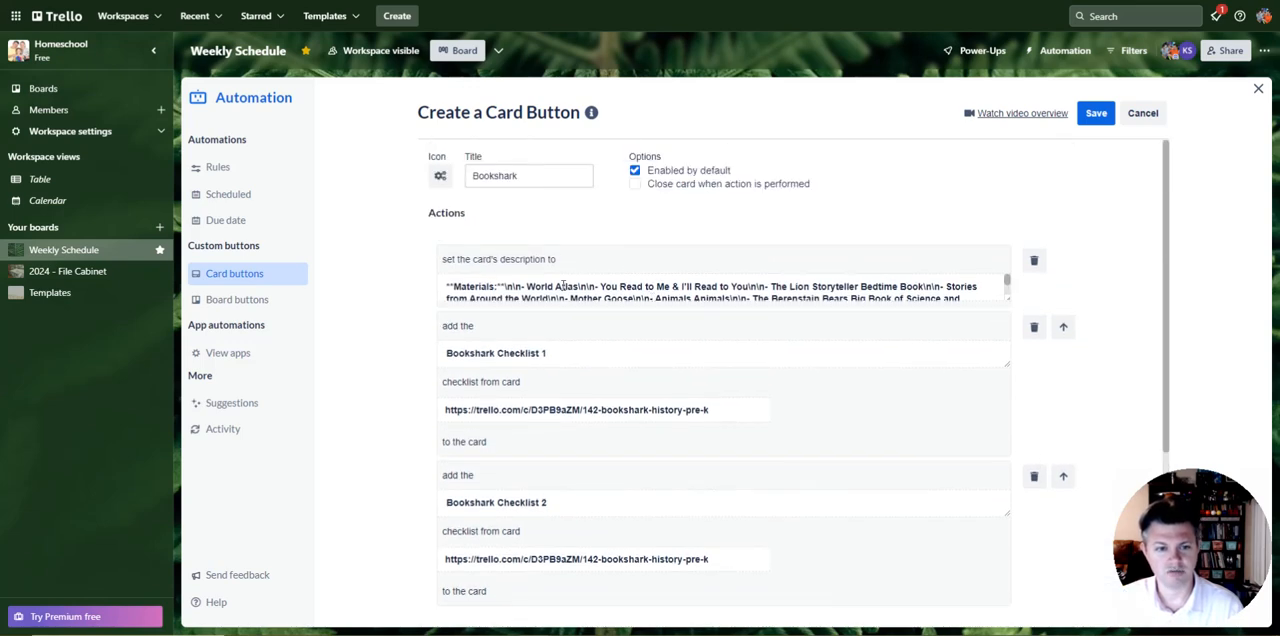
scroll(563, 287, "down", 3)
scroll(520, 230, "down", 3)
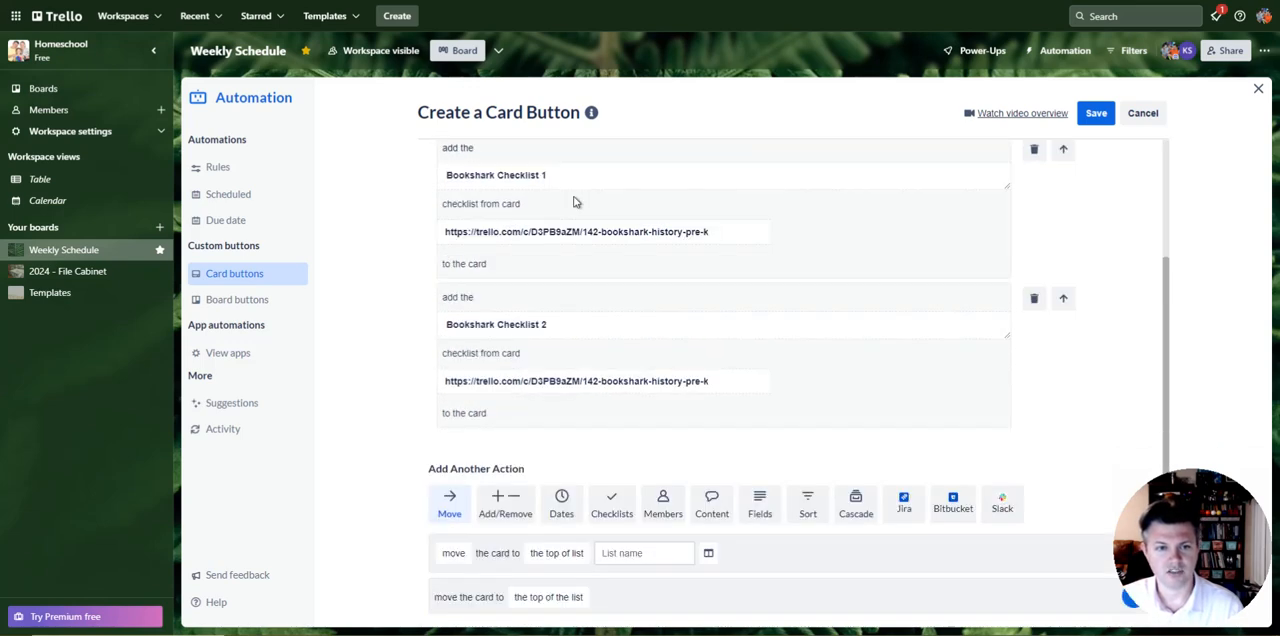
left_click(1257, 90)
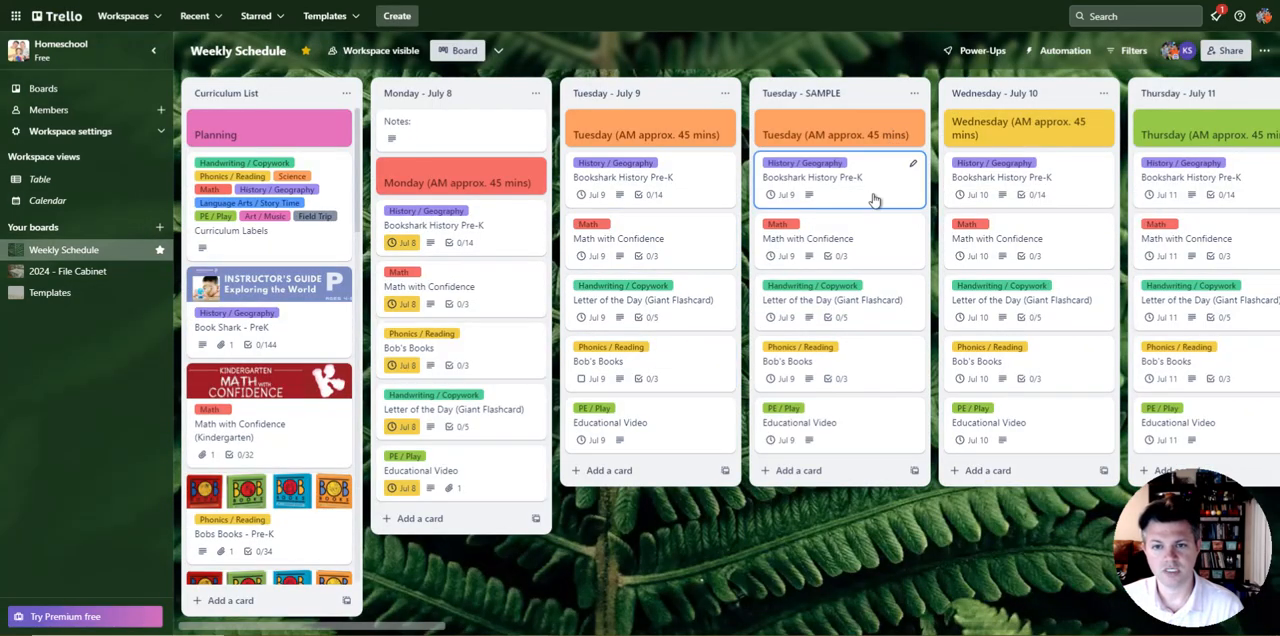
Step: Run the Bookshark automation on the Bookshark History Pre-K card in the Tuesday - SAMPLE list and review its description and checklists
left_click(905, 190)
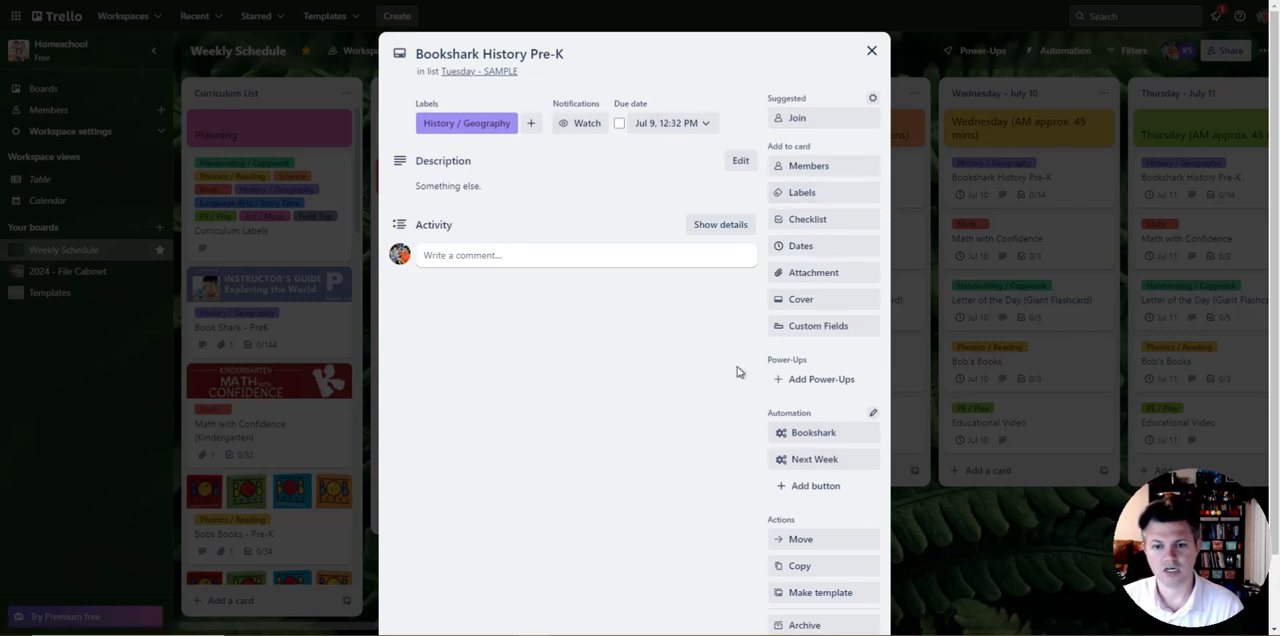
left_click(815, 442)
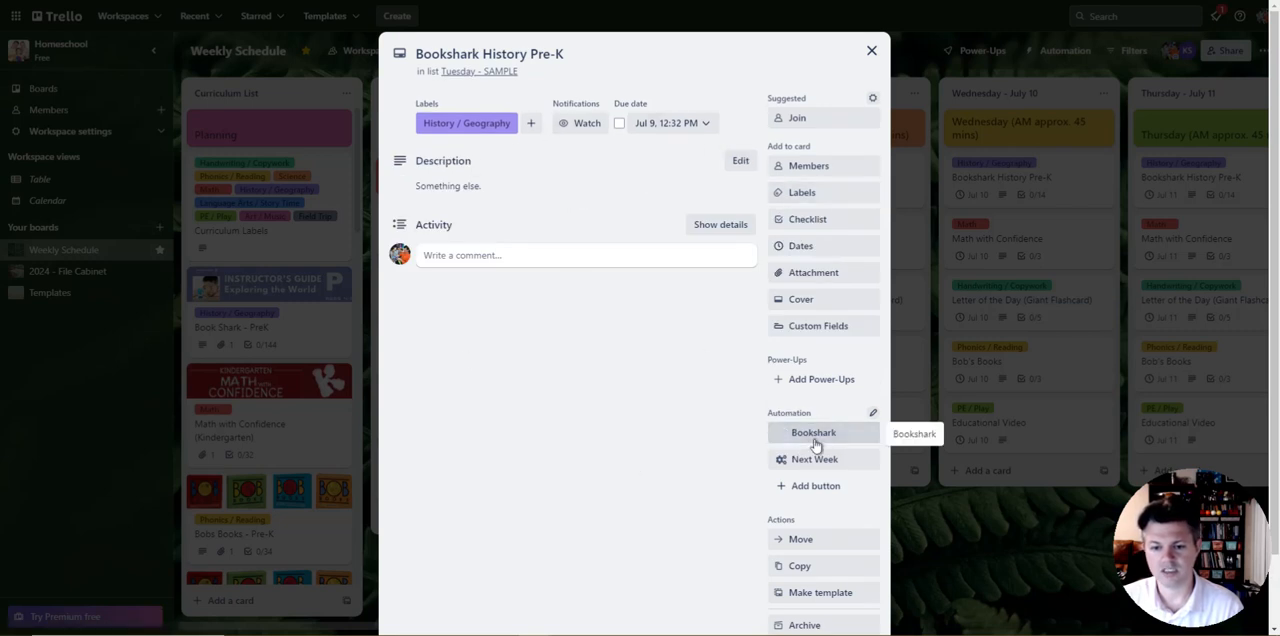
scroll(612, 385, "down", 4)
scroll(561, 402, "down", 4)
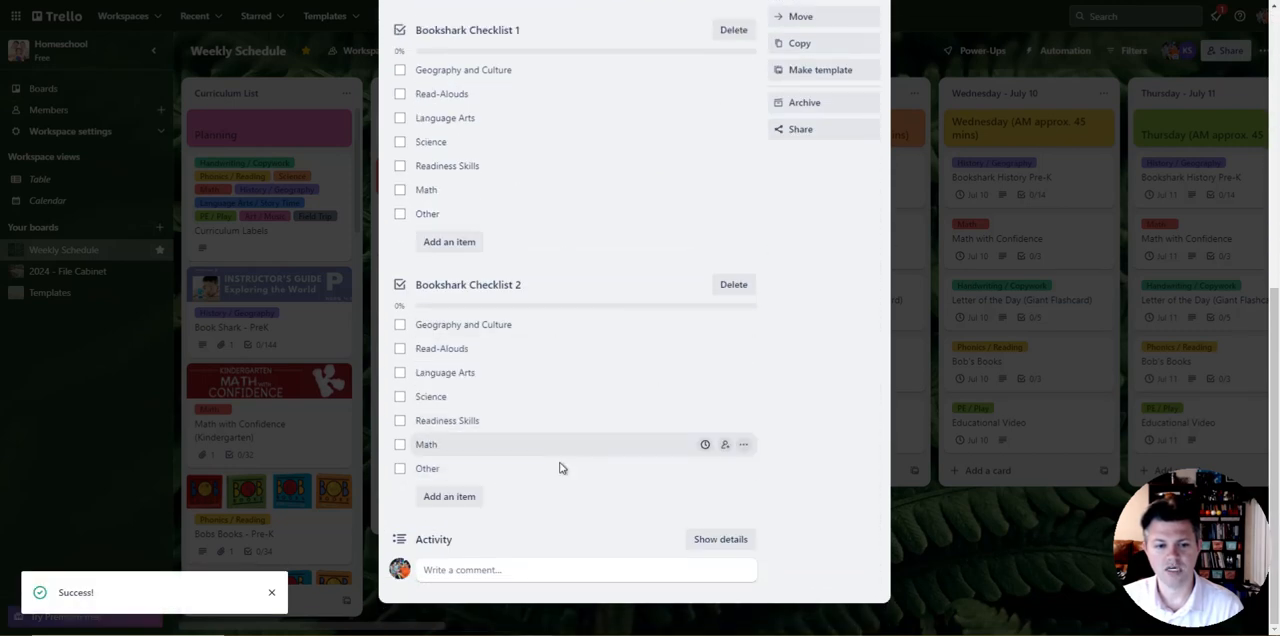
scroll(634, 43, "up", 5)
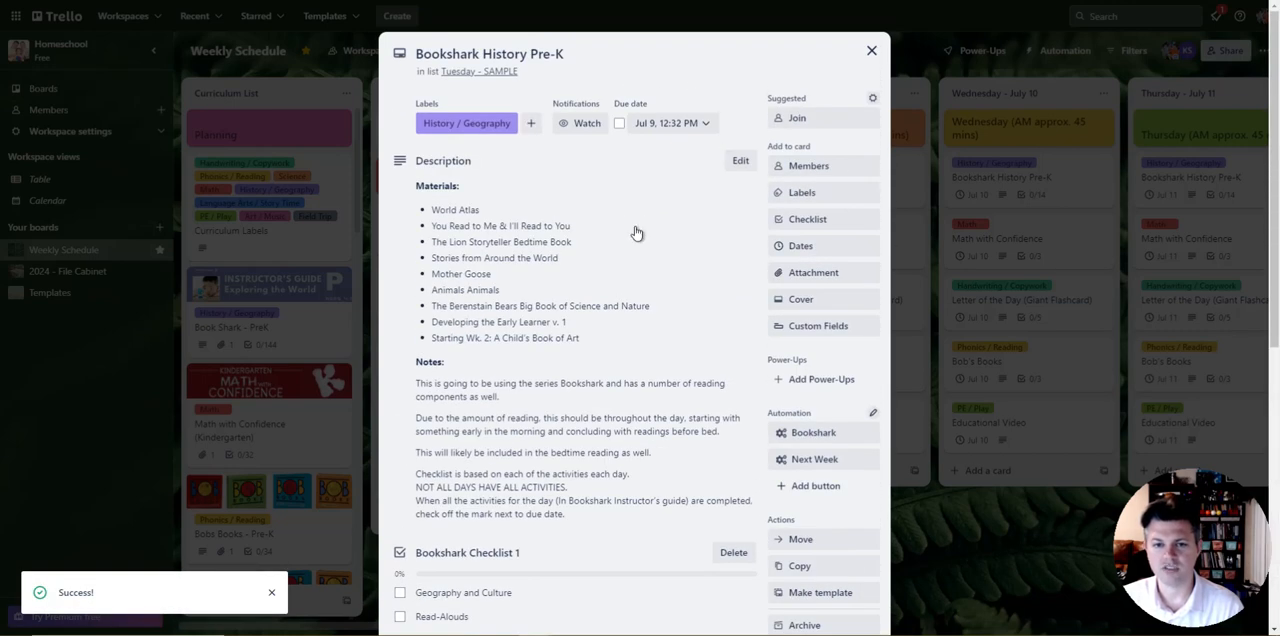
Step: Set the Bookshark History Pre-K card's due date to July 16, 2024, and set it back to July 9, 2024
left_click(640, 128)
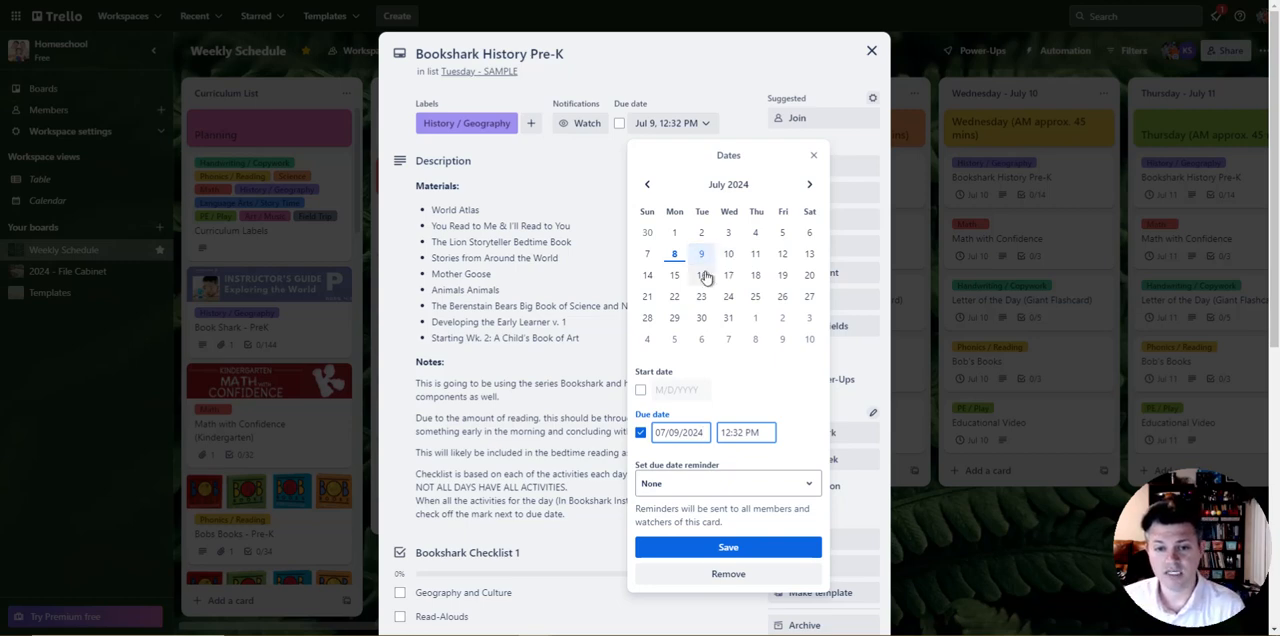
left_click(577, 219)
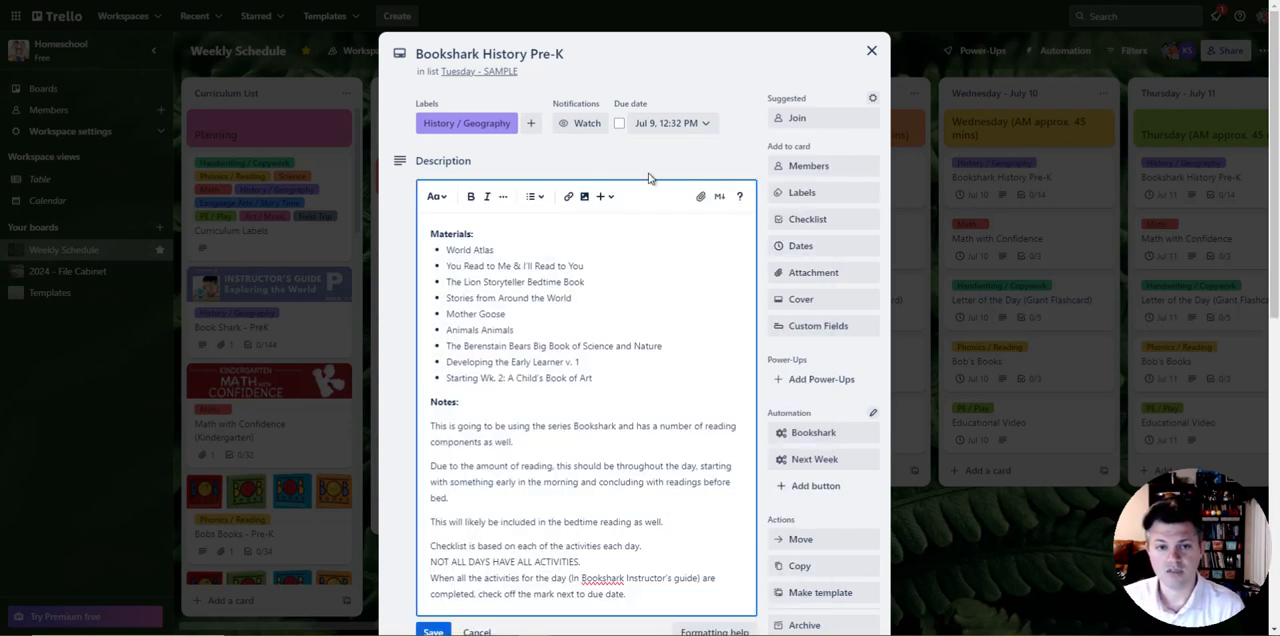
left_click(430, 632)
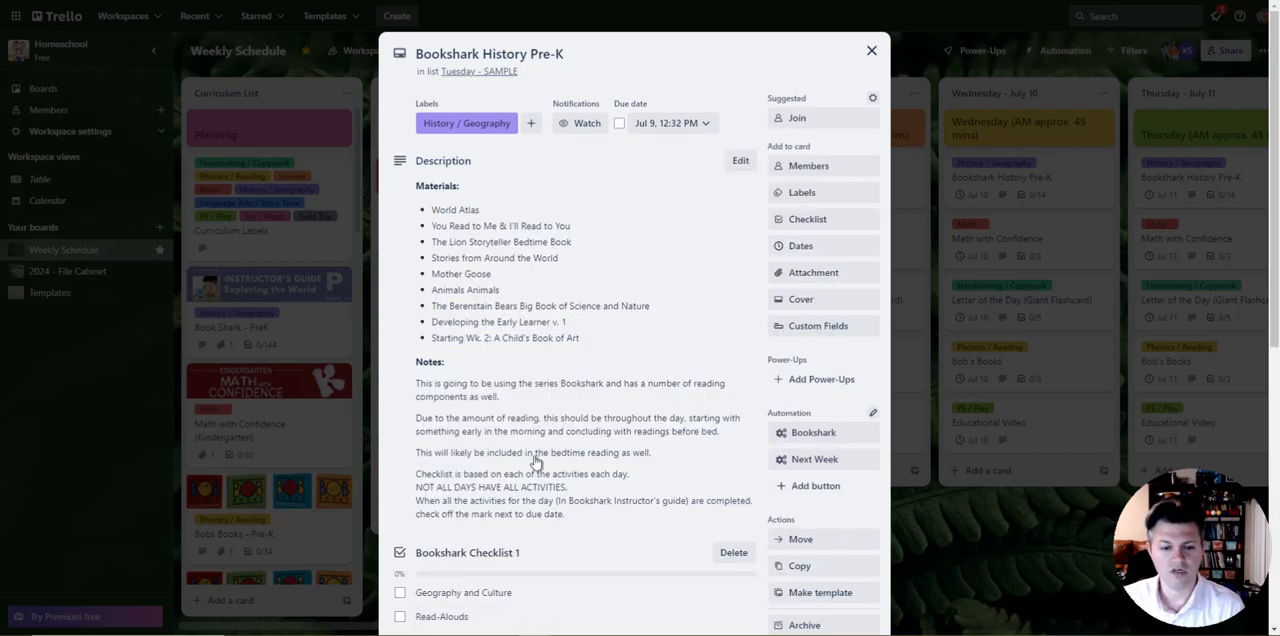
left_click(677, 123)
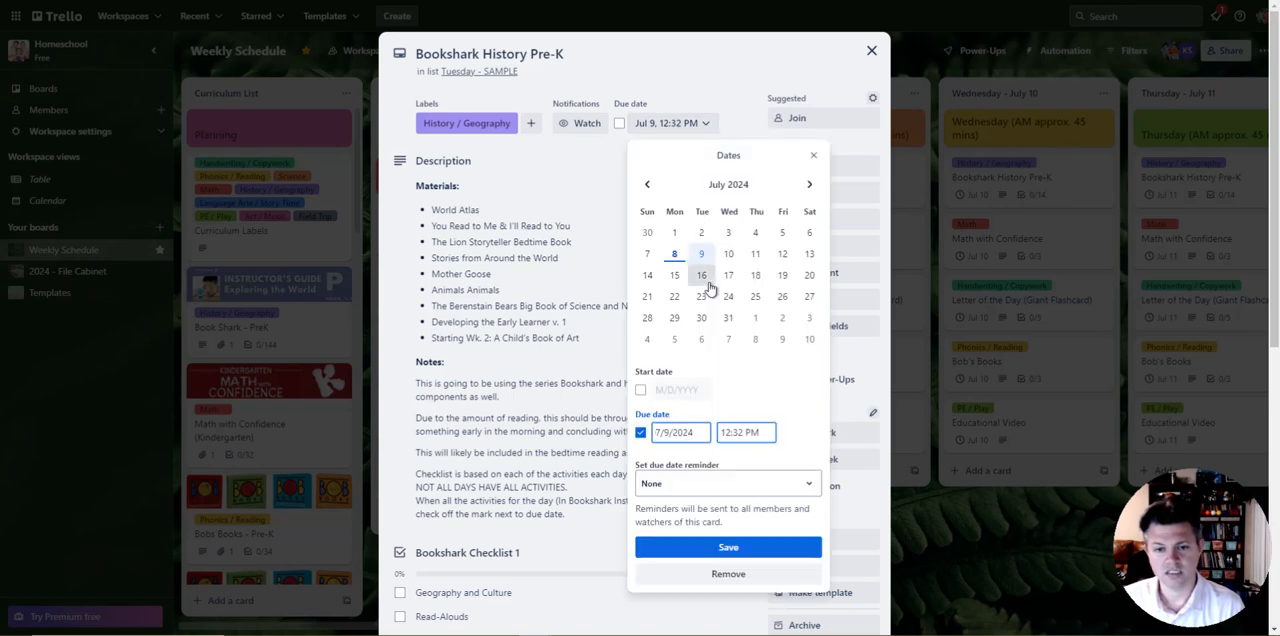
left_click(724, 550)
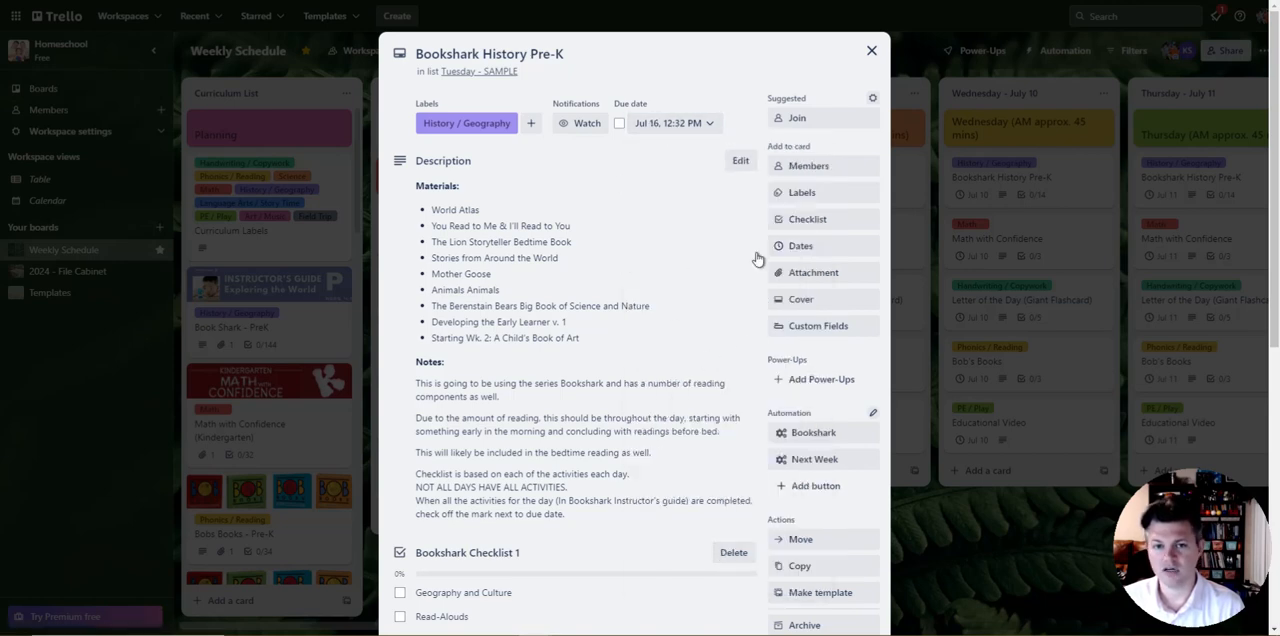
left_click(711, 126)
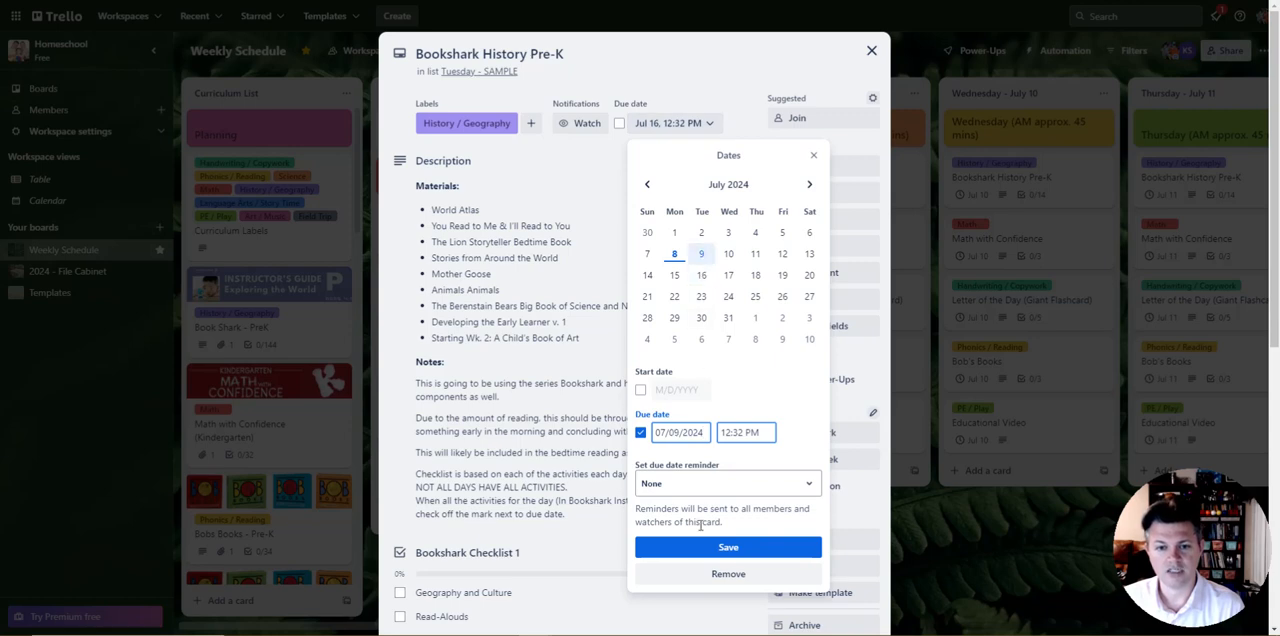
left_click(705, 540)
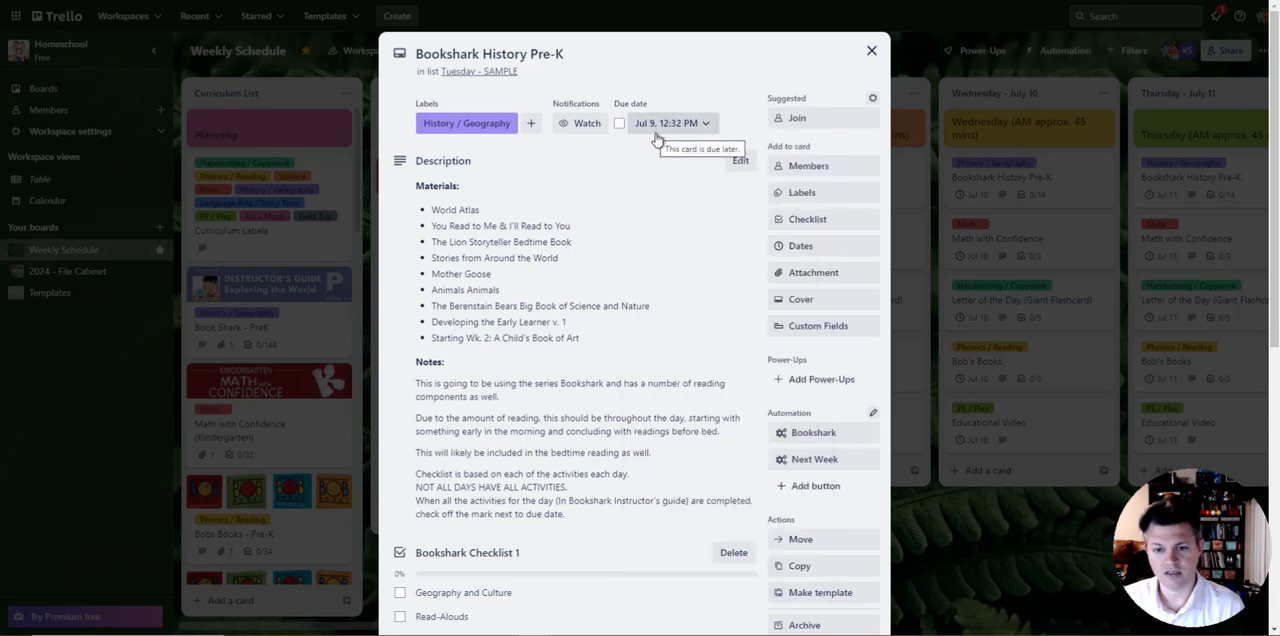
Step: Close and reopen the sample Bookshark History Pre-K card and run its Next Week automation
left_click(871, 51)
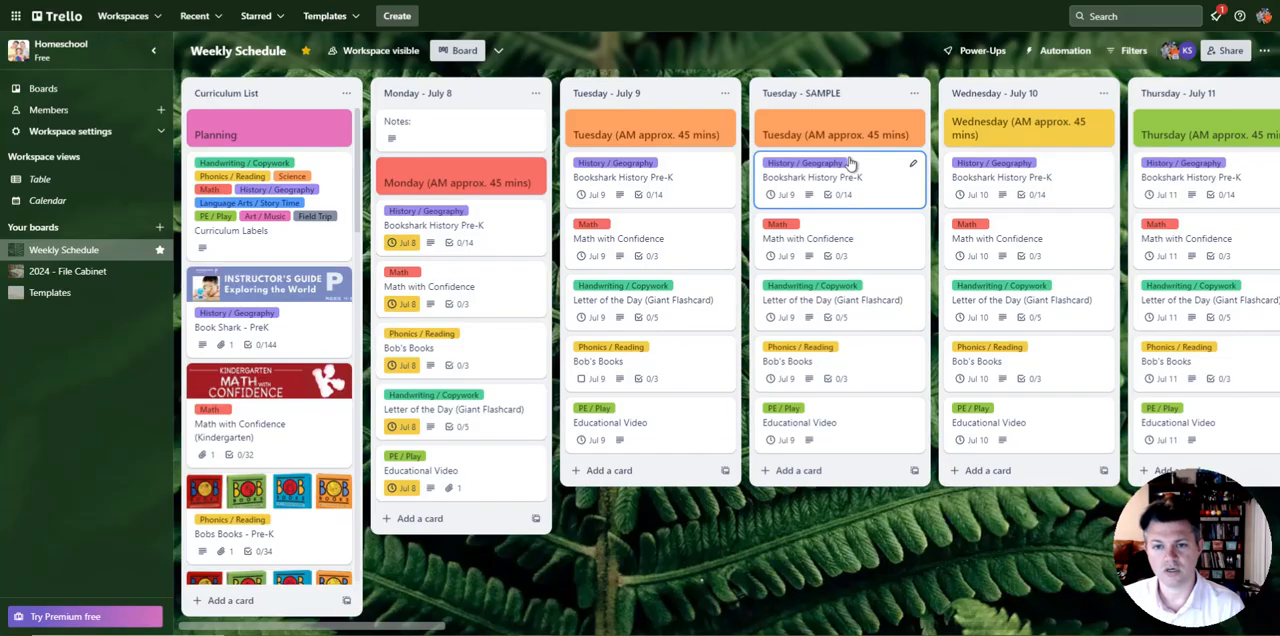
left_click(869, 203)
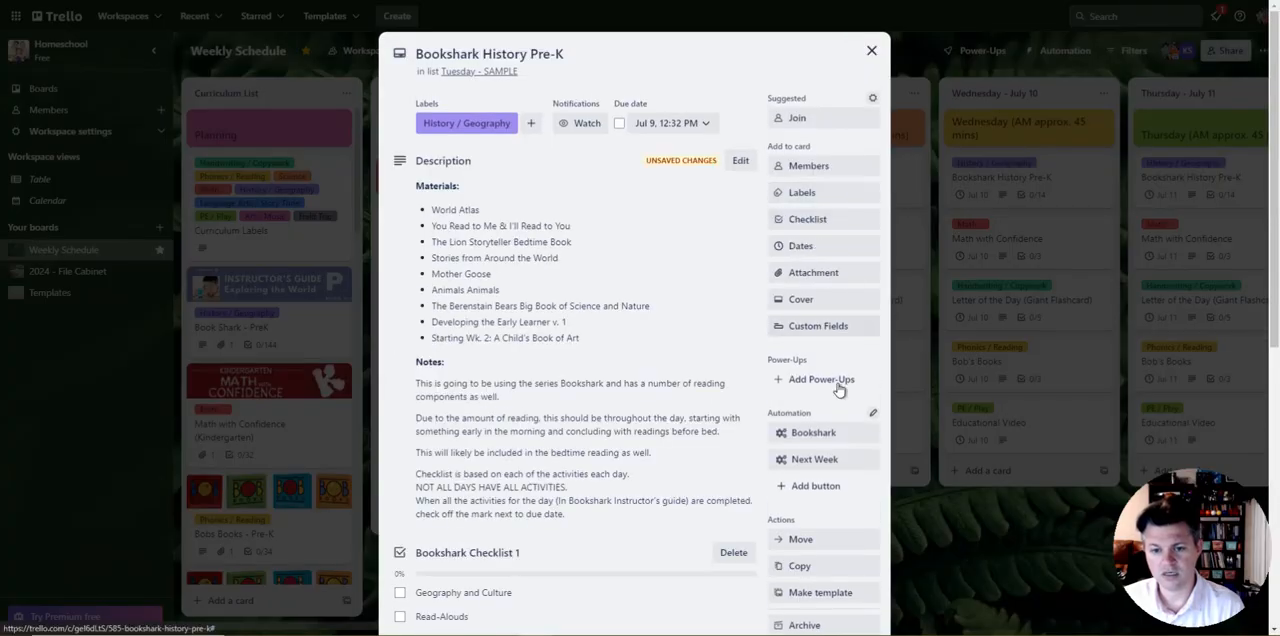
left_click(828, 462)
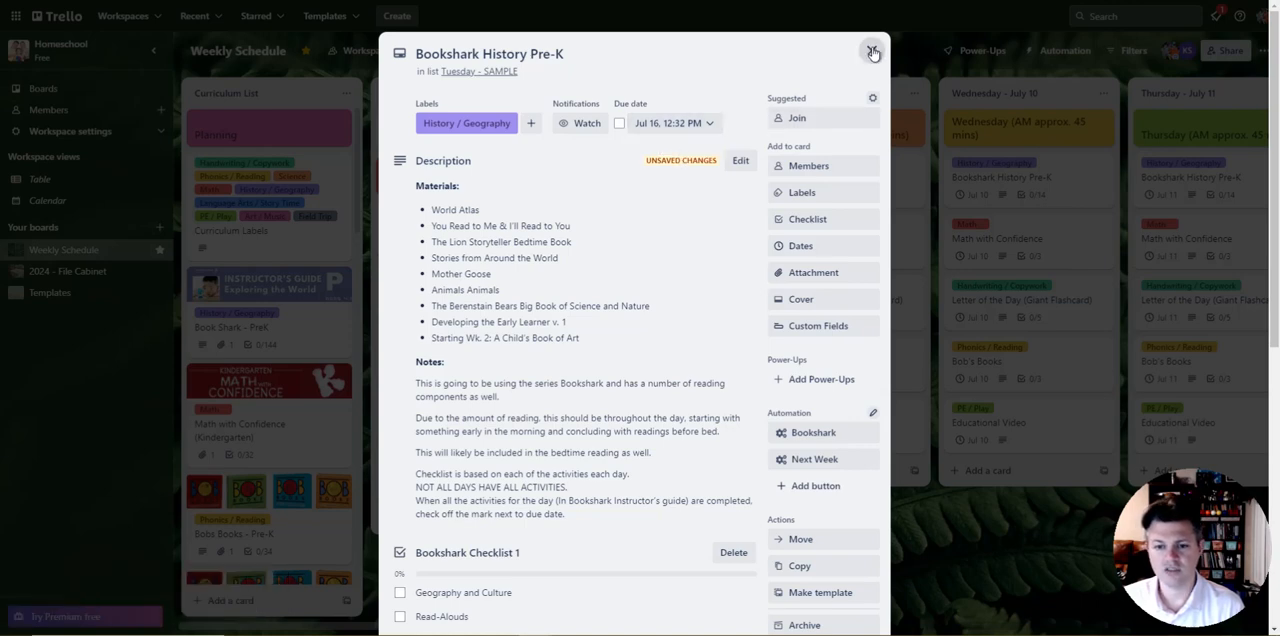
Step: Archive the sample Bookshark History Pre-K card, and archive the whole Tuesday - SAMPLE list
scroll(838, 442, "down", 3)
left_click(837, 360)
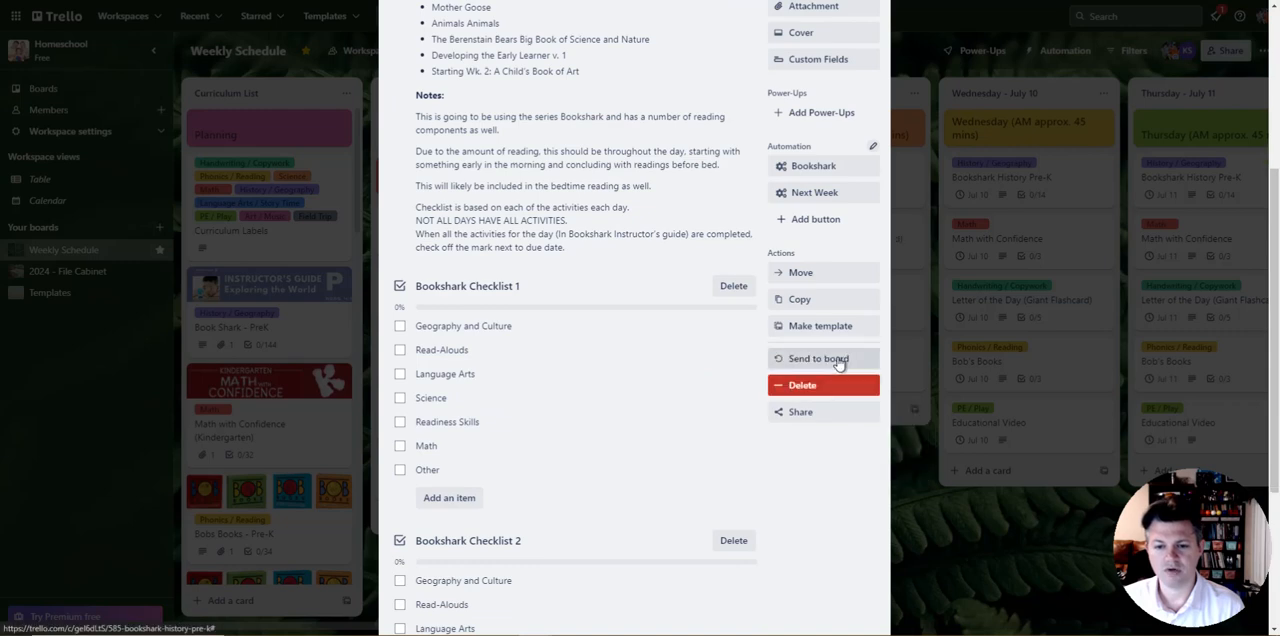
scroll(866, 170, "up", 3)
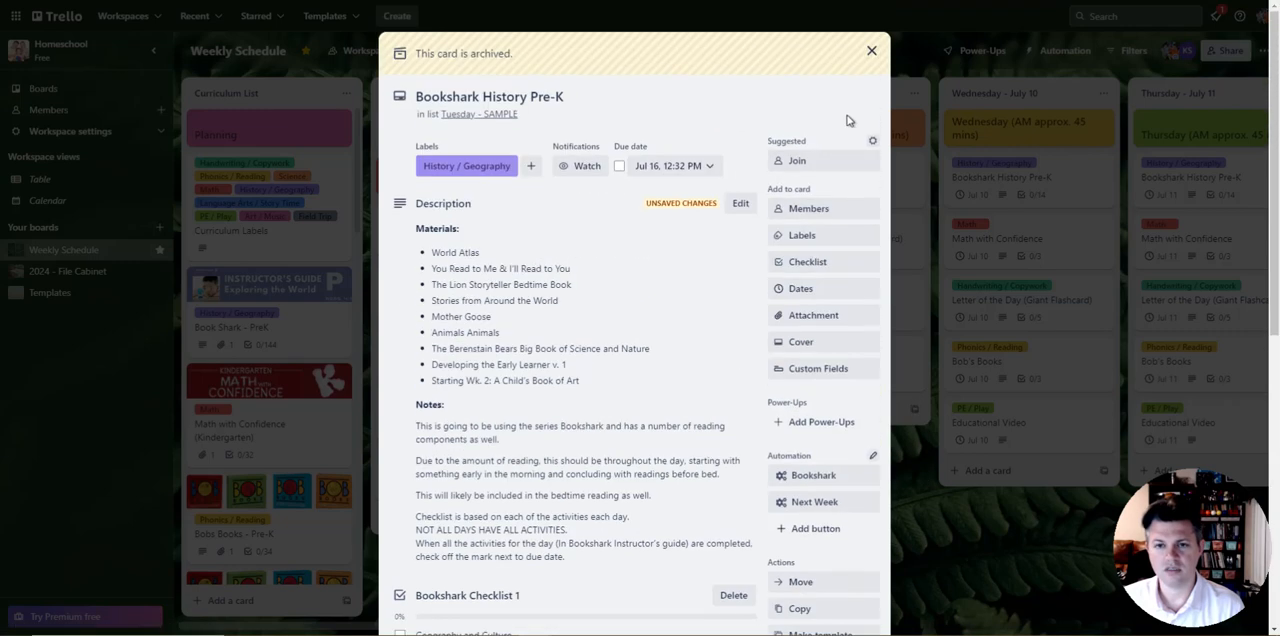
left_click(871, 51)
left_click(917, 93)
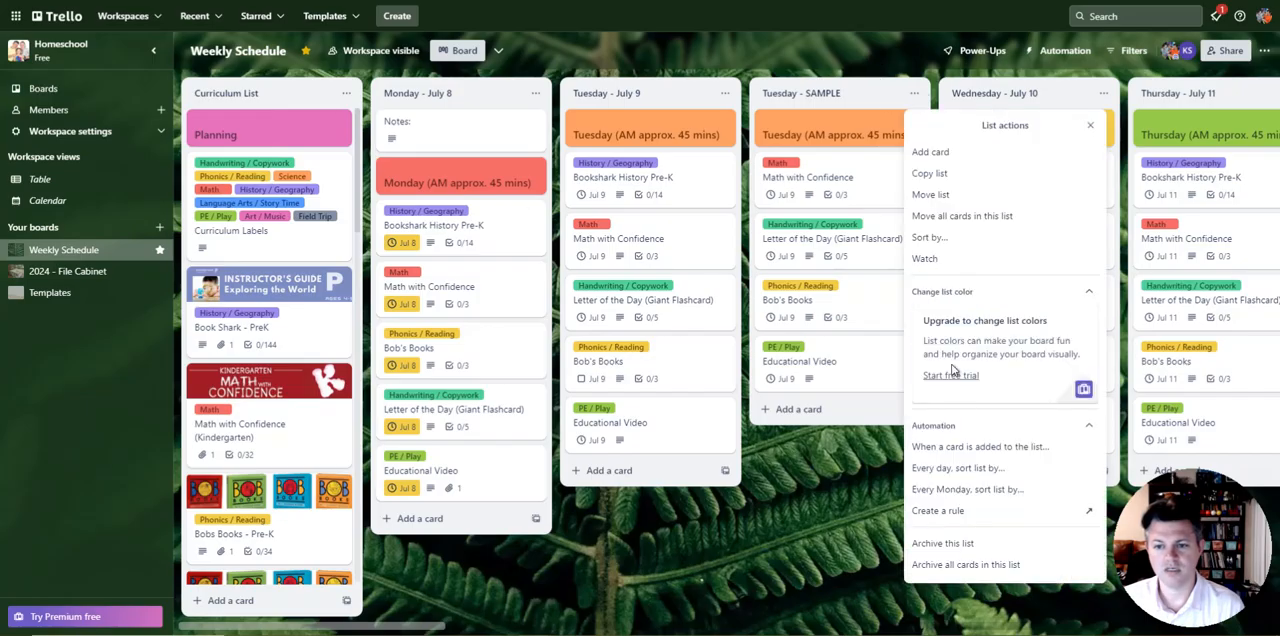
left_click(986, 543)
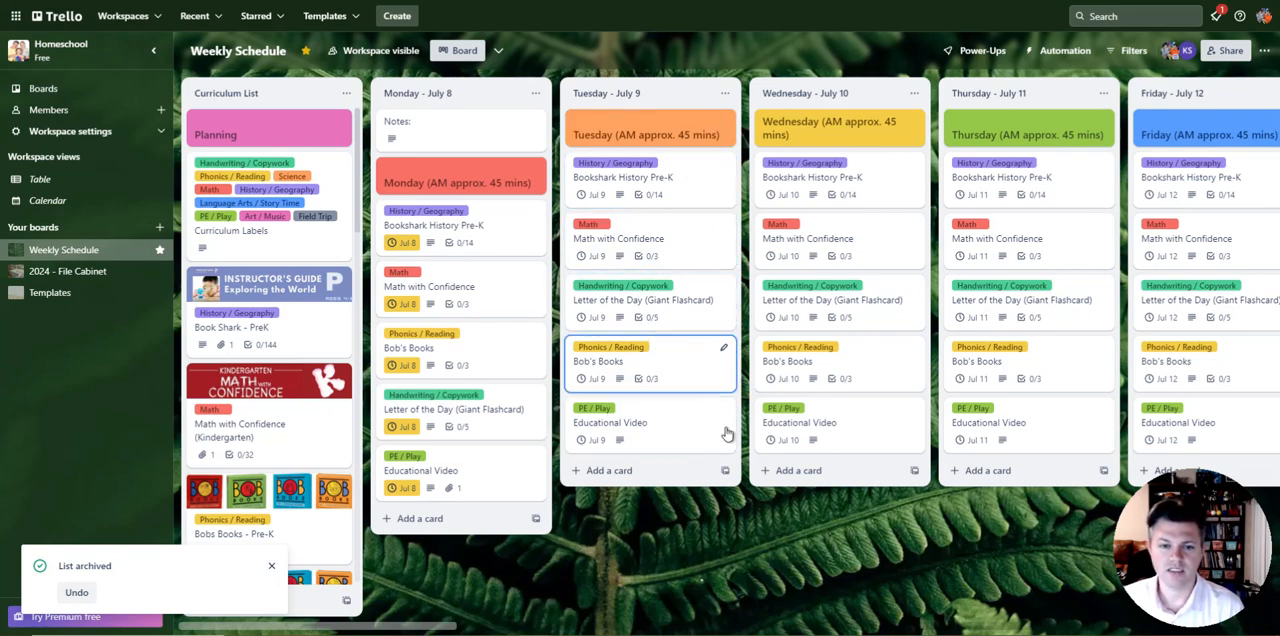
Step: Create a copy of the Sunday - July 21 list, keeping the same name
left_click_drag(932, 555, 548, 520)
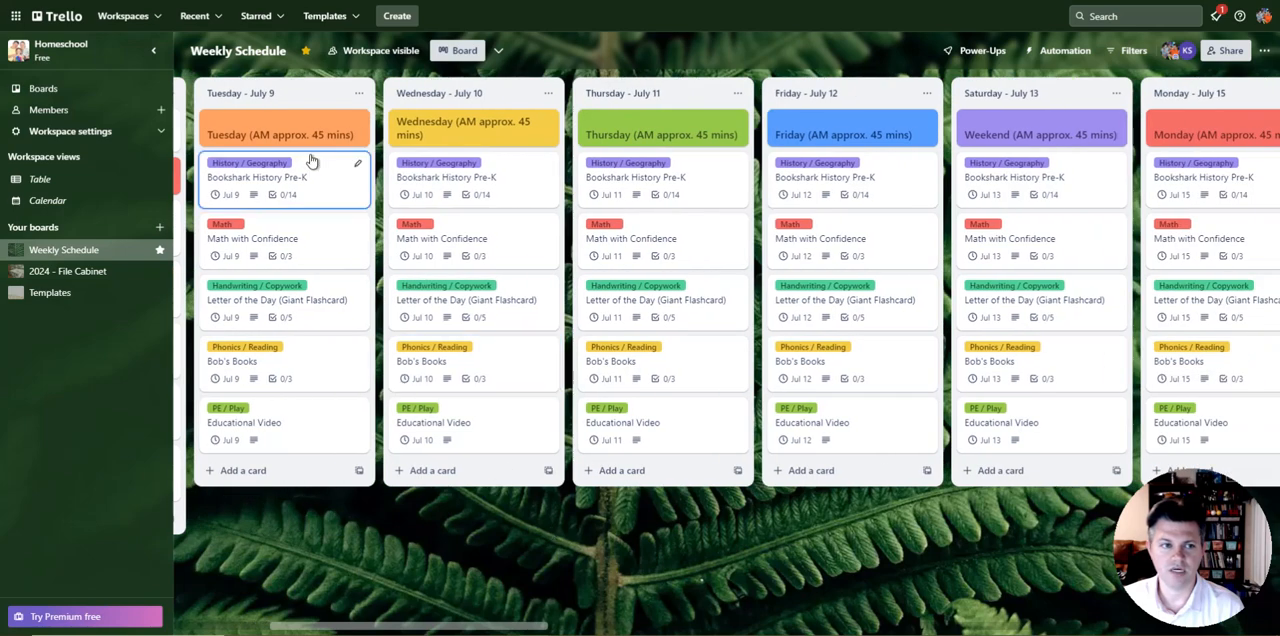
mouse_move(996, 536)
left_mouse_down()
mouse_move(598, 521)
mouse_move(530, 127)
left_mouse_up()
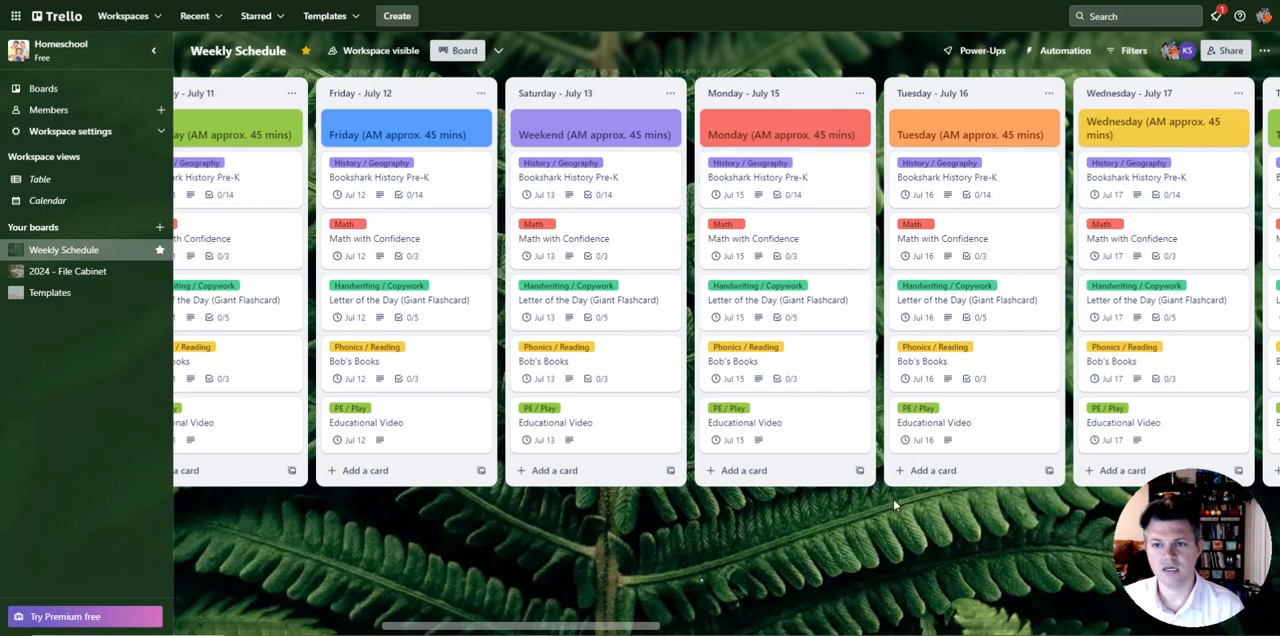
scroll(893, 505, "right", 10)
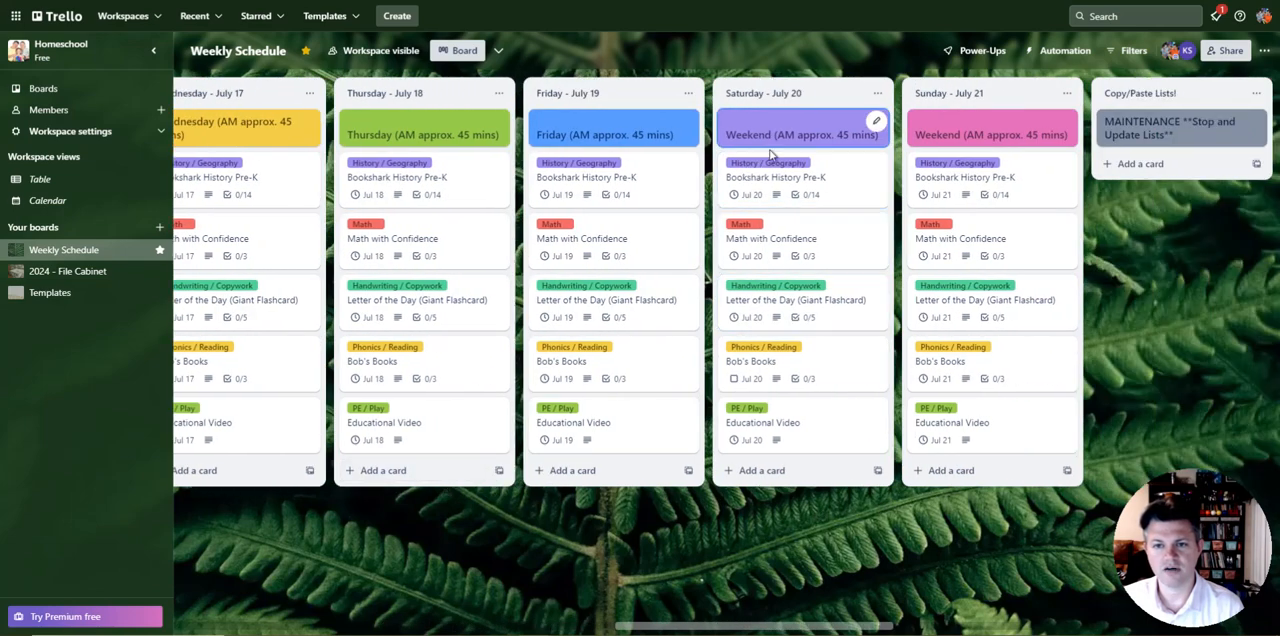
left_click(1066, 93)
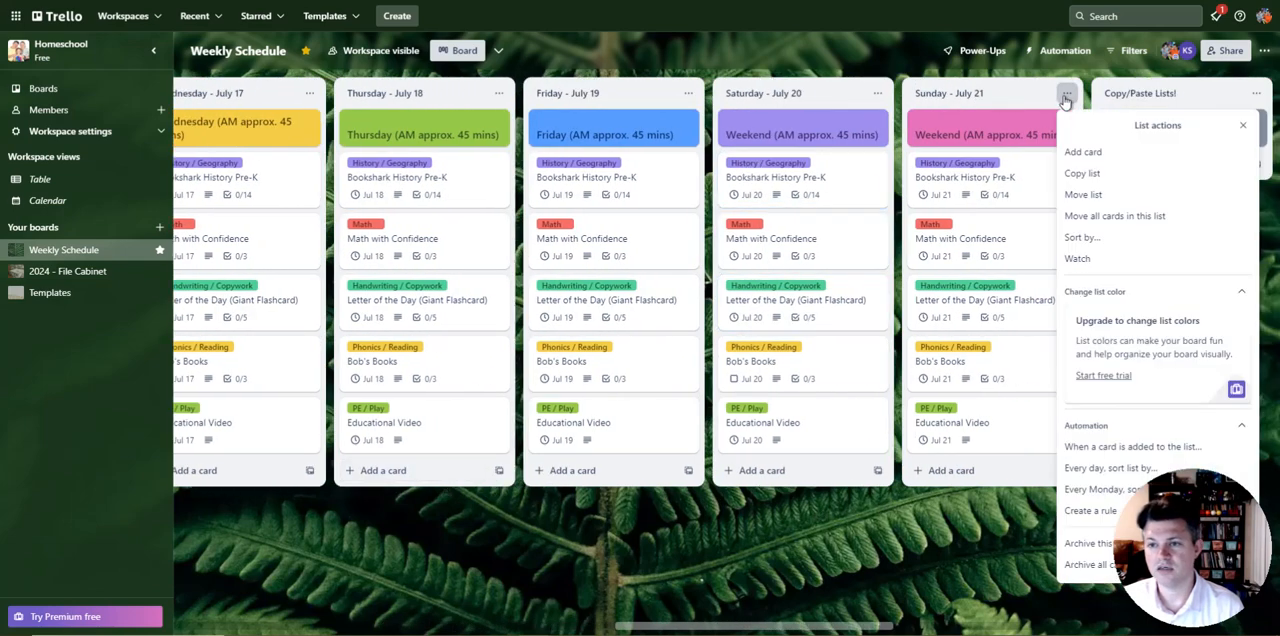
left_click(1116, 180)
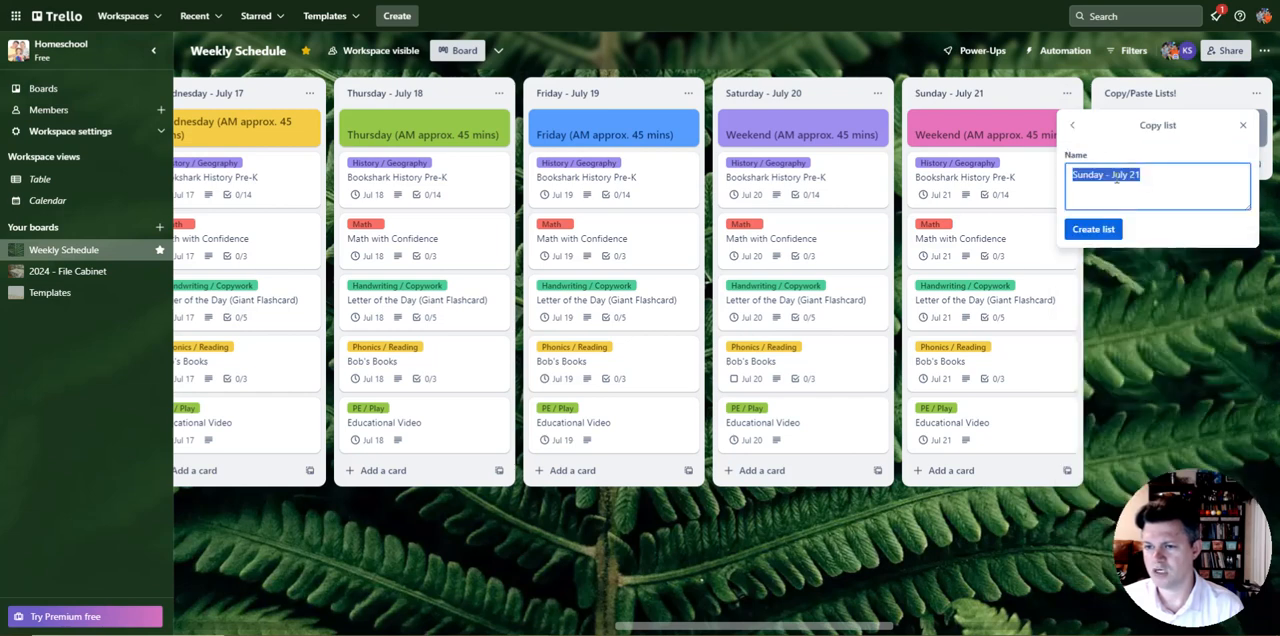
left_click(1108, 229)
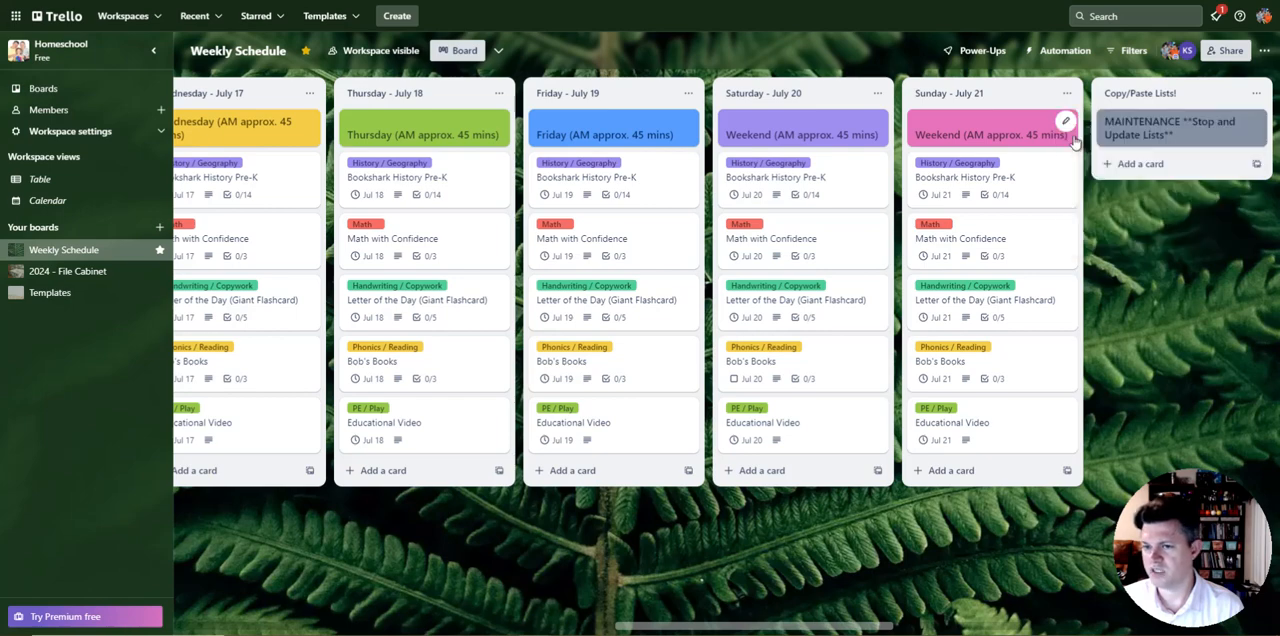
Step: Move the copied Sunday list between Saturday - July 13 and Monday - July 15, and rename it Sunday - July 14
left_click_drag(1112, 103, 886, 106)
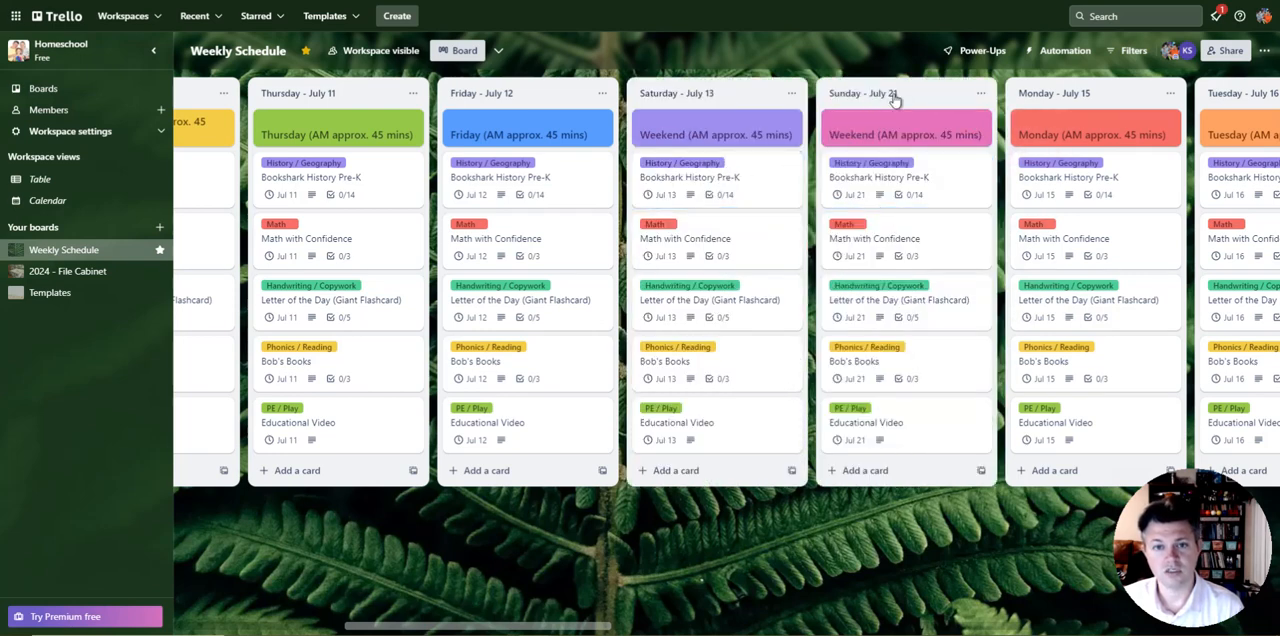
left_click(893, 95)
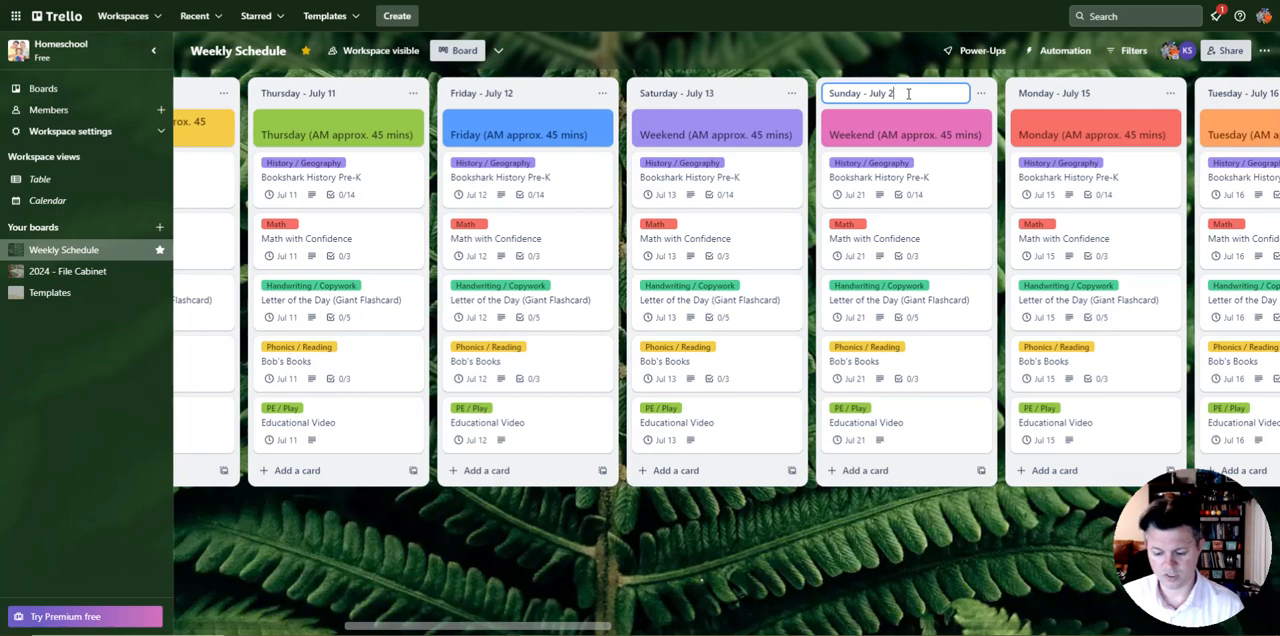
Step: Set the due date of the Bookshark History Pre-K card in the Sunday - July 14 list to July 14, 2024
left_click(954, 172)
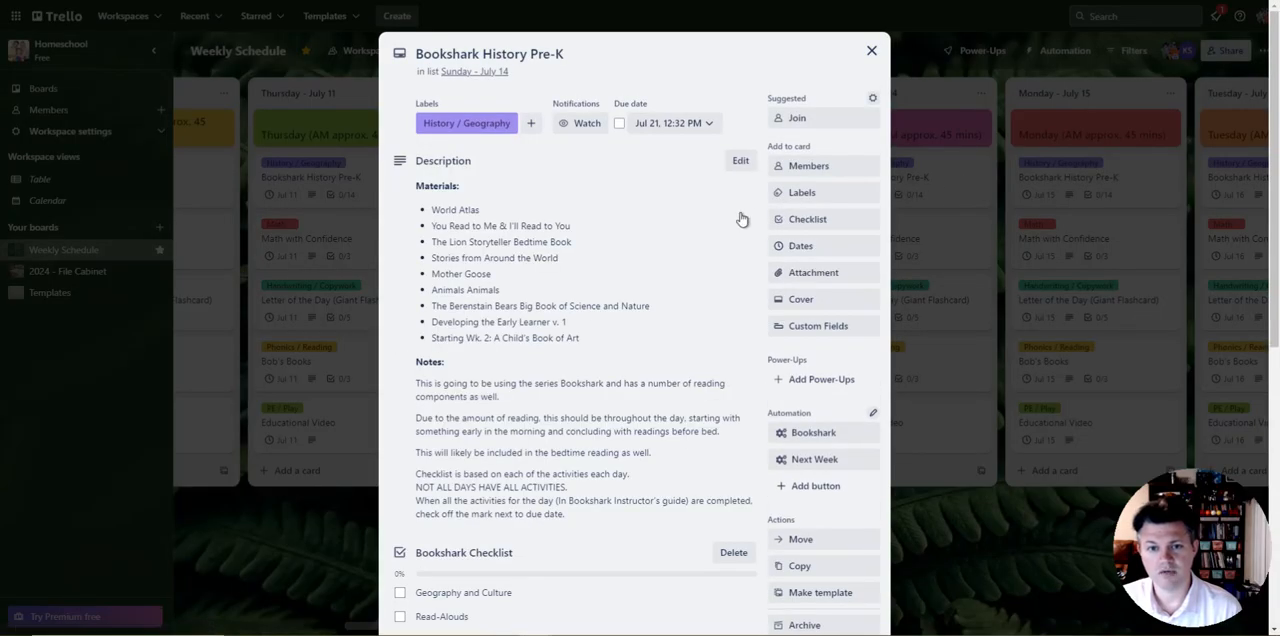
left_click(648, 128)
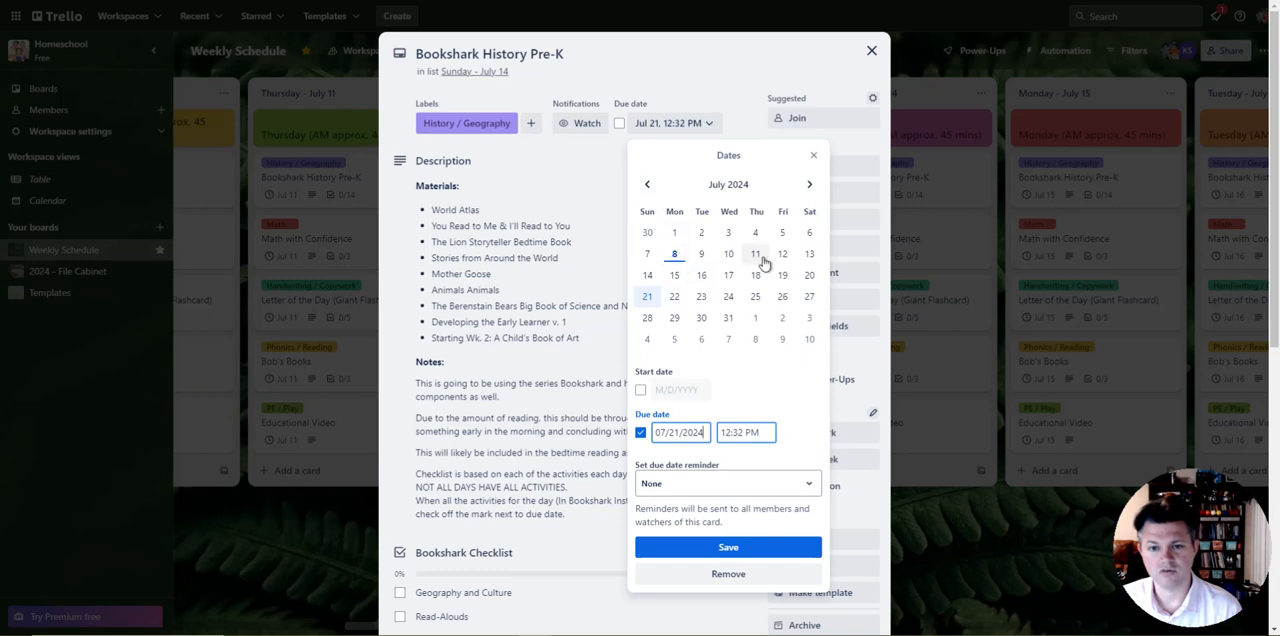
left_click(698, 550)
left_click(942, 337)
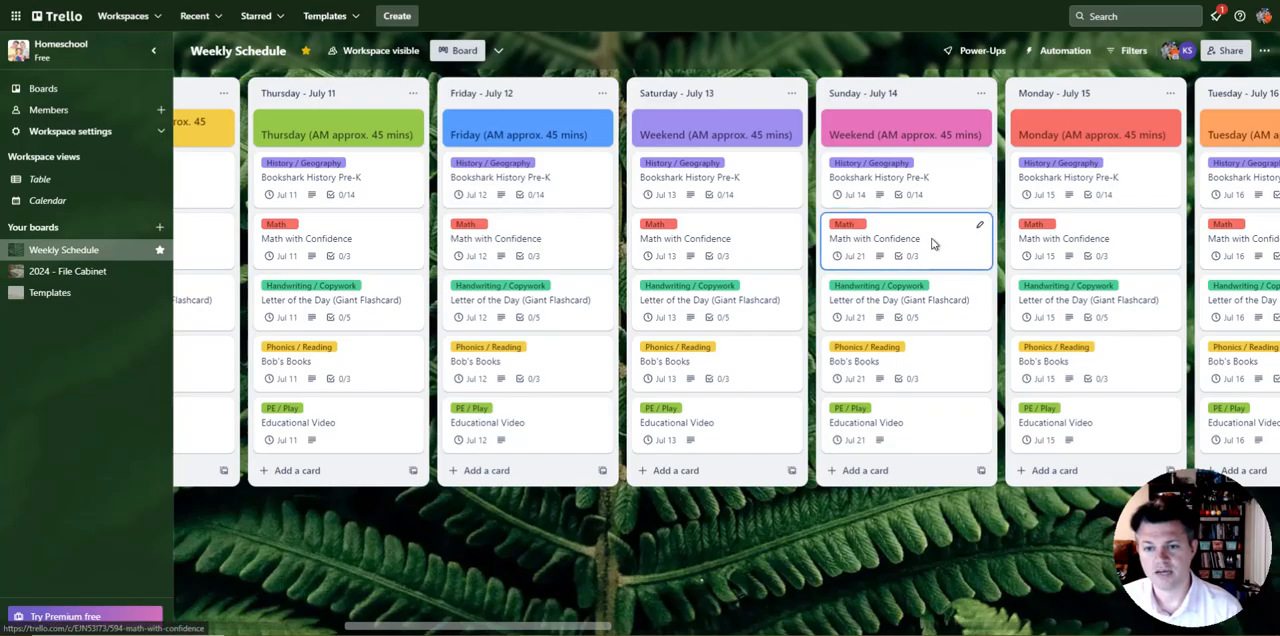
Step: Set the due date of the Math with Confidence card in the Sunday - July 14 list to July 14, 2024
left_click(931, 239)
left_click(644, 130)
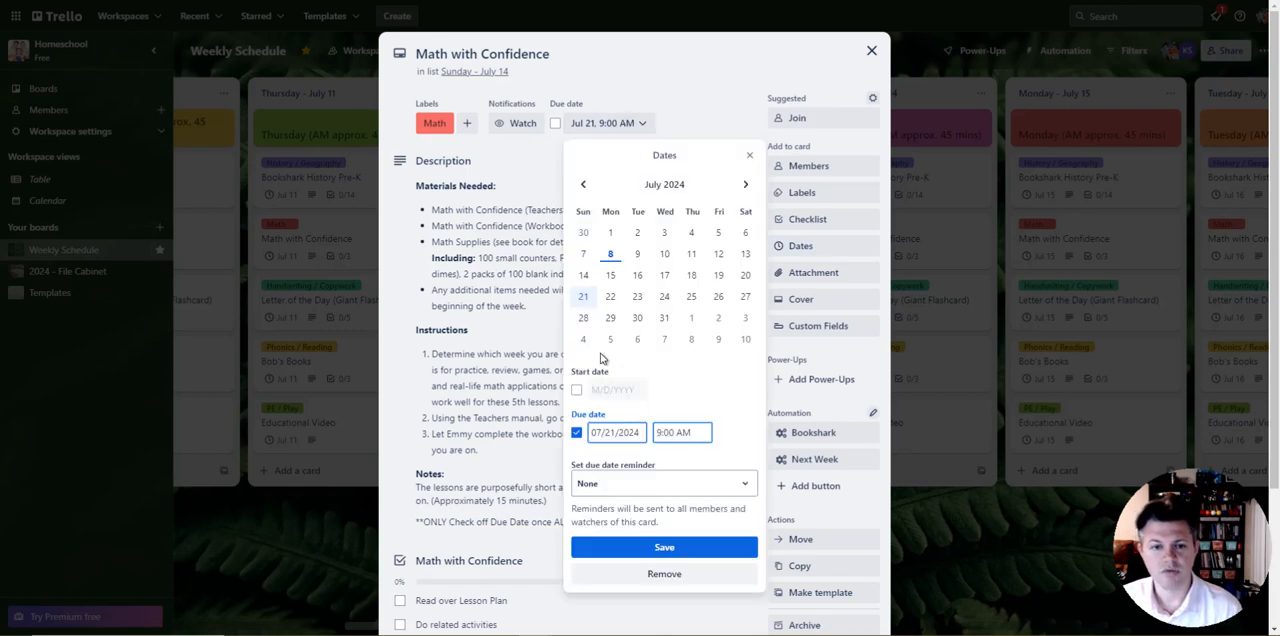
left_click(586, 276)
left_click(677, 552)
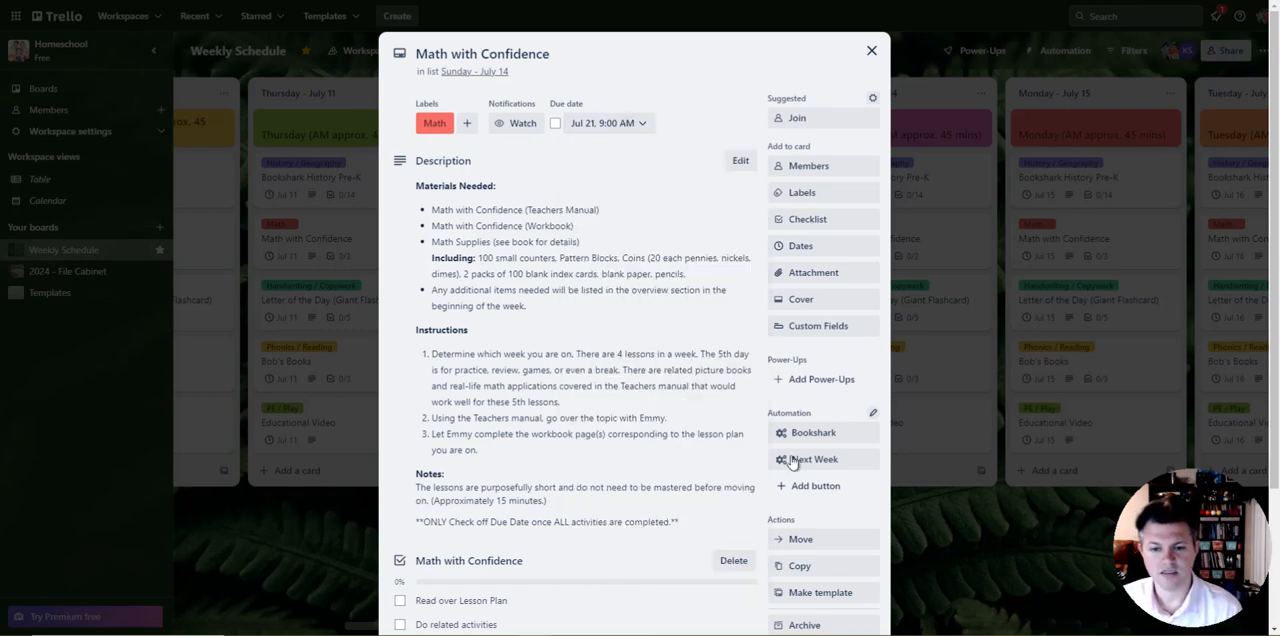
left_click(870, 54)
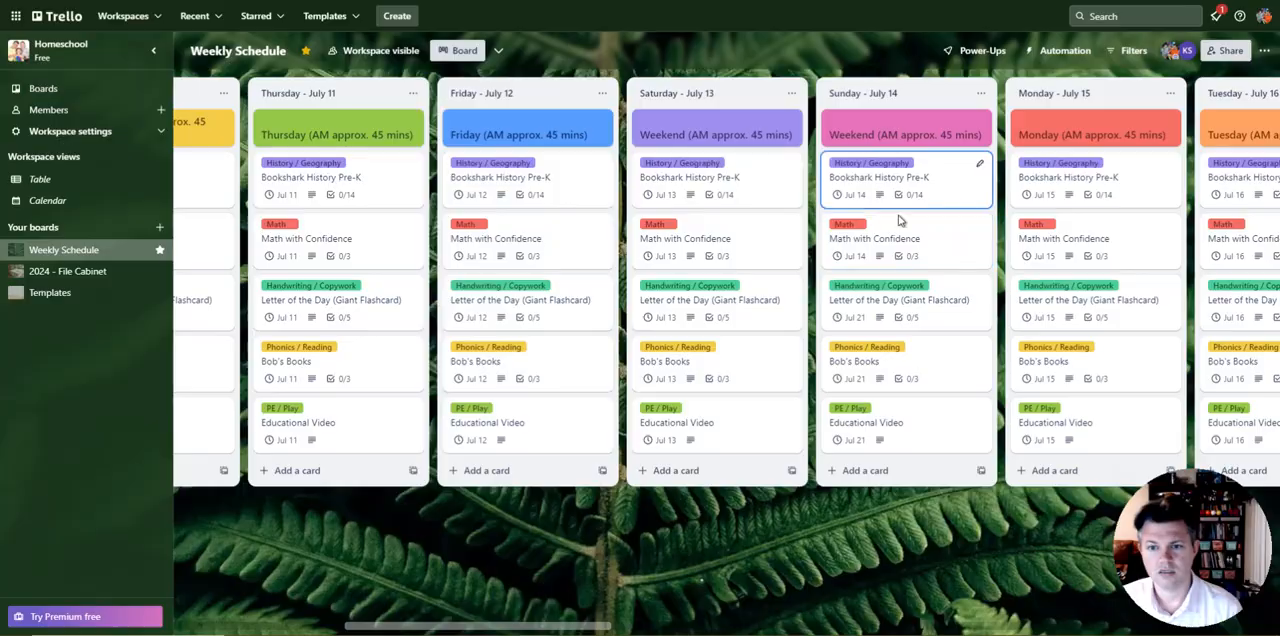
Step: Set the due date of the Letter of the Day (Giant Flashcard) card in the Sunday - July 14 list to July 14, 2024
left_click(946, 316)
left_click(660, 128)
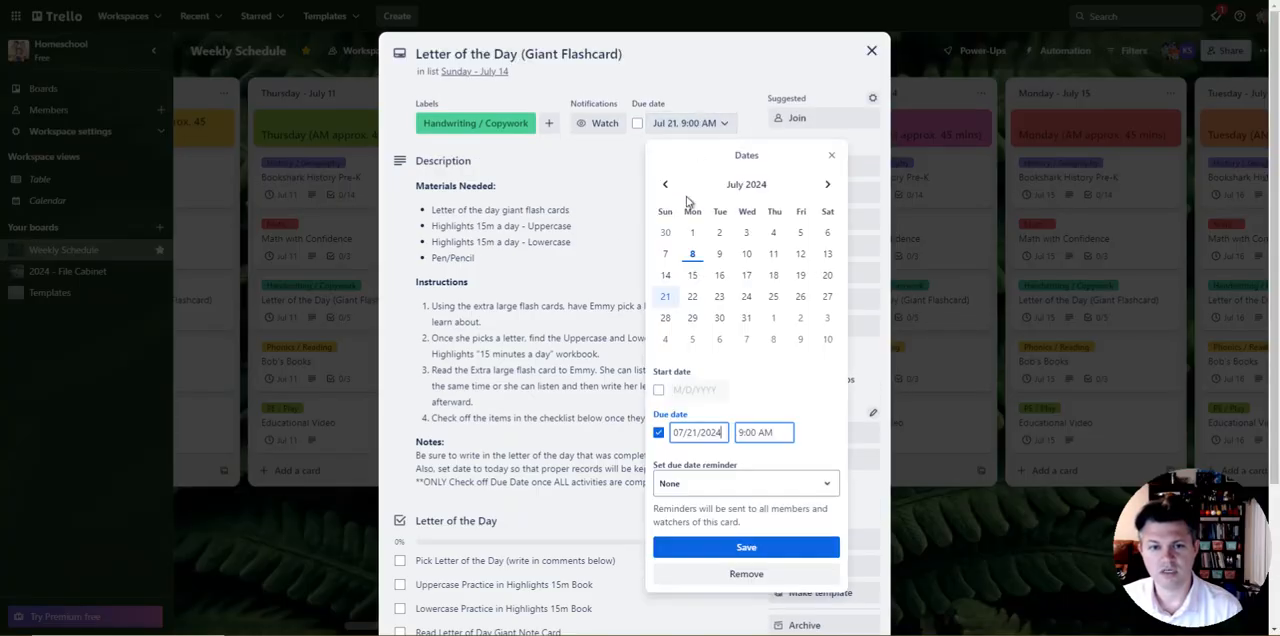
left_click(670, 277)
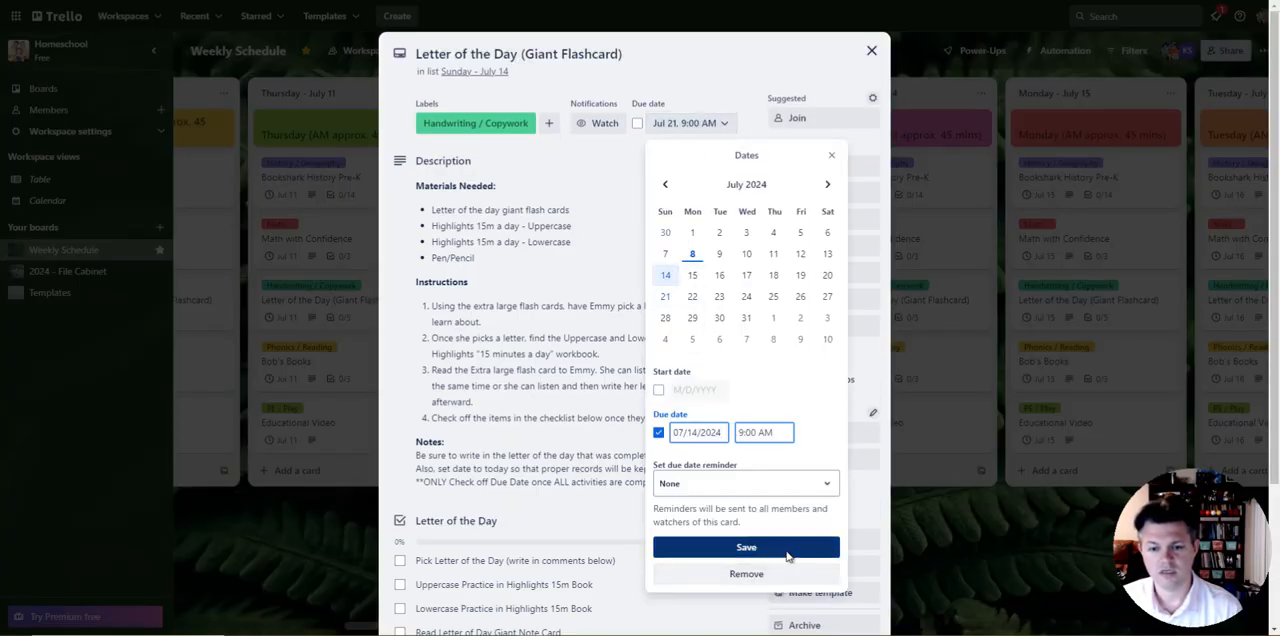
left_click(700, 547)
left_click(921, 365)
Step: Set the due date of the Bob's Books card in the Sunday - July 14 list to July 14, 2024
left_click(921, 365)
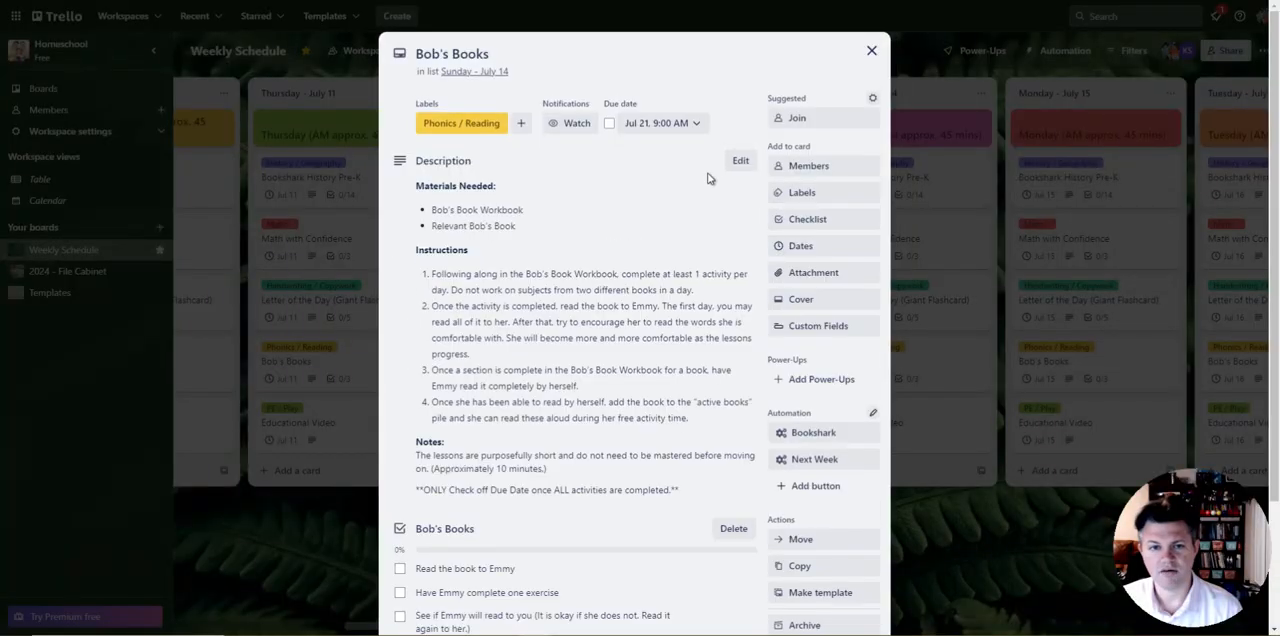
left_click(660, 123)
left_click(638, 277)
left_click(737, 550)
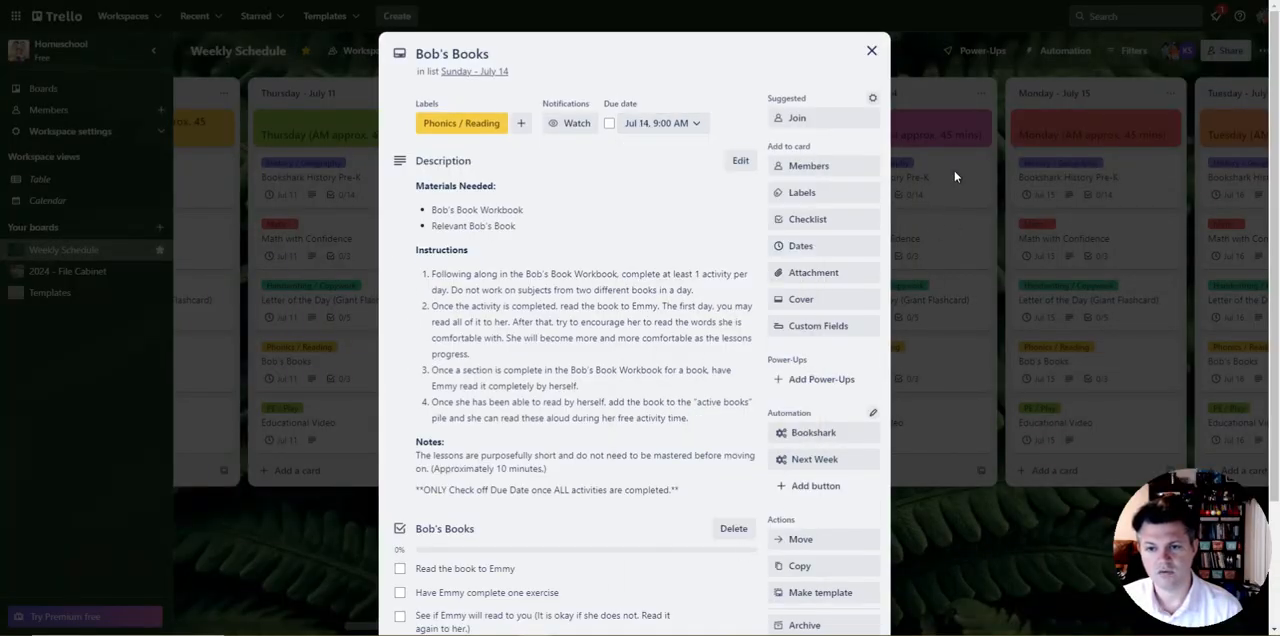
left_click(951, 372)
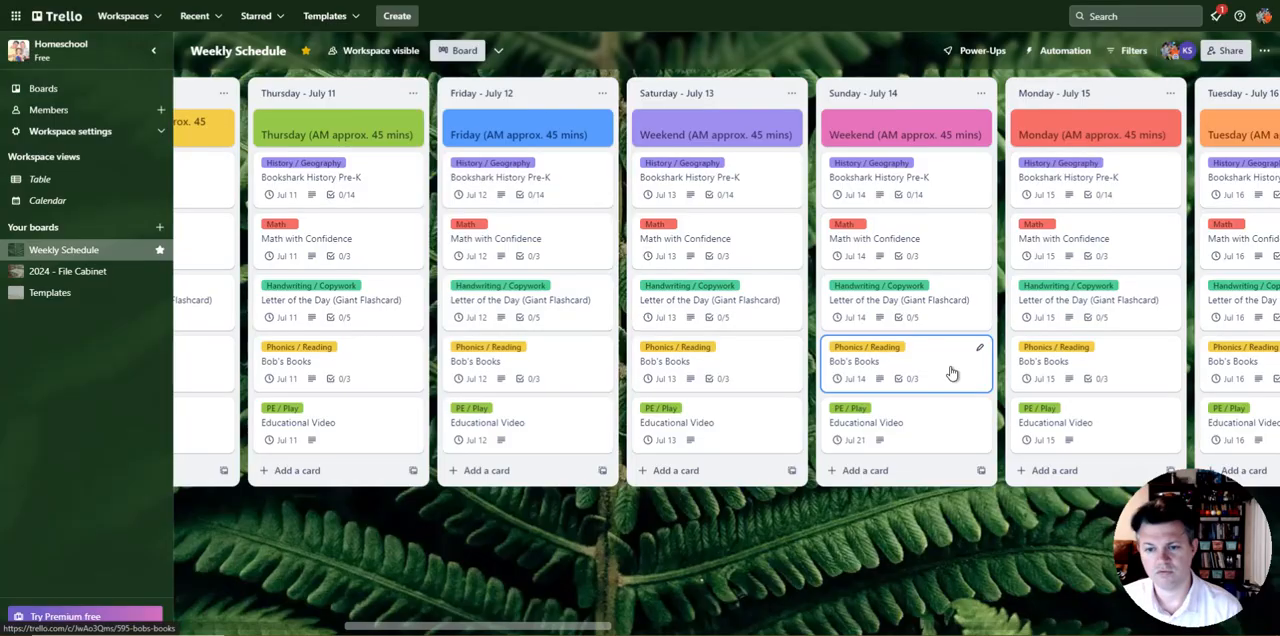
Step: Set the due date of the Educational Video card in the Sunday - July 14 list to July 14, 2024
left_click(968, 408)
left_click(614, 124)
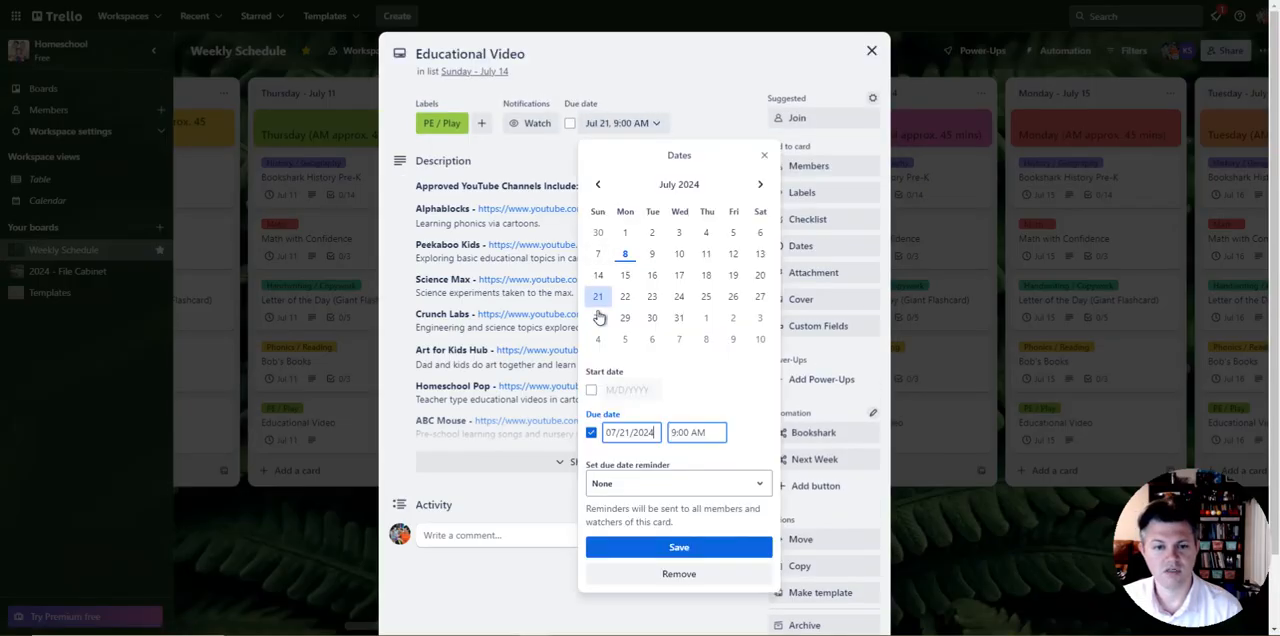
left_click(694, 545)
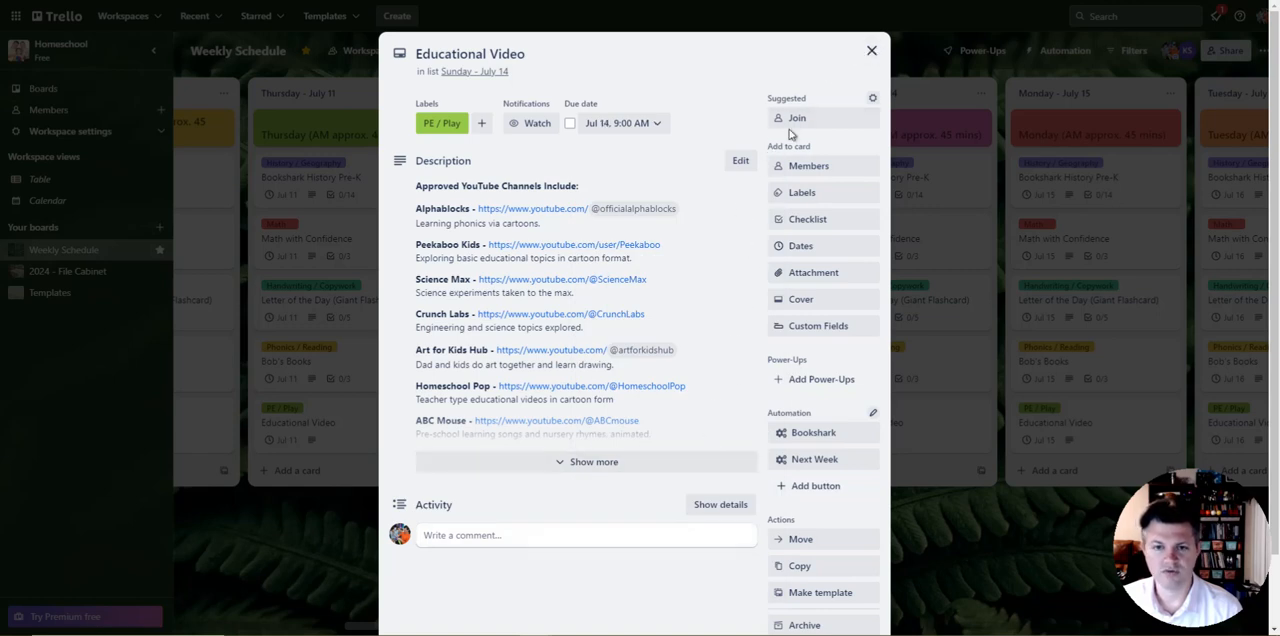
left_click(871, 51)
Step: Review the descriptions and checklists of the Bookshark History Pre-K and Math with Confidence cards in the Tuesday - July 9 list
scroll(1093, 467, "left", 5)
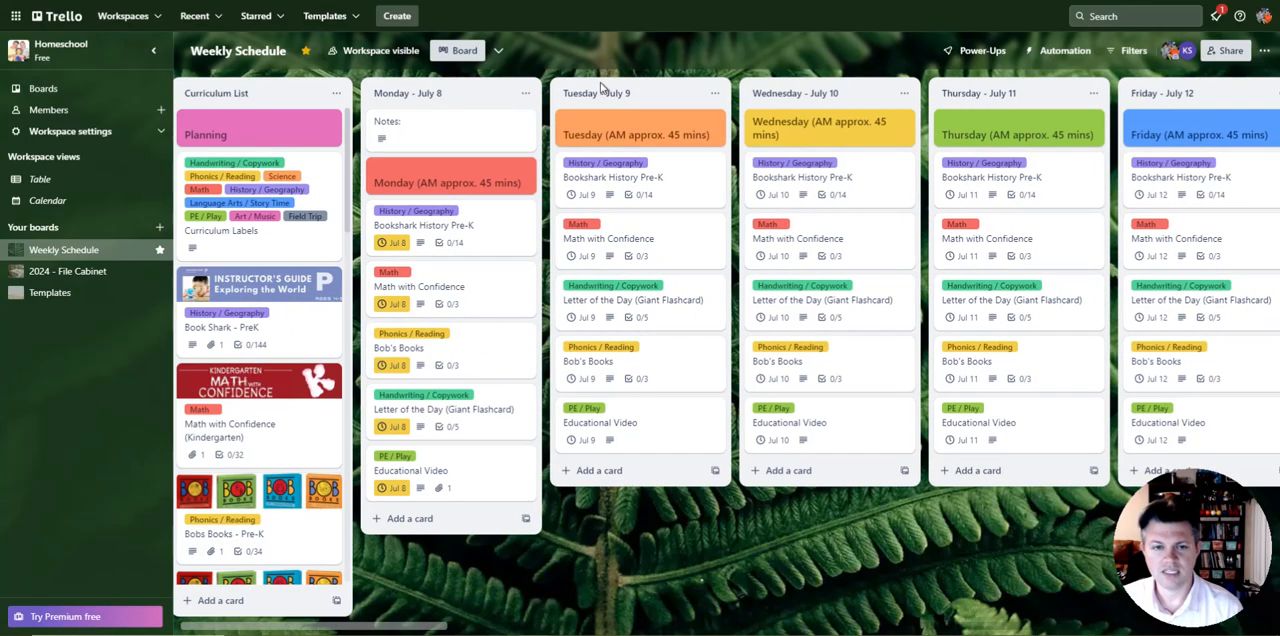
left_click(660, 185)
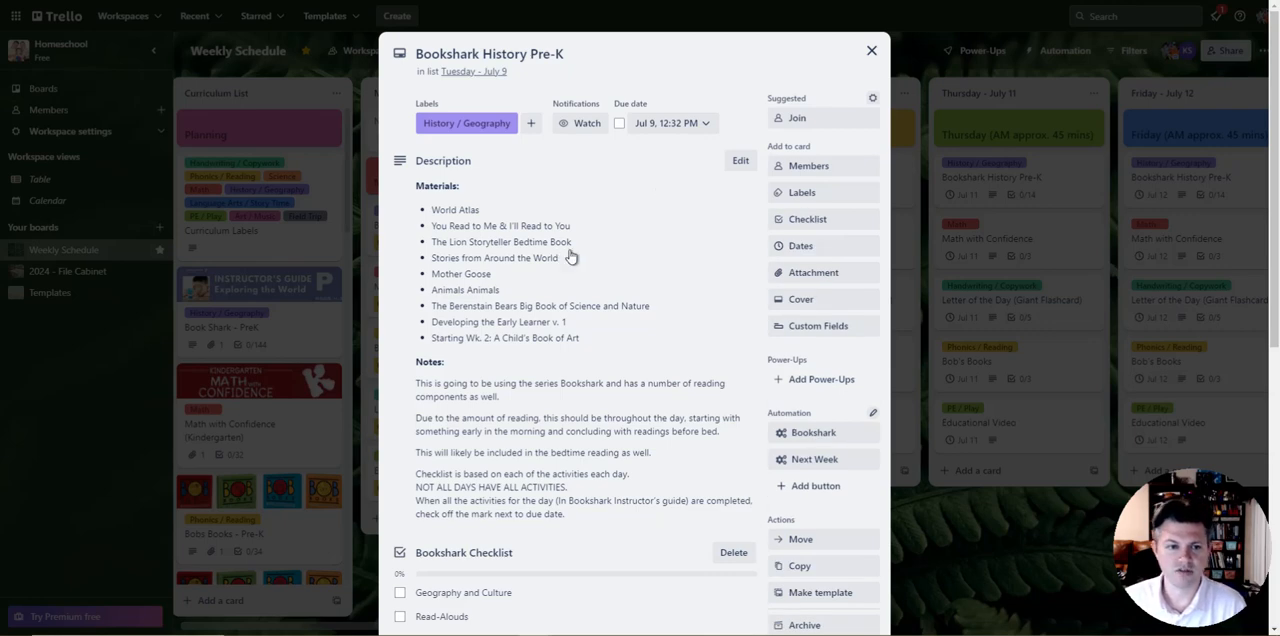
scroll(484, 249, "down", 5)
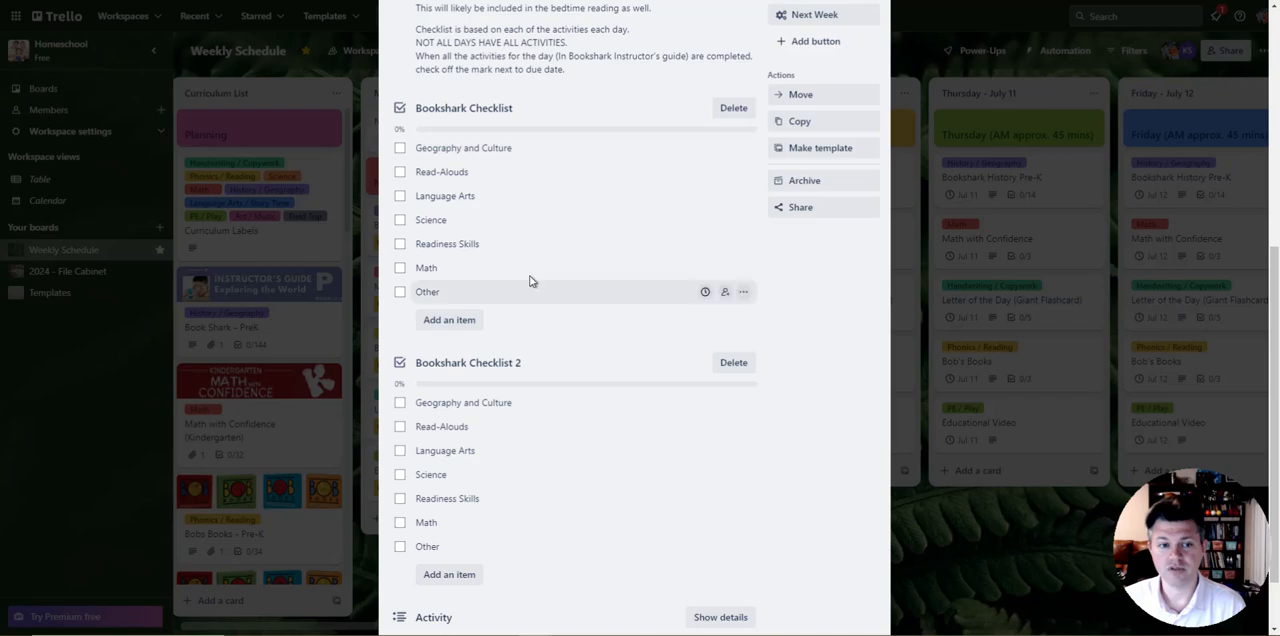
left_click(957, 603)
left_click(690, 255)
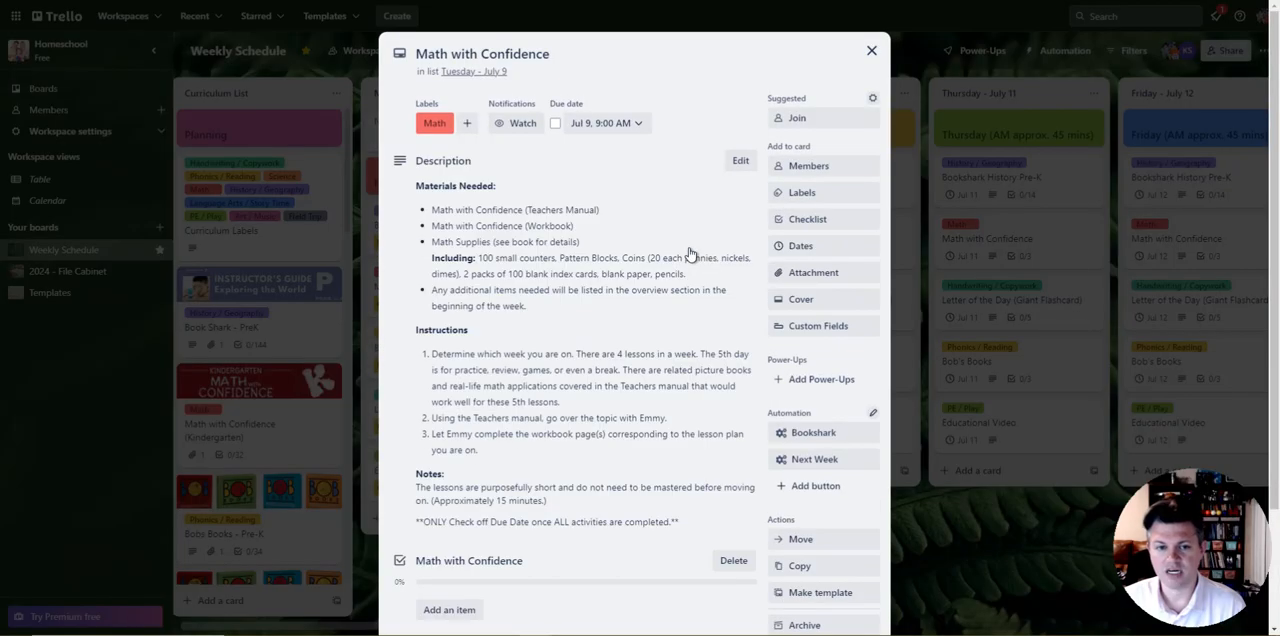
scroll(530, 320, "down", 3)
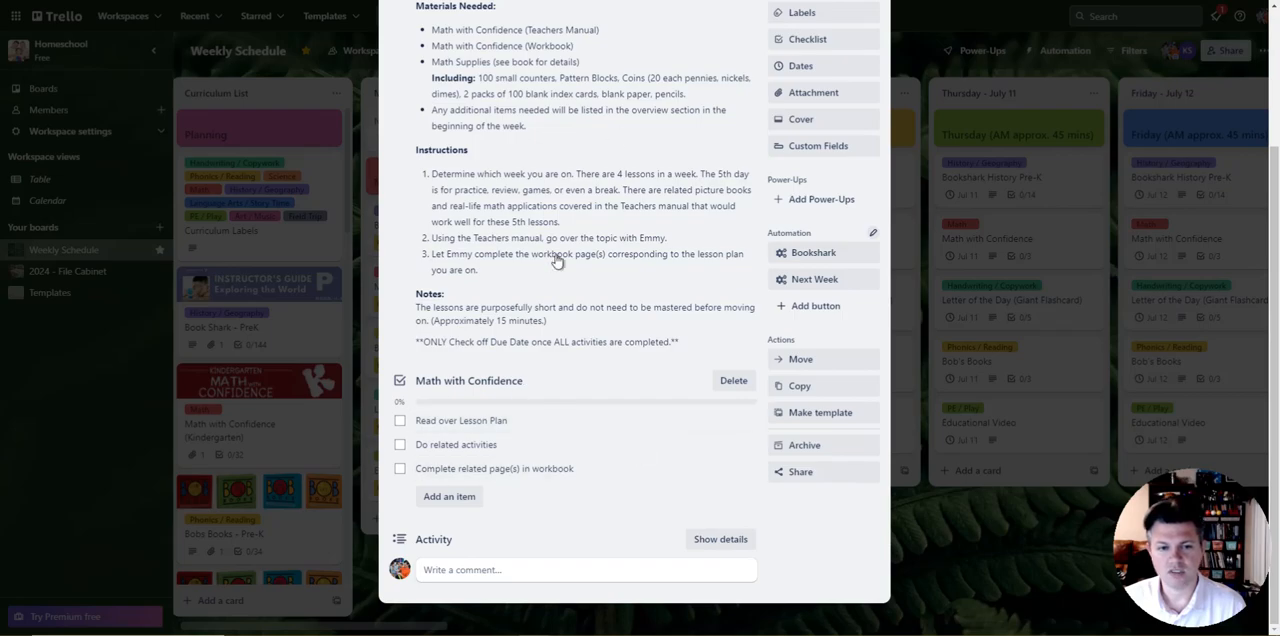
scroll(462, 334, "up", 2)
left_click(980, 549)
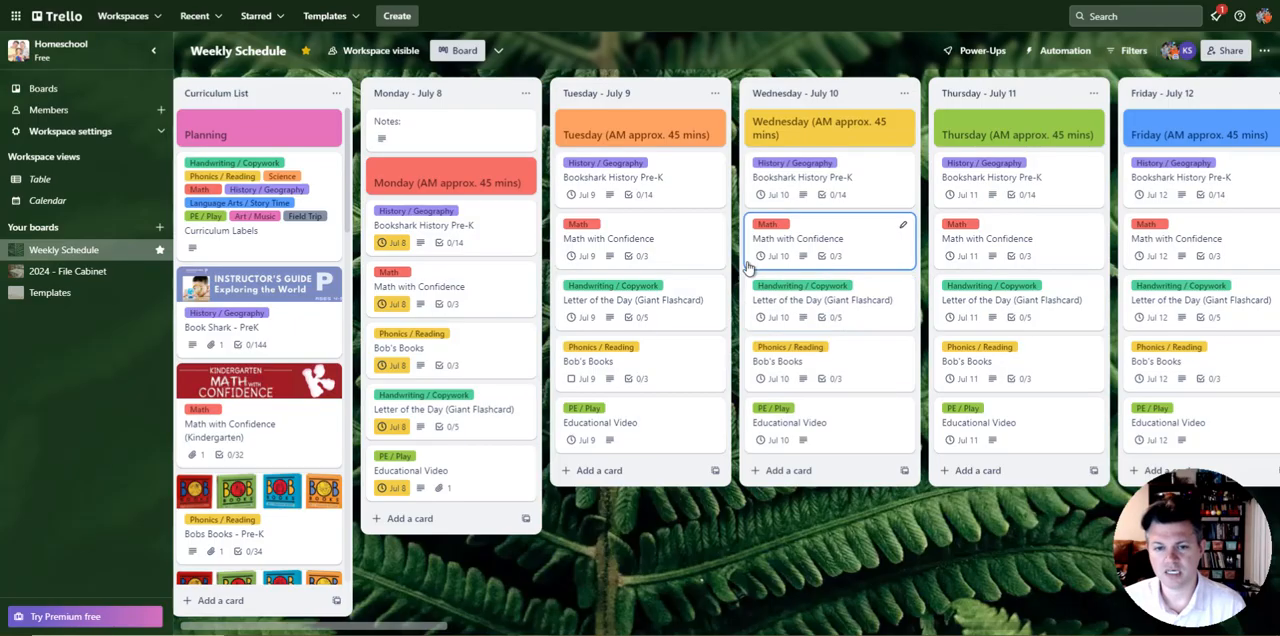
Step: Review the instructions and checklists of the Letter of the Day (Giant Flashcard) and Bob's Books cards in the Tuesday - July 9 list
left_click(654, 305)
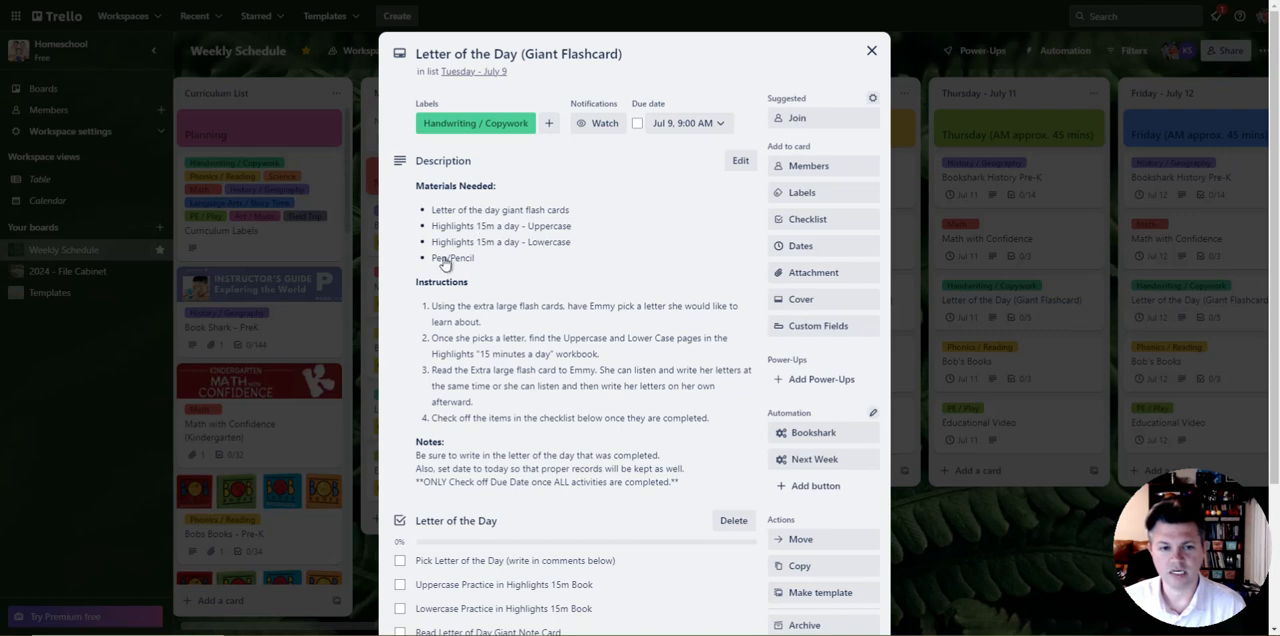
scroll(445, 263, "down", 2)
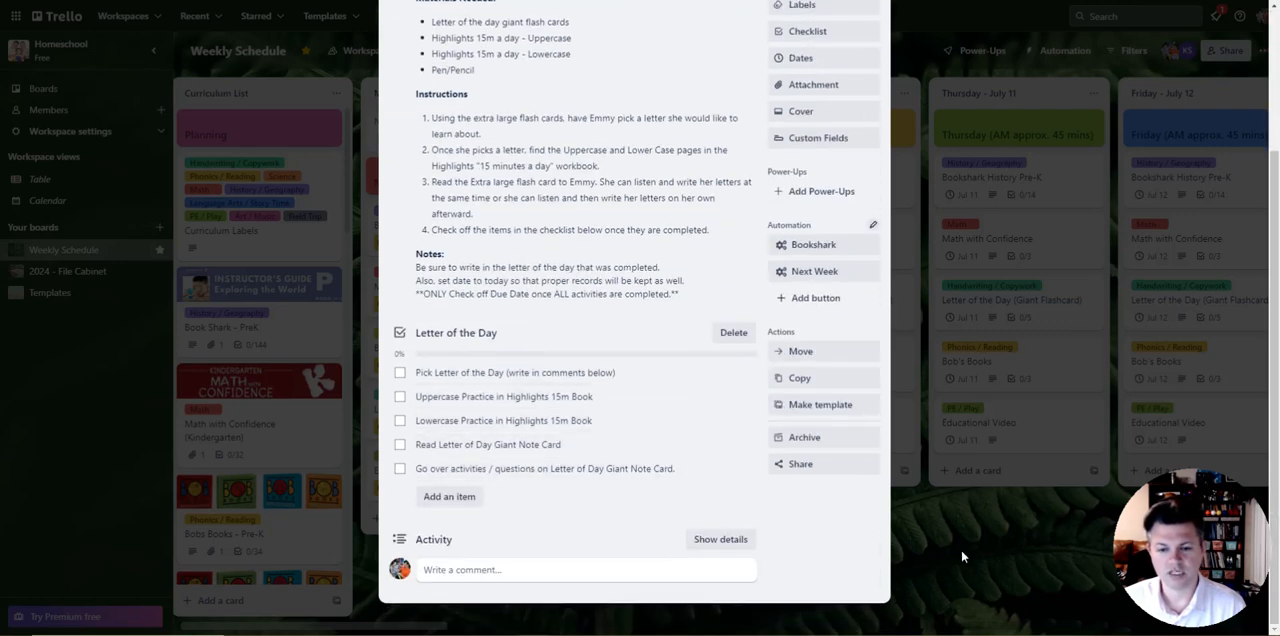
left_click(961, 552)
left_click(660, 362)
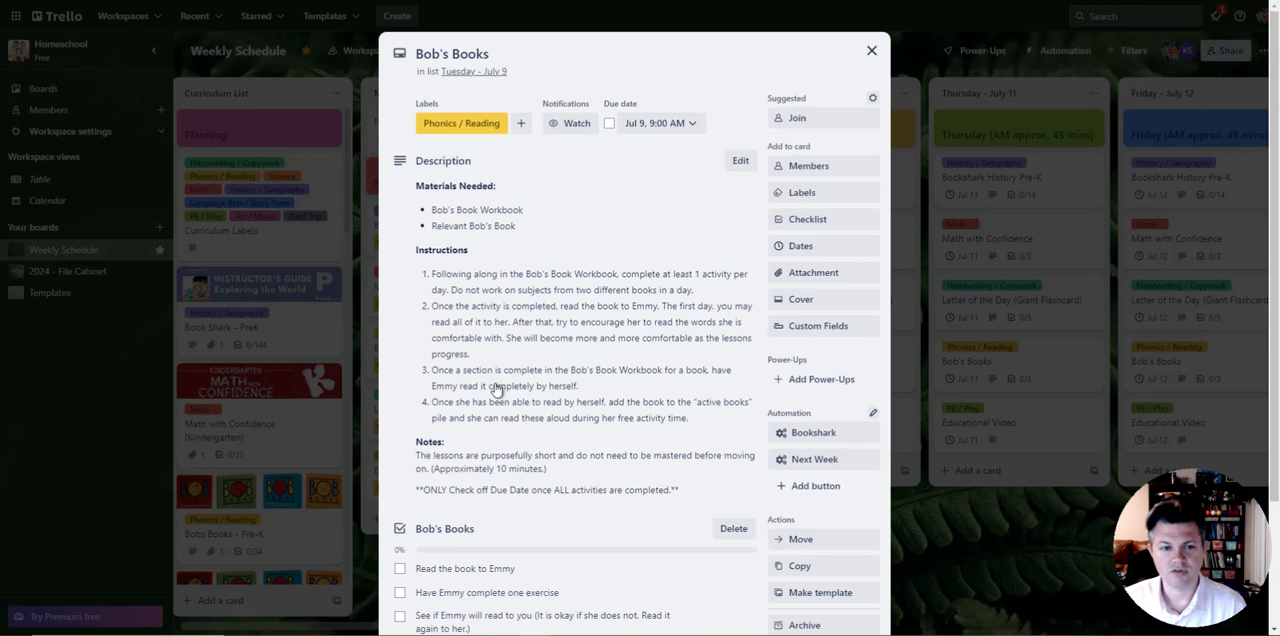
scroll(574, 355, "down", 2)
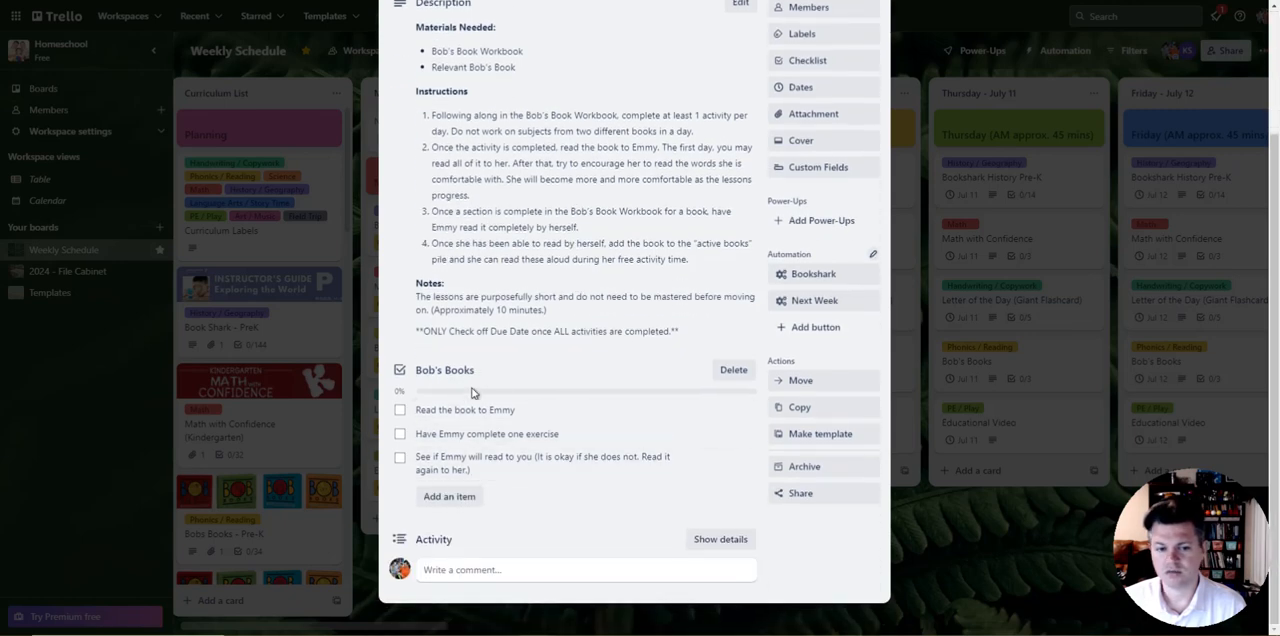
left_click(980, 553)
Step: Expand and review the full list of approved YouTube channels in the Tuesday - July 9 Educational Video card
left_click(667, 437)
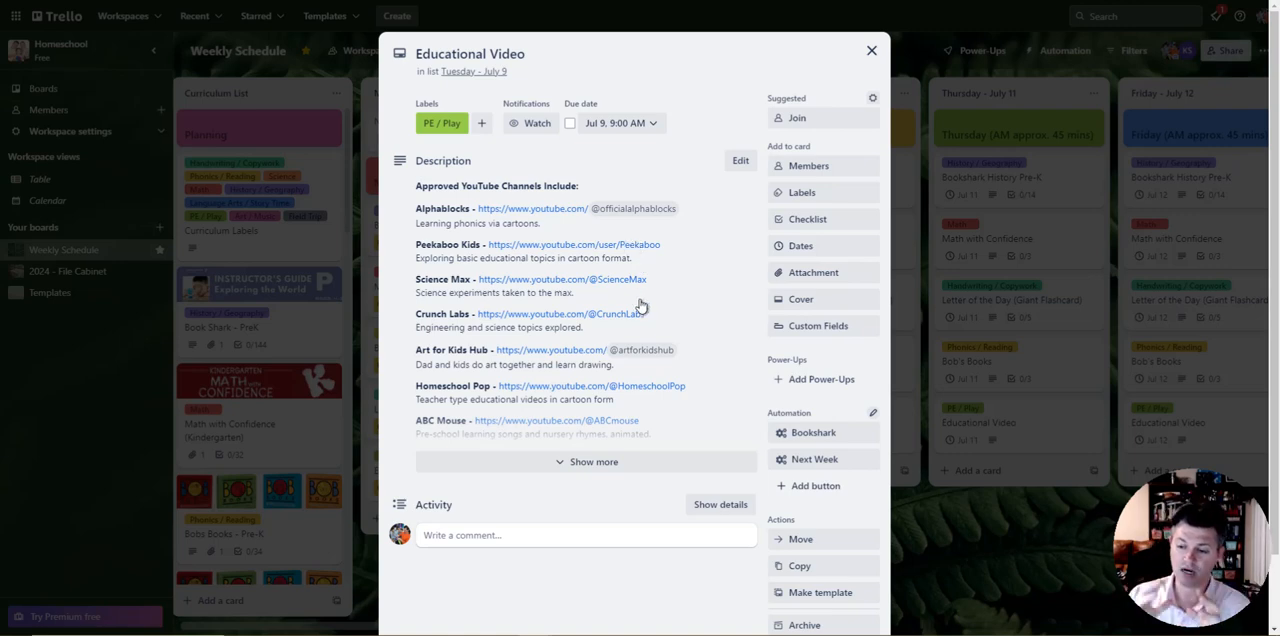
left_click(600, 461)
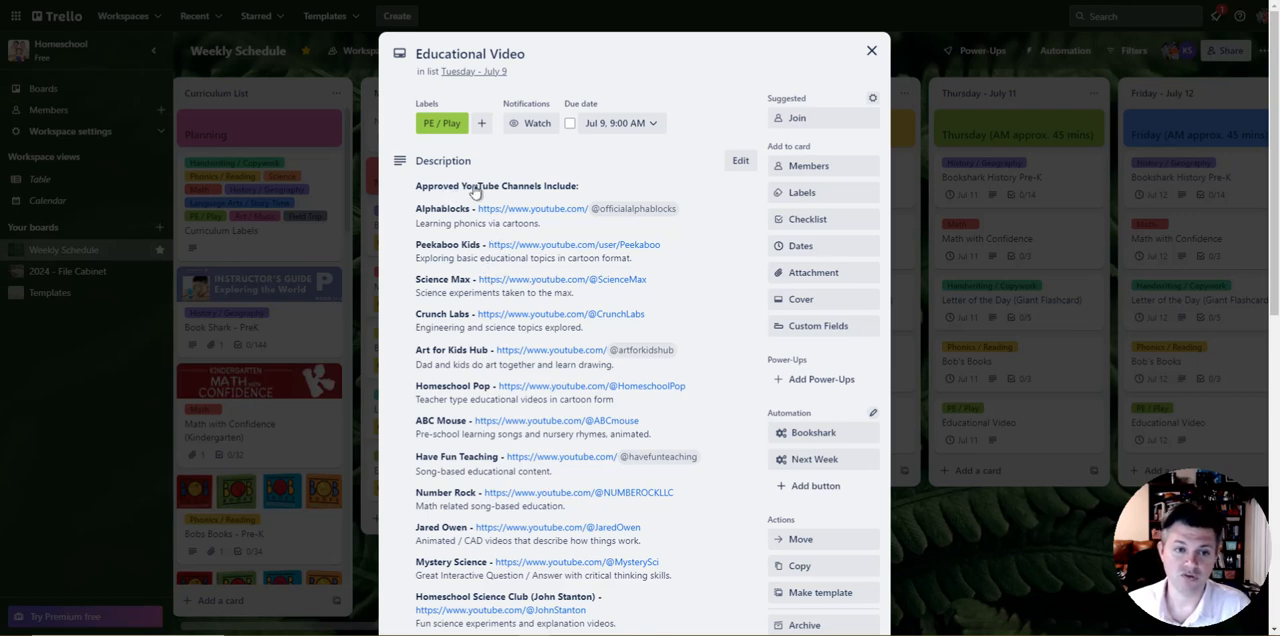
scroll(476, 192, "down", 6)
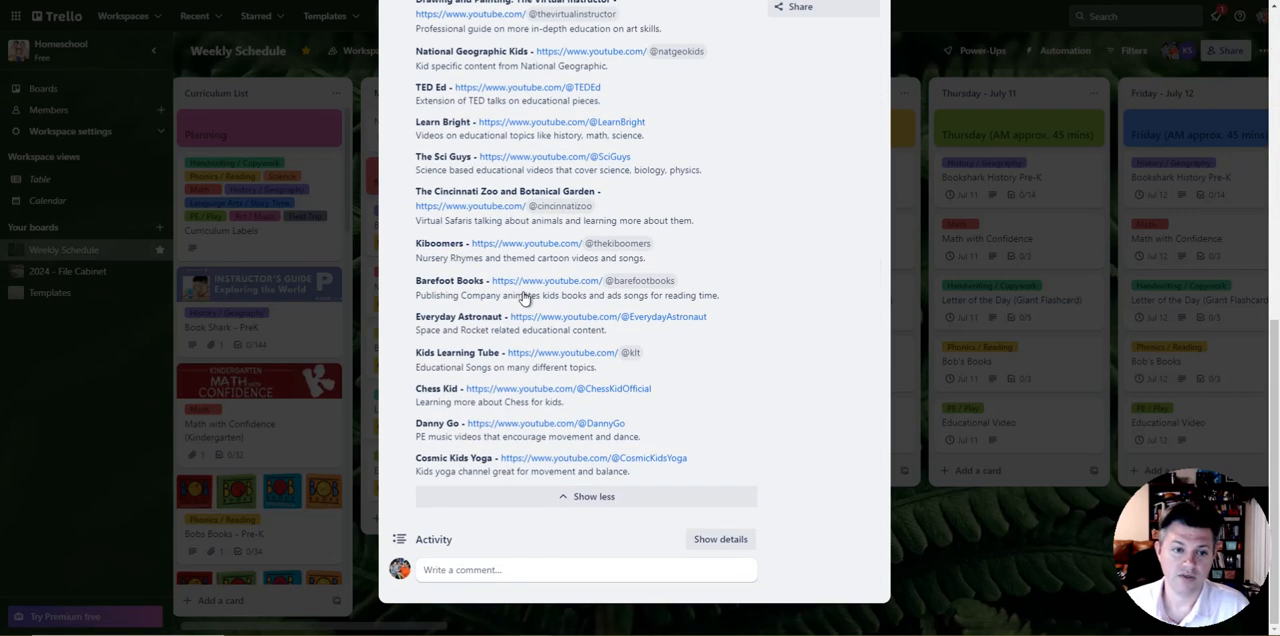
left_click(955, 520)
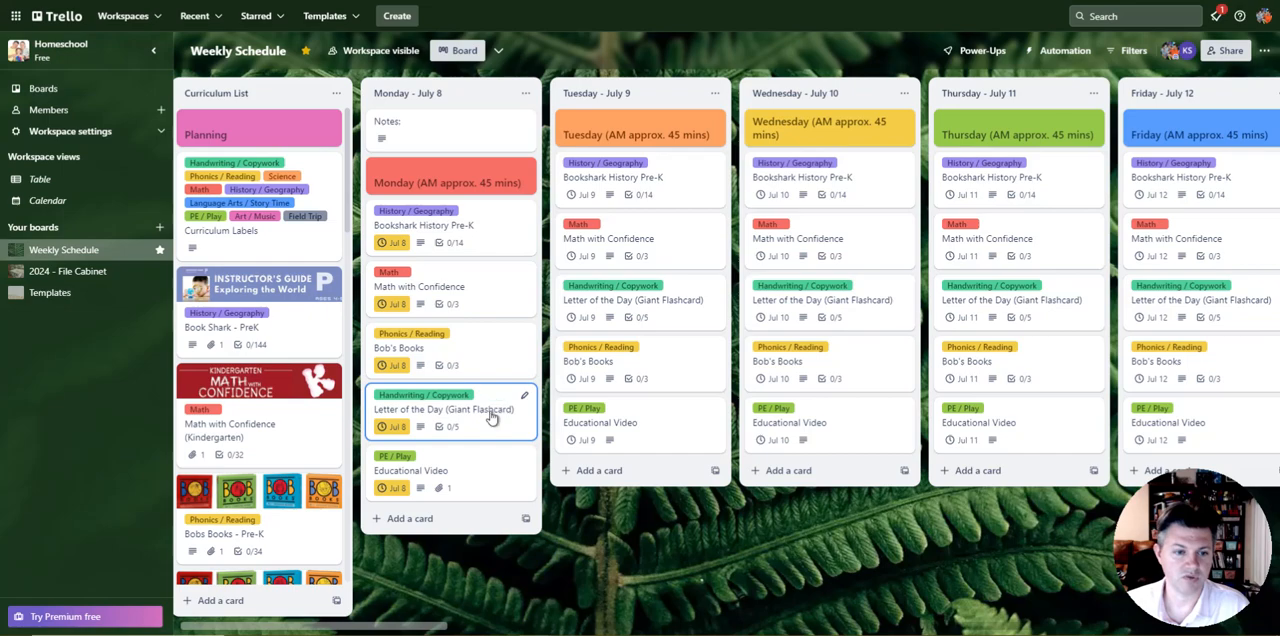
Step: Review the Letter of the Day (Giant Flashcard) and Educational Video cards in the Monday - July 8 list, including the video card's activity suggestions and attachment
left_click(443, 418)
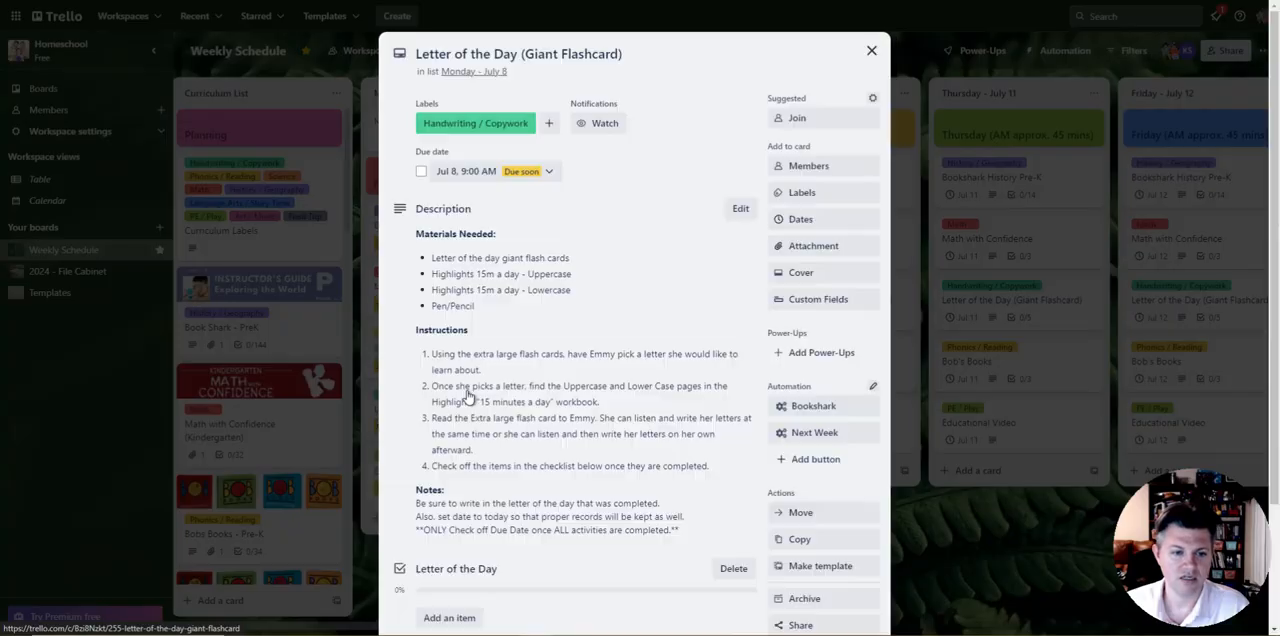
left_click(869, 47)
left_click(523, 457)
left_click(614, 458)
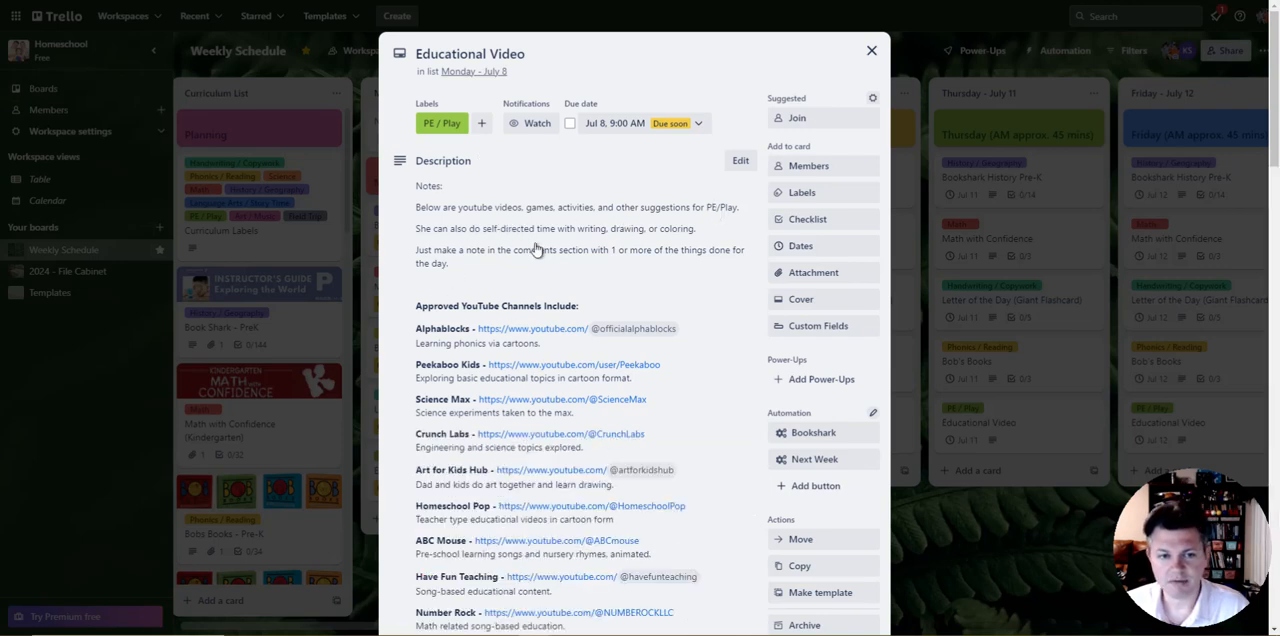
scroll(583, 228, "down", 15)
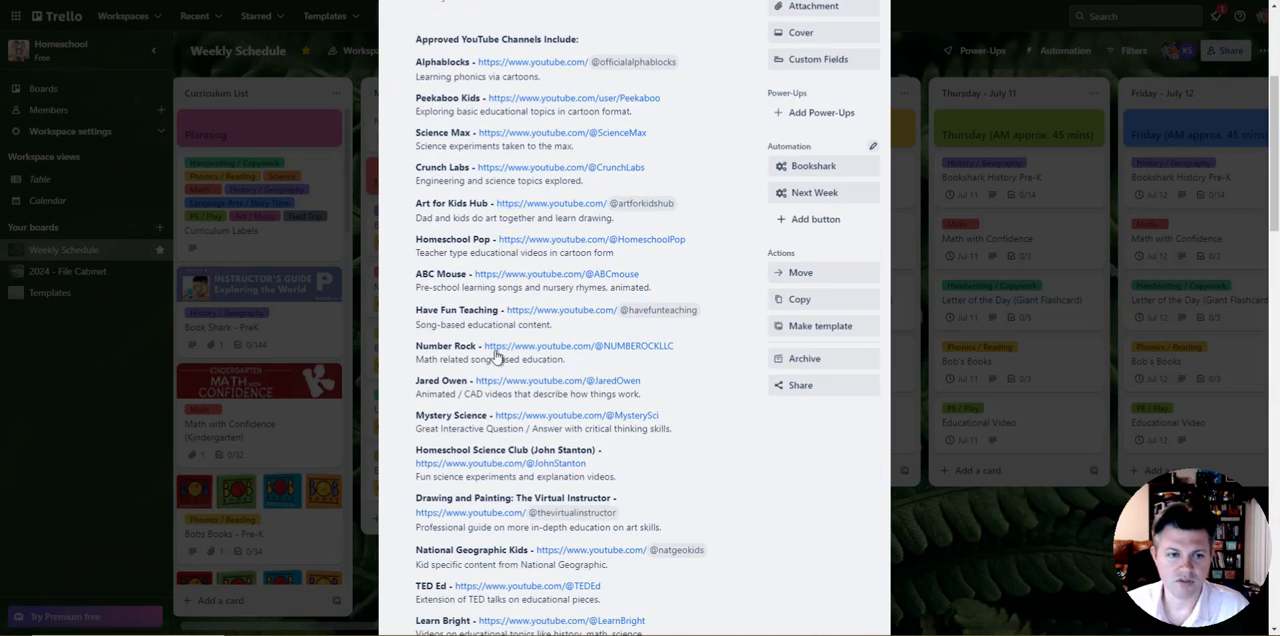
scroll(510, 320, "down", 4)
scroll(527, 208, "up", 3)
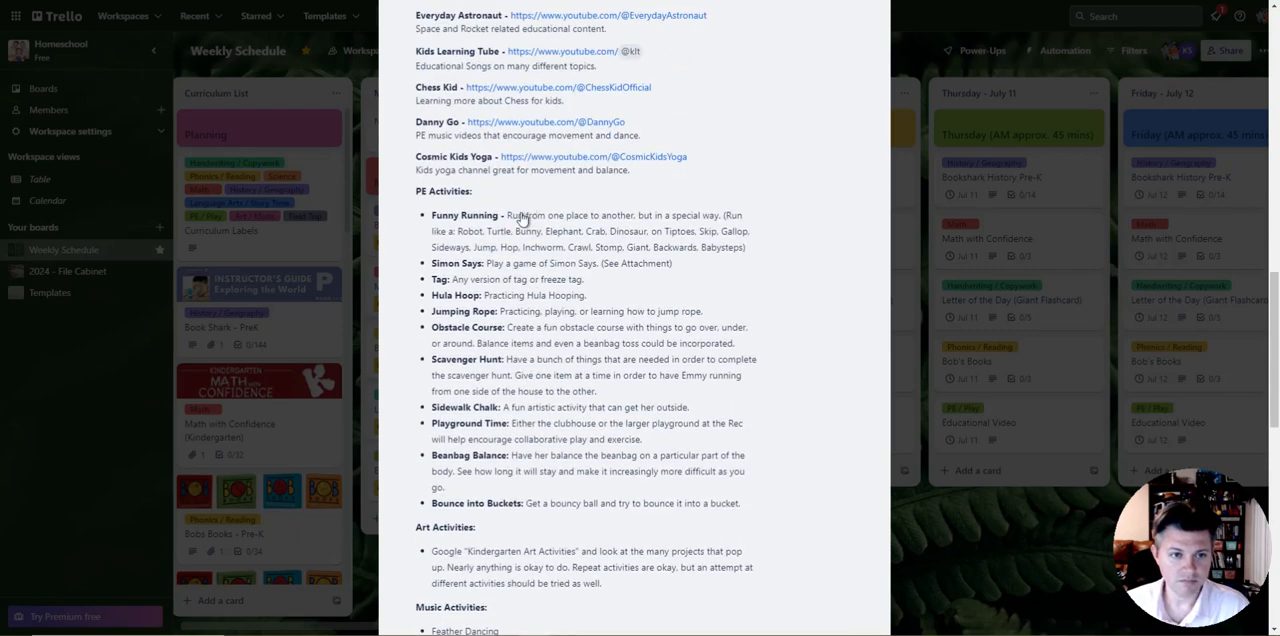
scroll(545, 290, "down", 3)
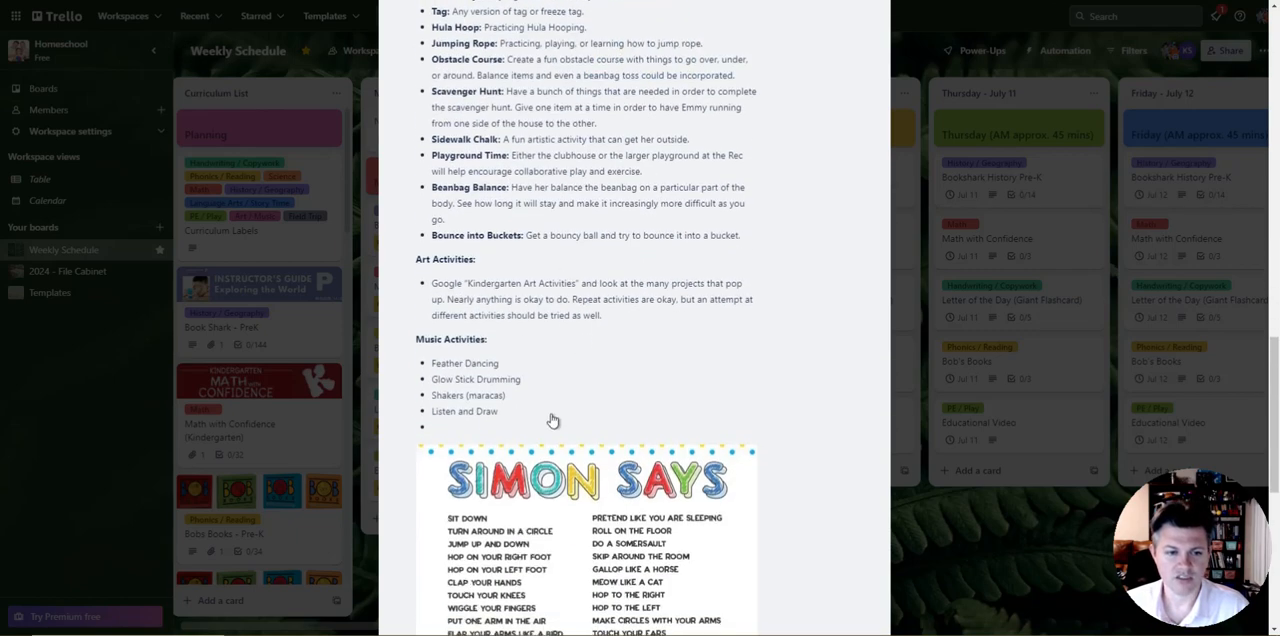
scroll(540, 420, "down", 6)
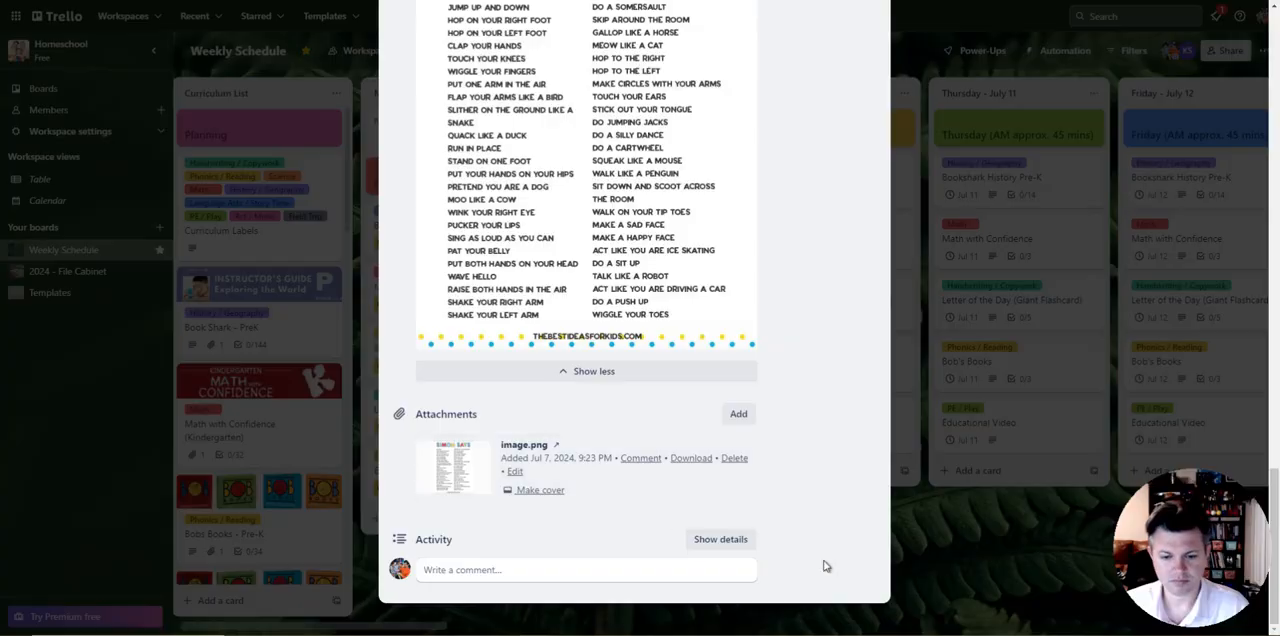
left_click(919, 559)
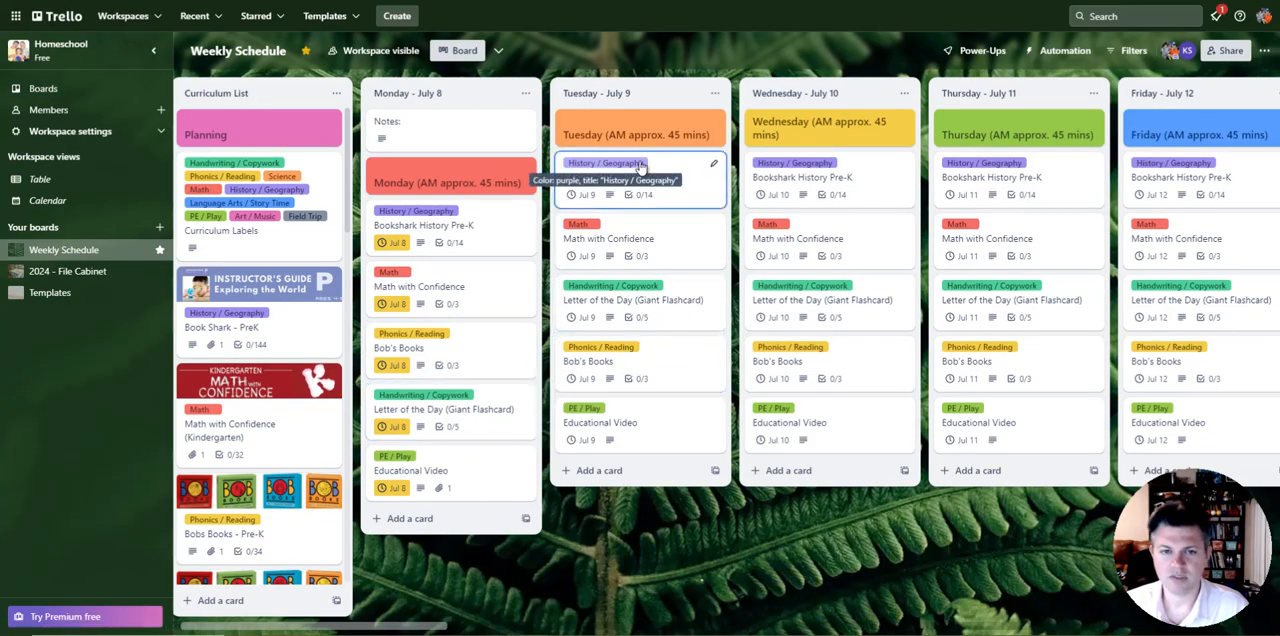
Step: Check the Bookshark History Pre-K card in the Tuesday - July 9 list and look through the upcoming daily lists around the Copy/Paste Lists! reminder
left_click(700, 184)
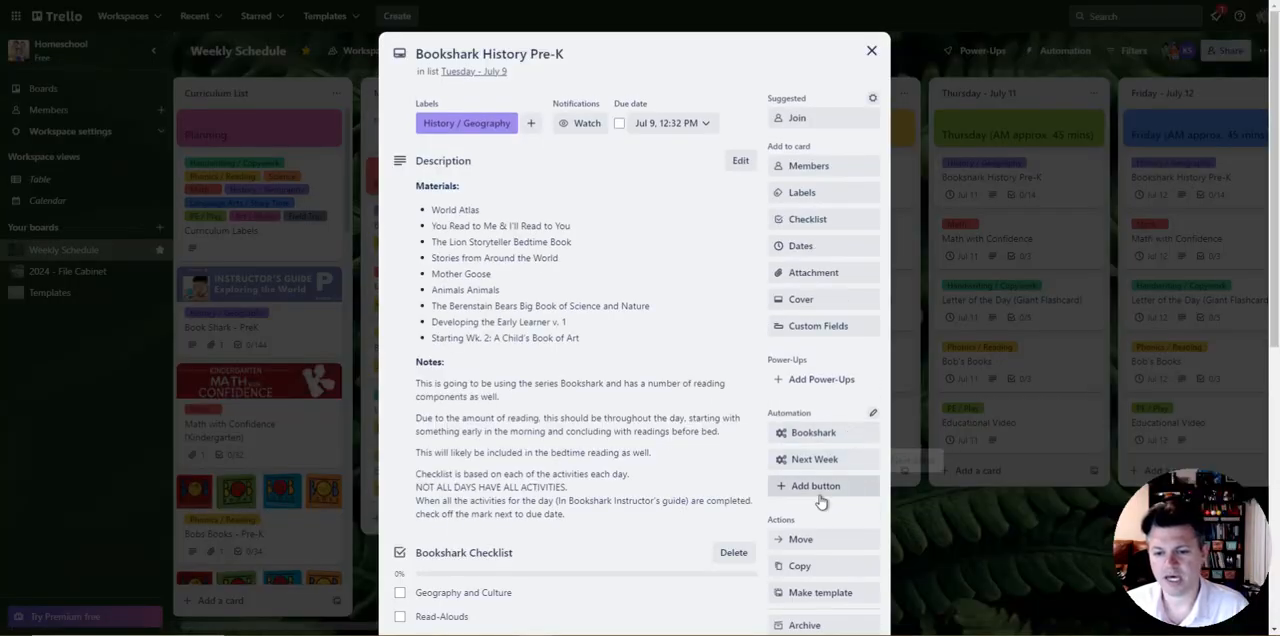
left_click(970, 535)
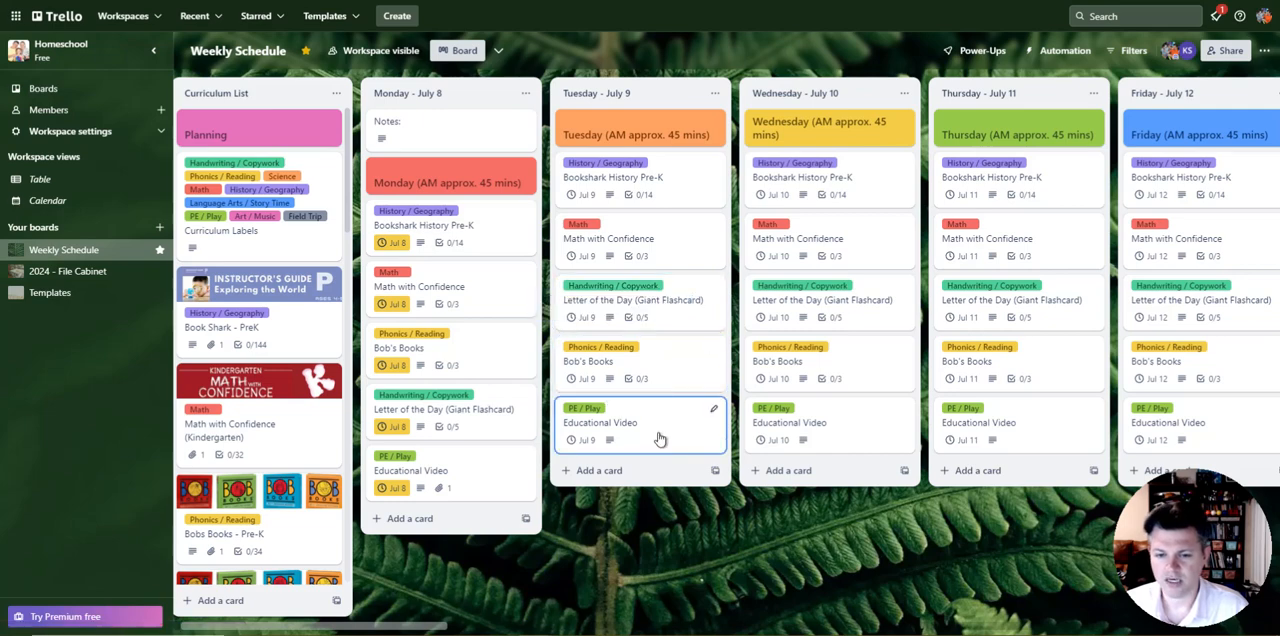
scroll(707, 541, "right", 10)
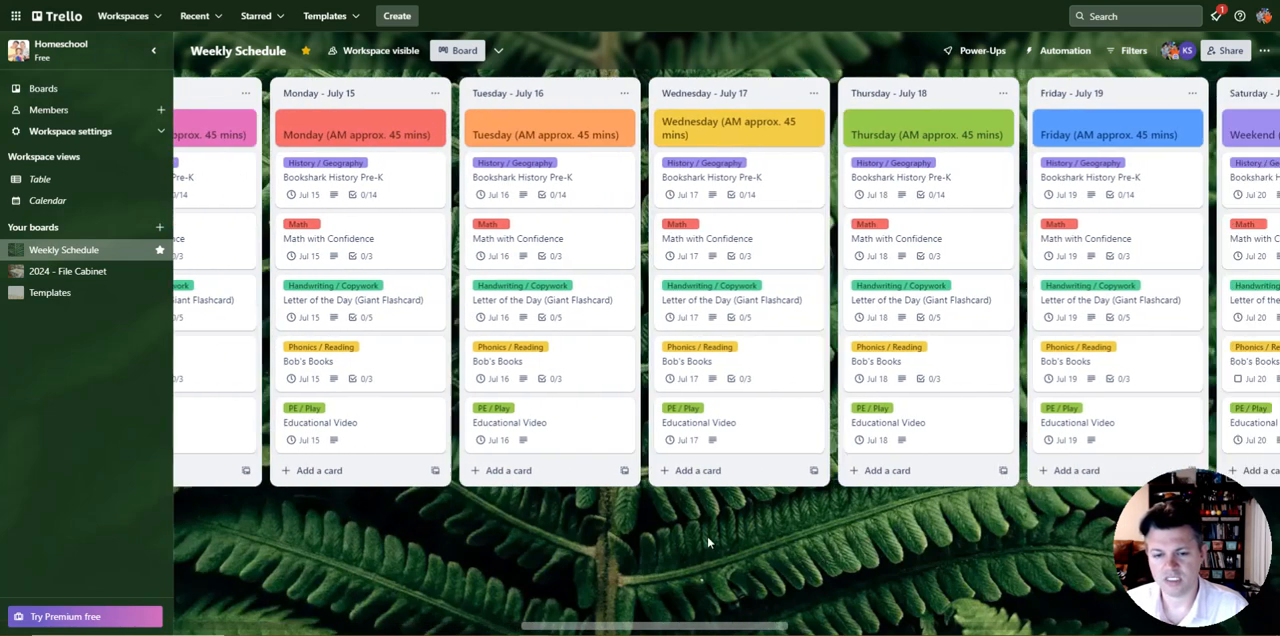
scroll(707, 541, "right", 10)
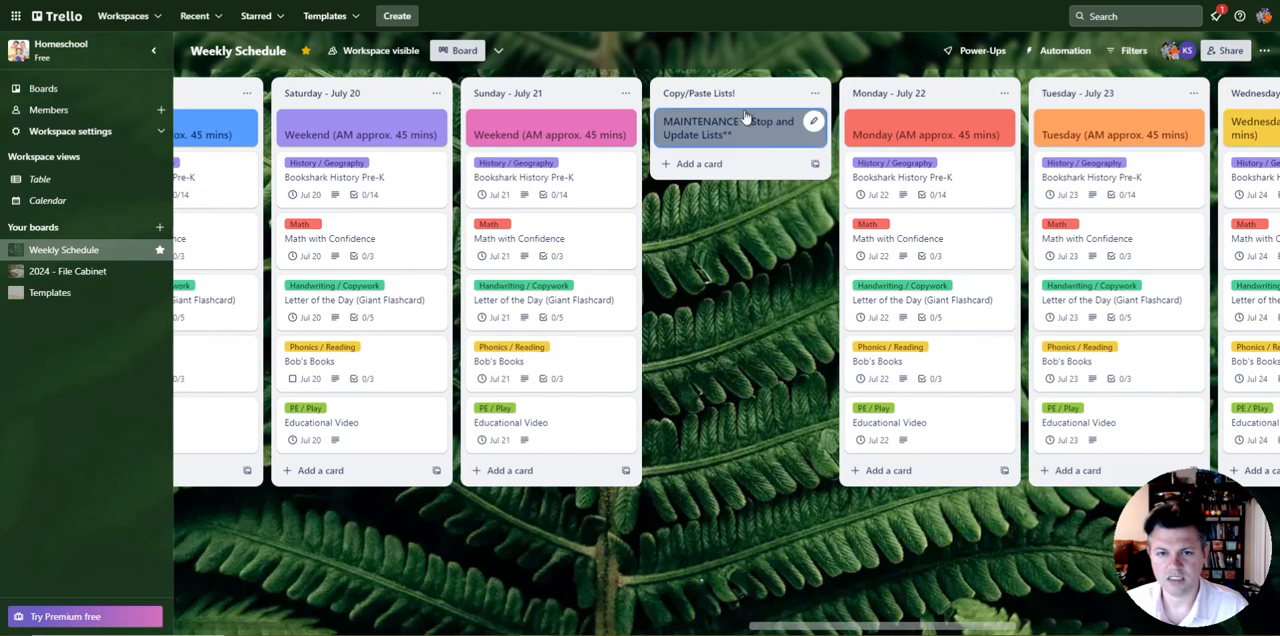
left_click_drag(767, 400, 466, 382)
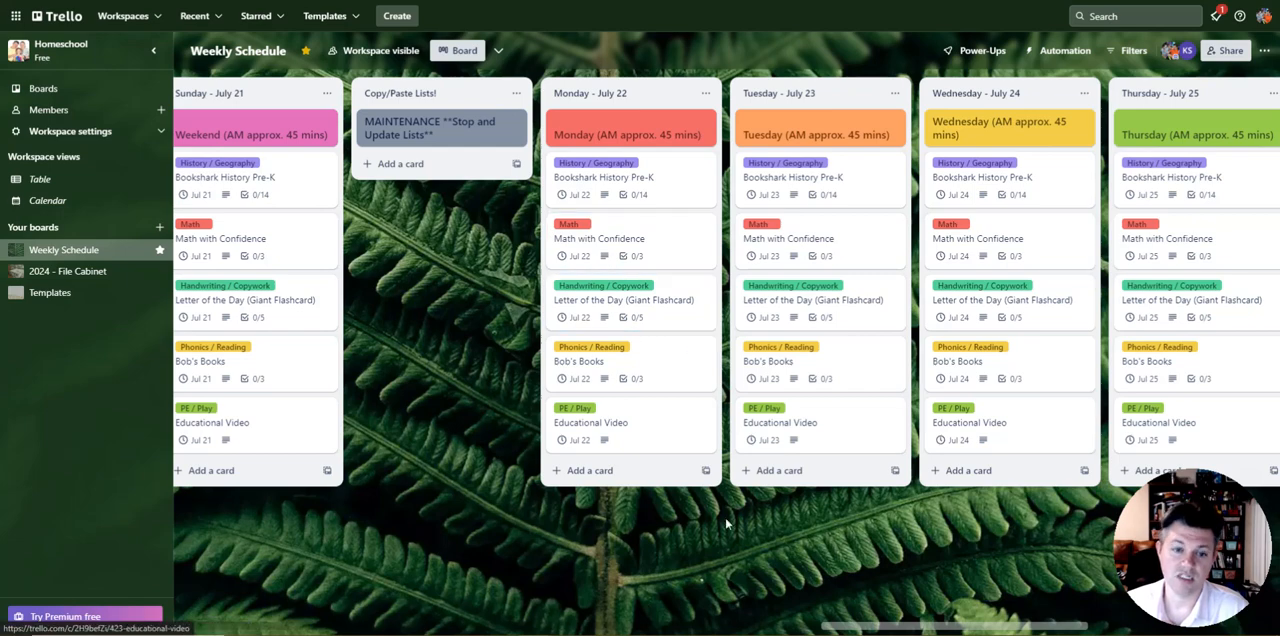
scroll(760, 515, "right", 6)
left_click_drag(833, 508, 699, 496)
scroll(699, 500, "left", 6)
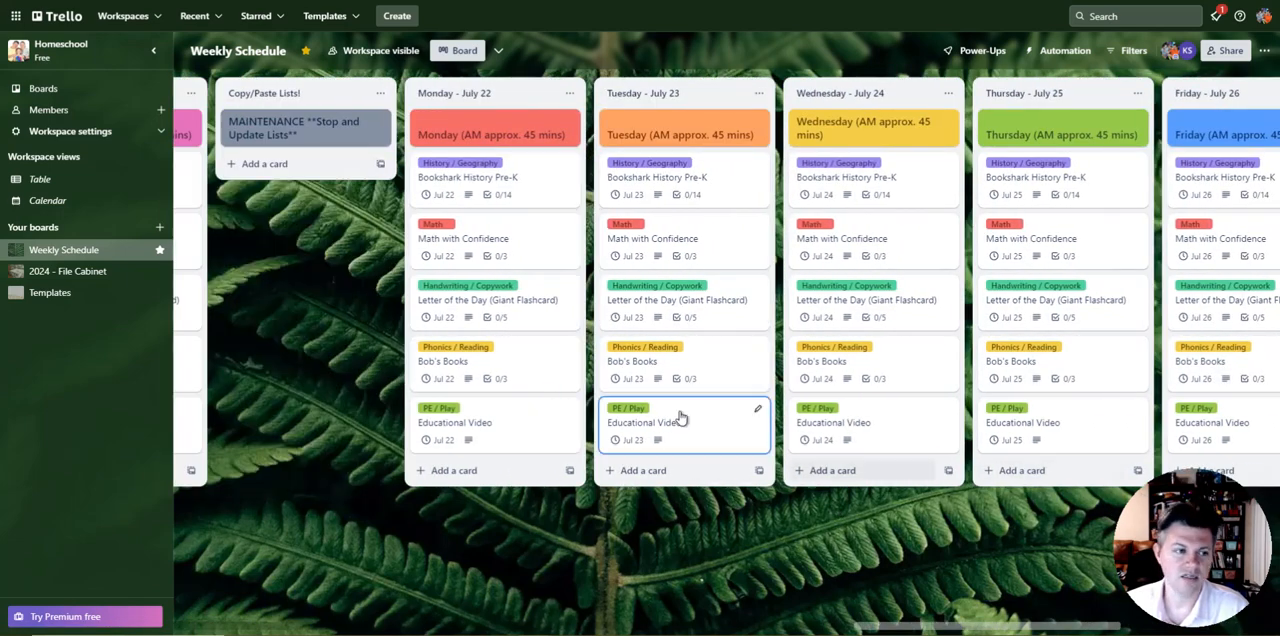
scroll(340, 350, "left", 5)
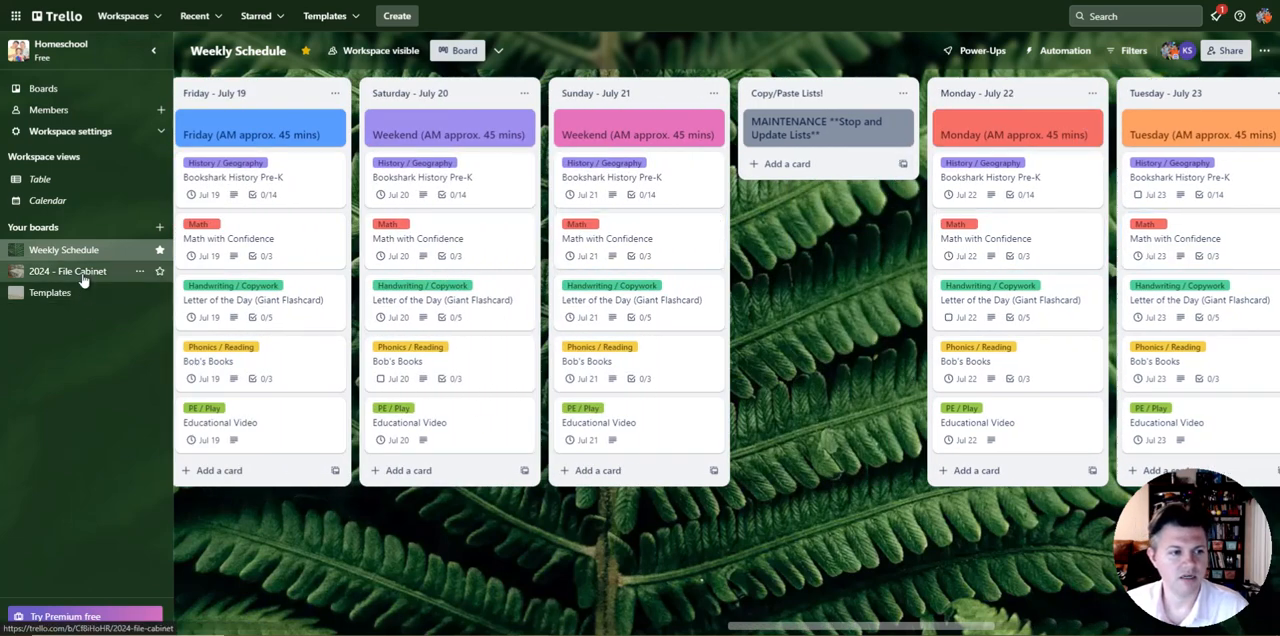
Step: Open the Templates board and move the Game / Activity card above Drawing / Self-Directed Time in the remove list
left_click(68, 306)
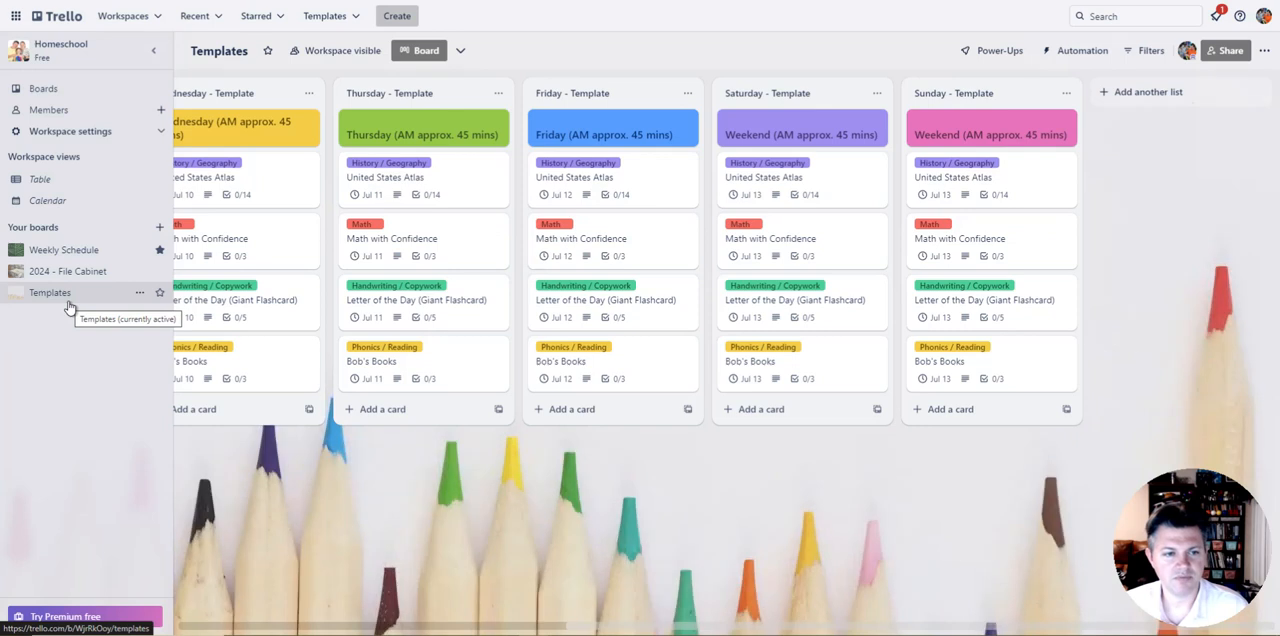
scroll(847, 522, "left", 5)
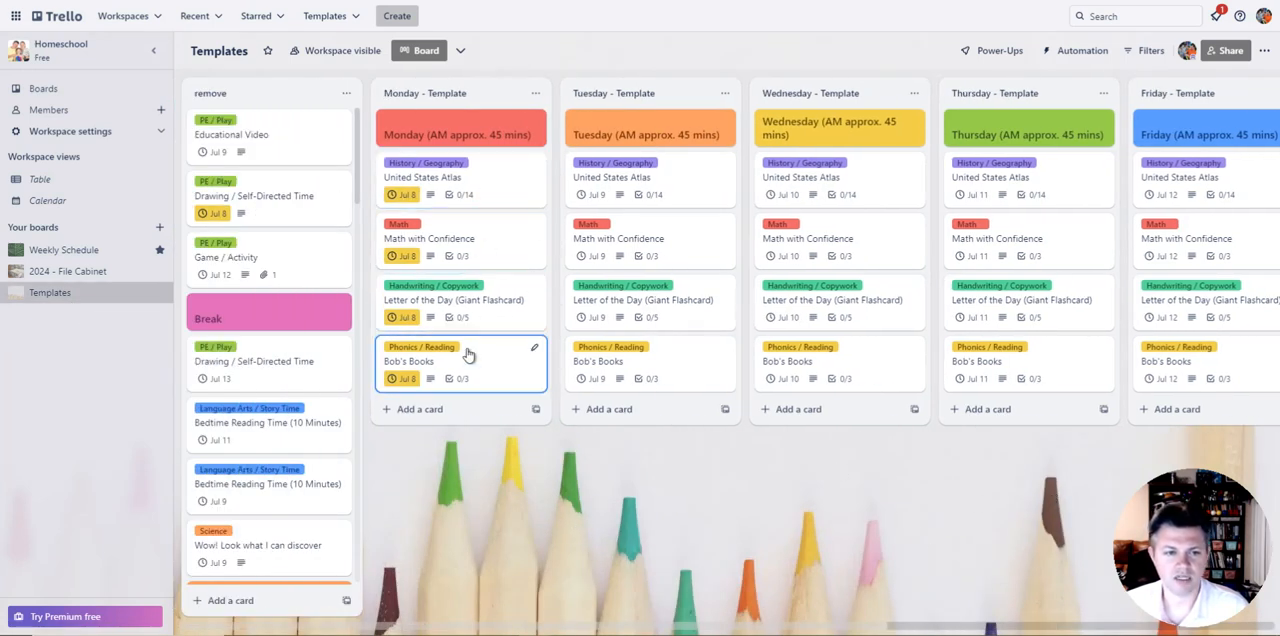
left_click_drag(286, 250, 280, 218)
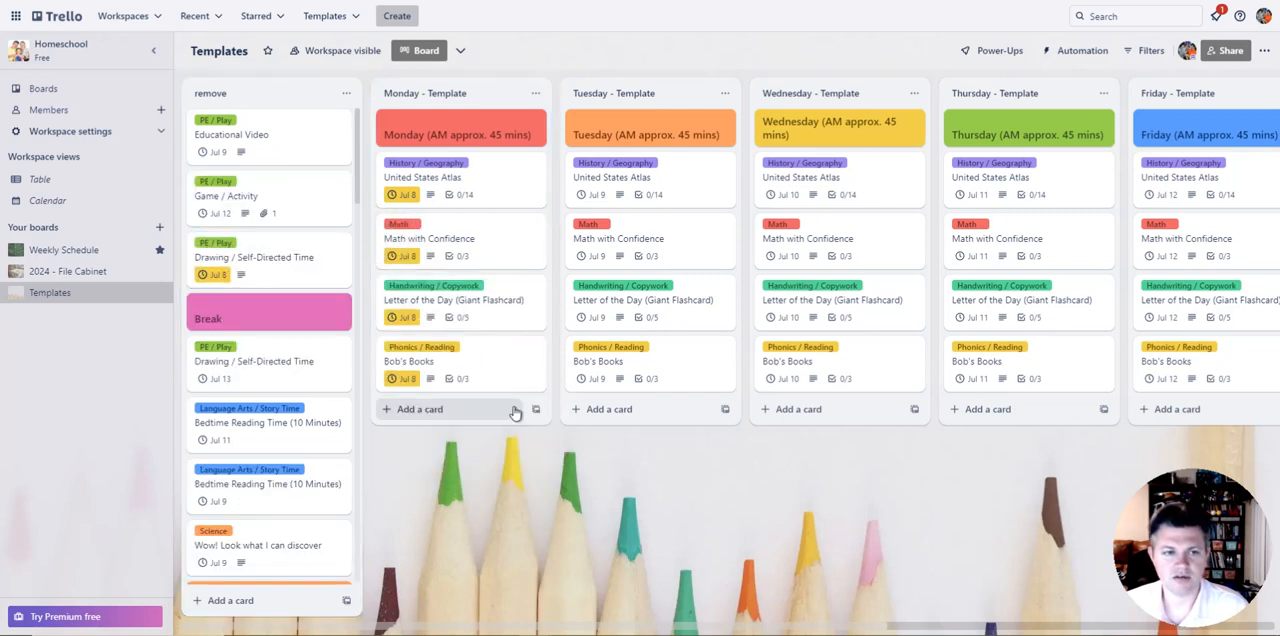
Step: Review the weekday template lists and the Letter of the Day (Giant Flashcard) and United States Atlas cards in the Monday - Template list
scroll(700, 540, "right", 5)
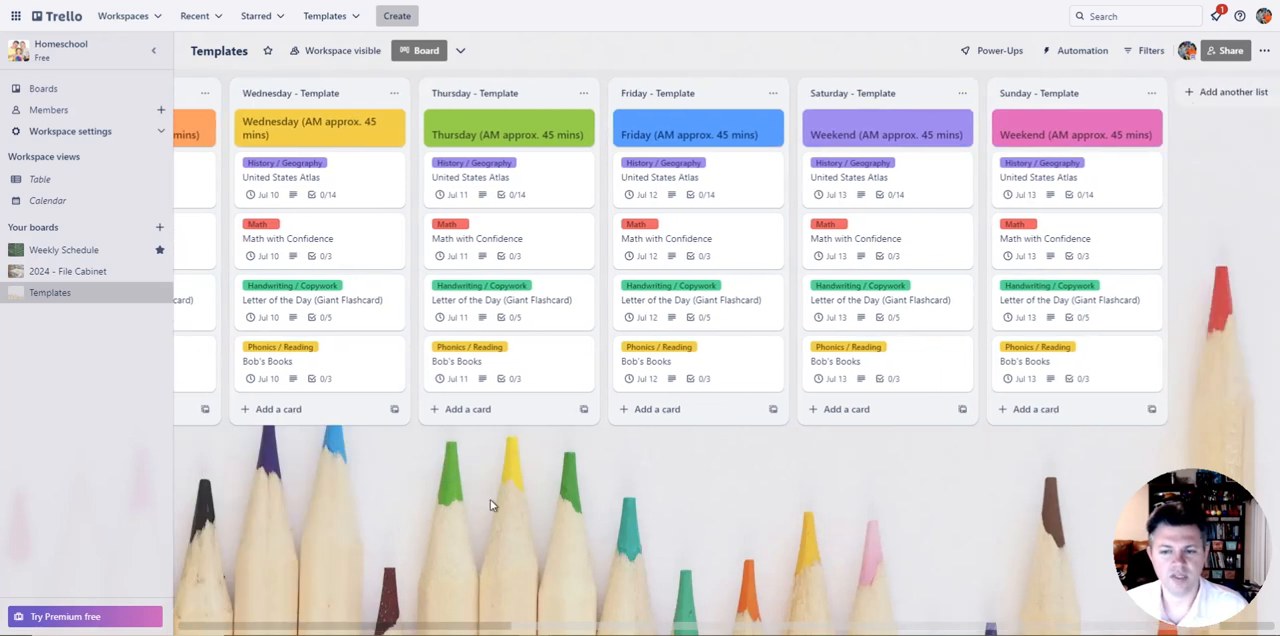
scroll(760, 350, "left", 6)
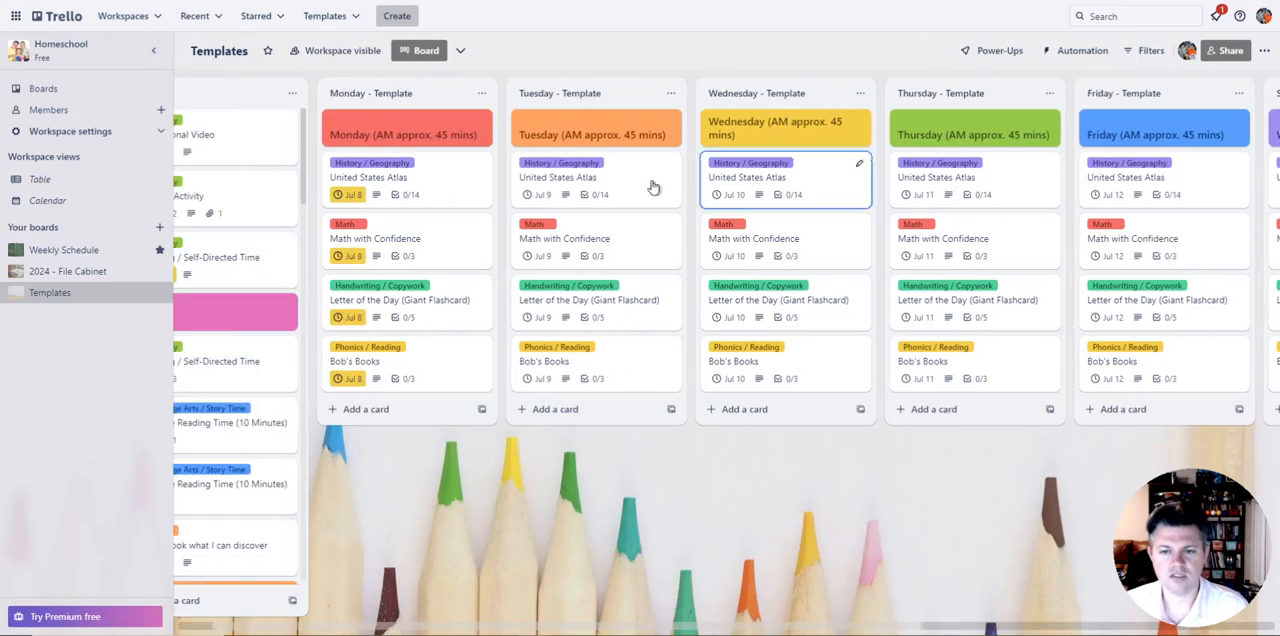
left_click(459, 322)
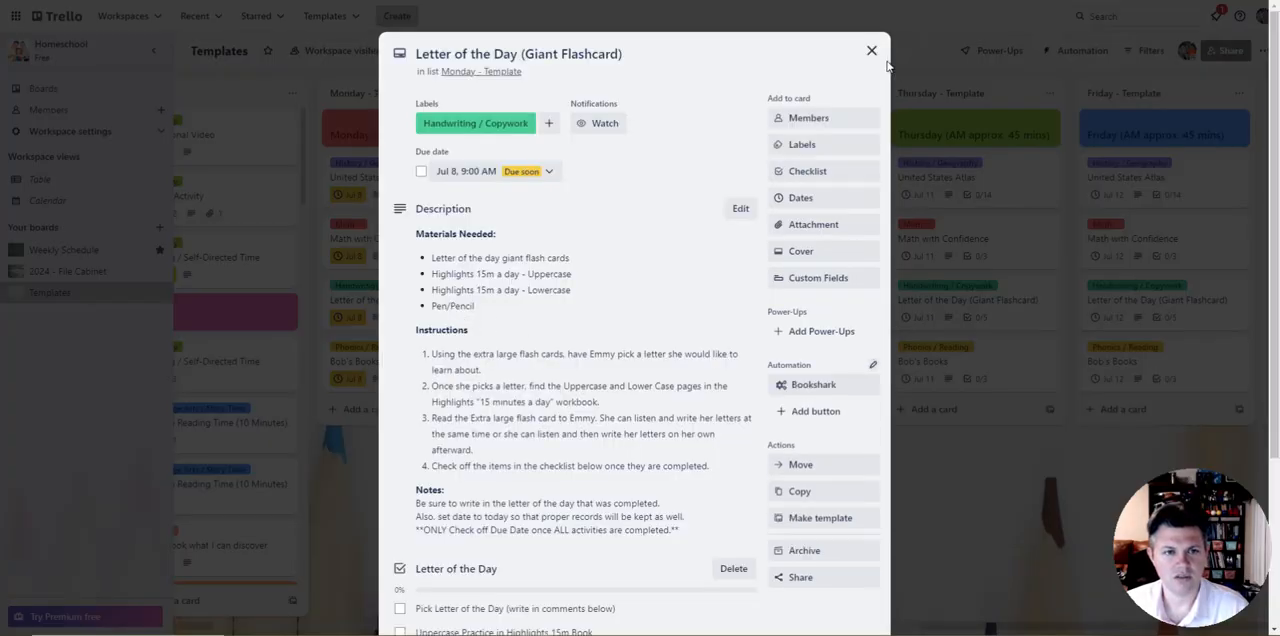
left_click(871, 50)
left_click(457, 172)
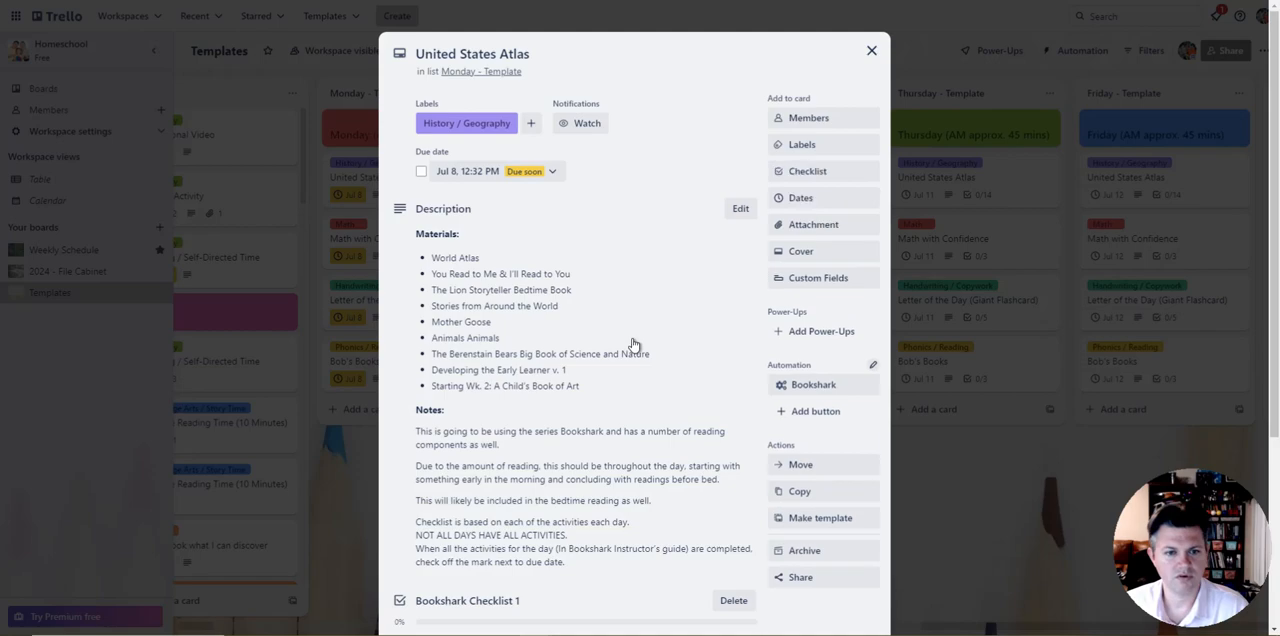
scroll(633, 490, "down", 6)
scroll(623, 469, "up", 5)
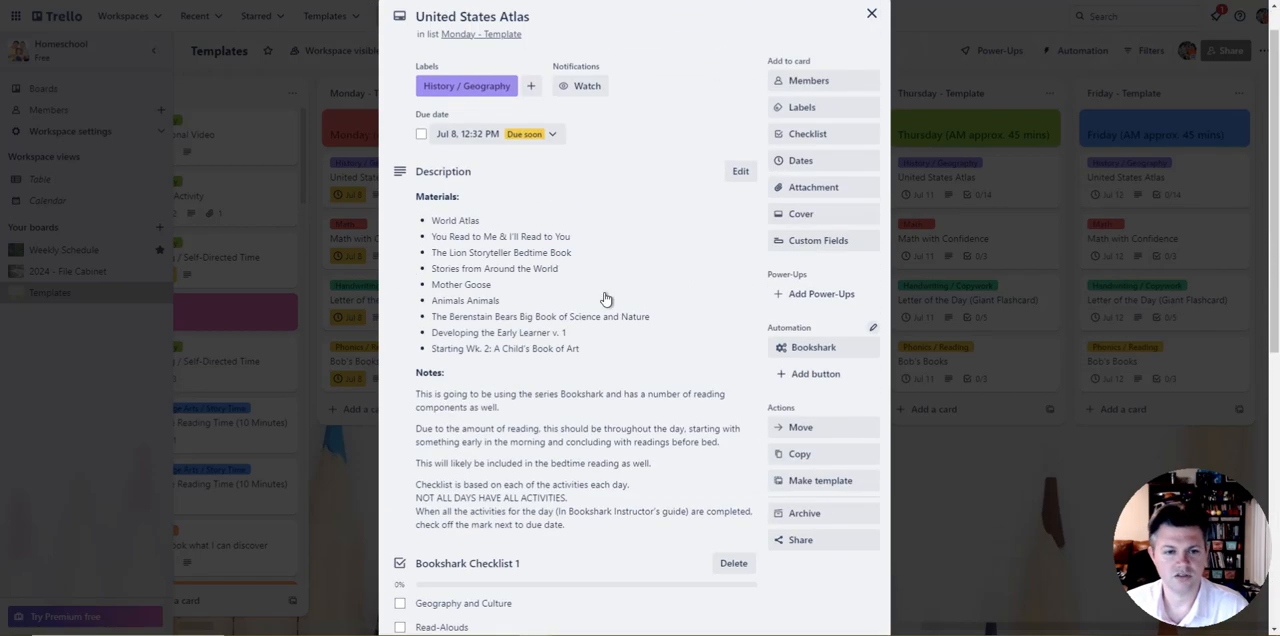
left_click(872, 15)
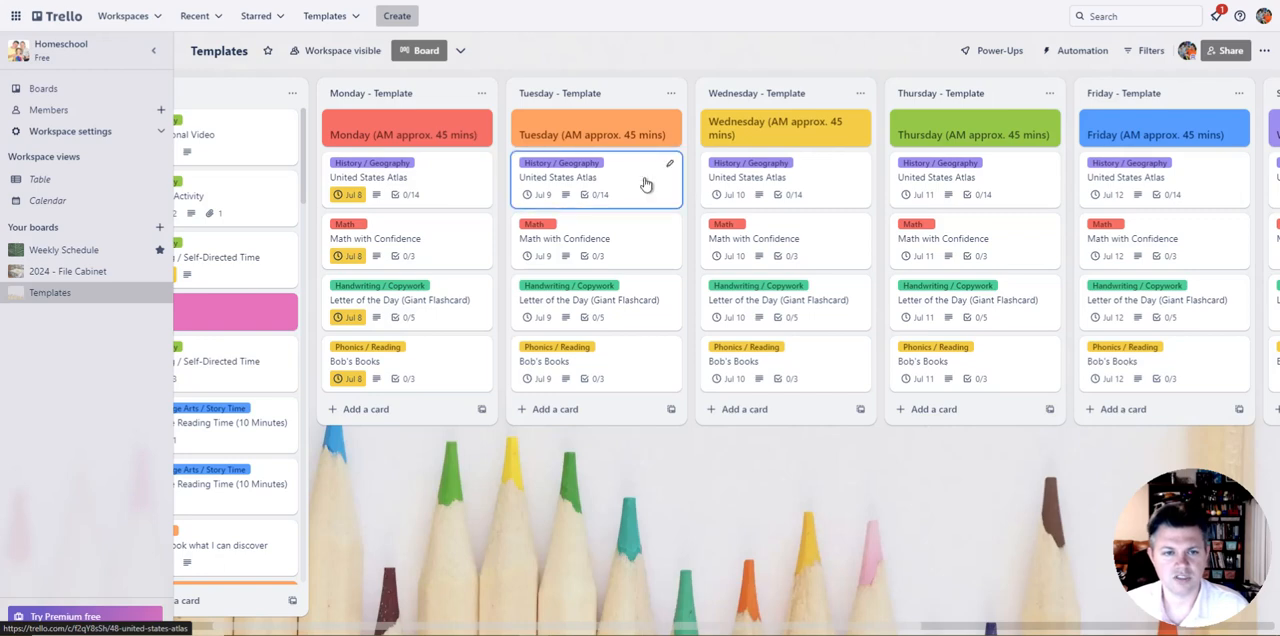
Step: Return to the Weekly Schedule board, look over its daily lists and inspect the Bookshark History Pre-K card in the Tuesday - July 9 list
left_click(50, 250)
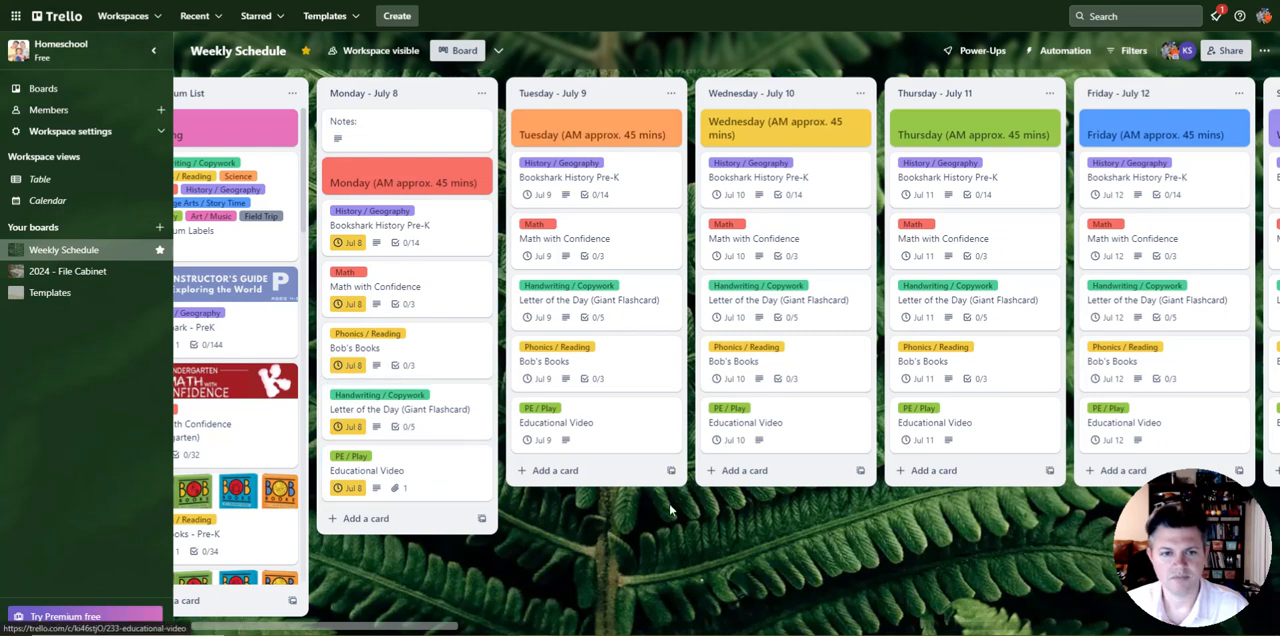
scroll(583, 519, "right", 10)
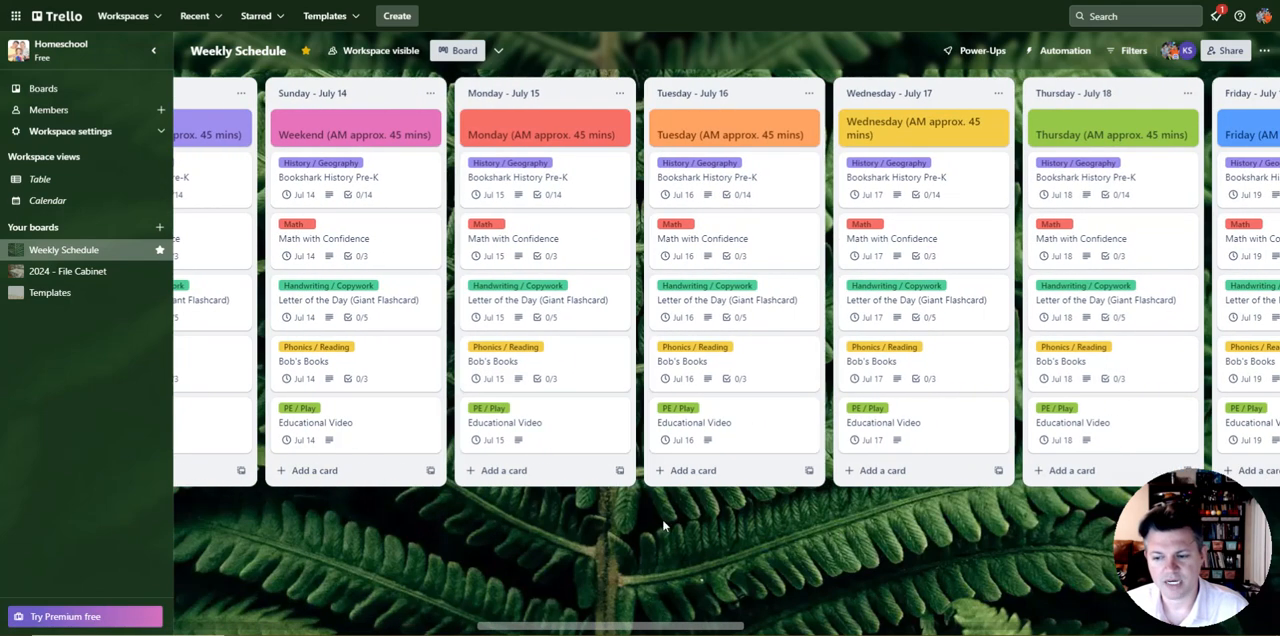
scroll(569, 516, "right", 5)
scroll(529, 516, "left", 15)
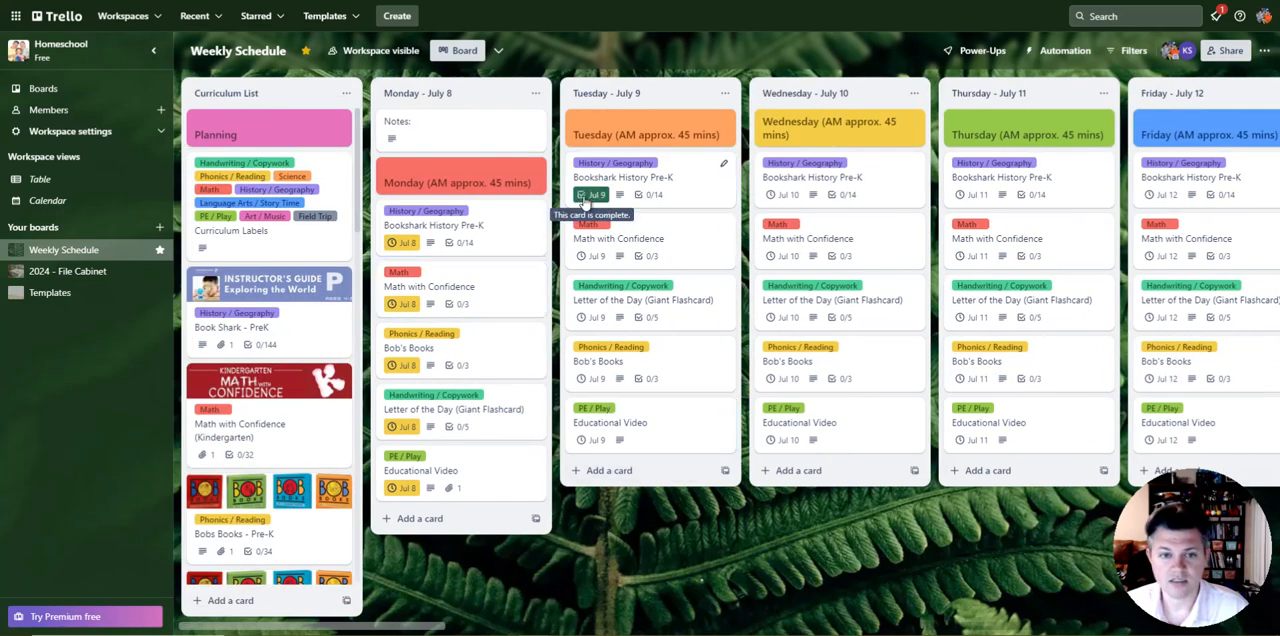
left_click(641, 199)
scroll(646, 520, "down", 5)
scroll(414, 434, "up", 5)
left_click(871, 50)
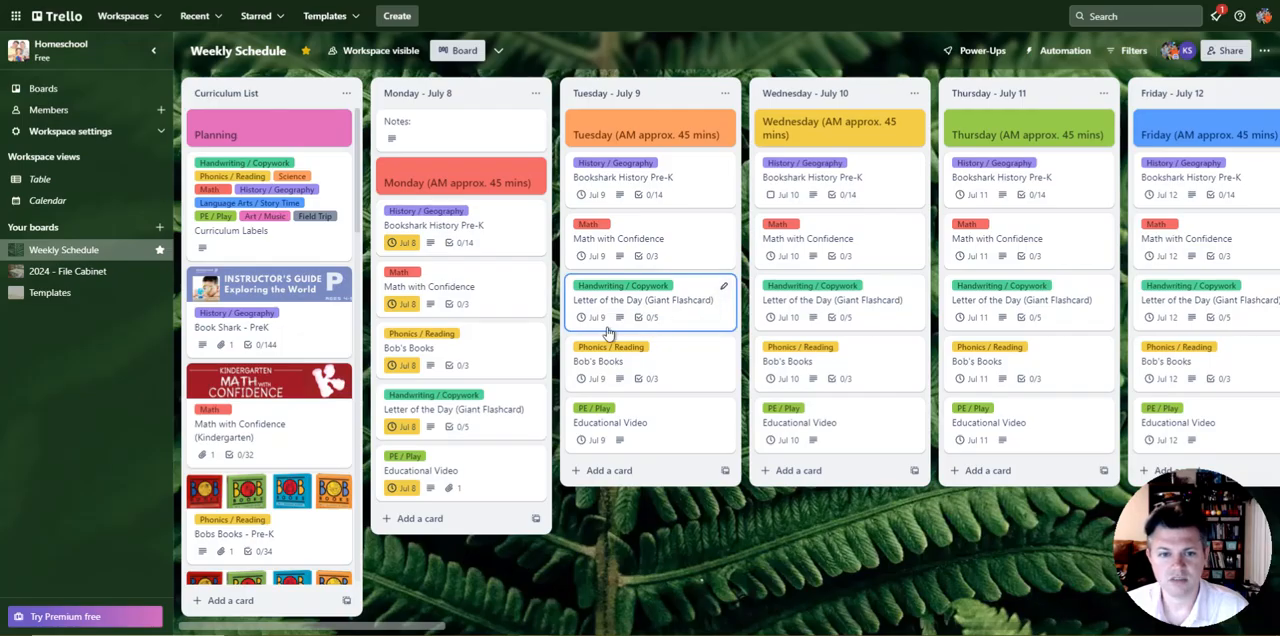
Step: Move the Monday - July 8 list to the 2024 - File Cabinet board at position 4
left_click(535, 93)
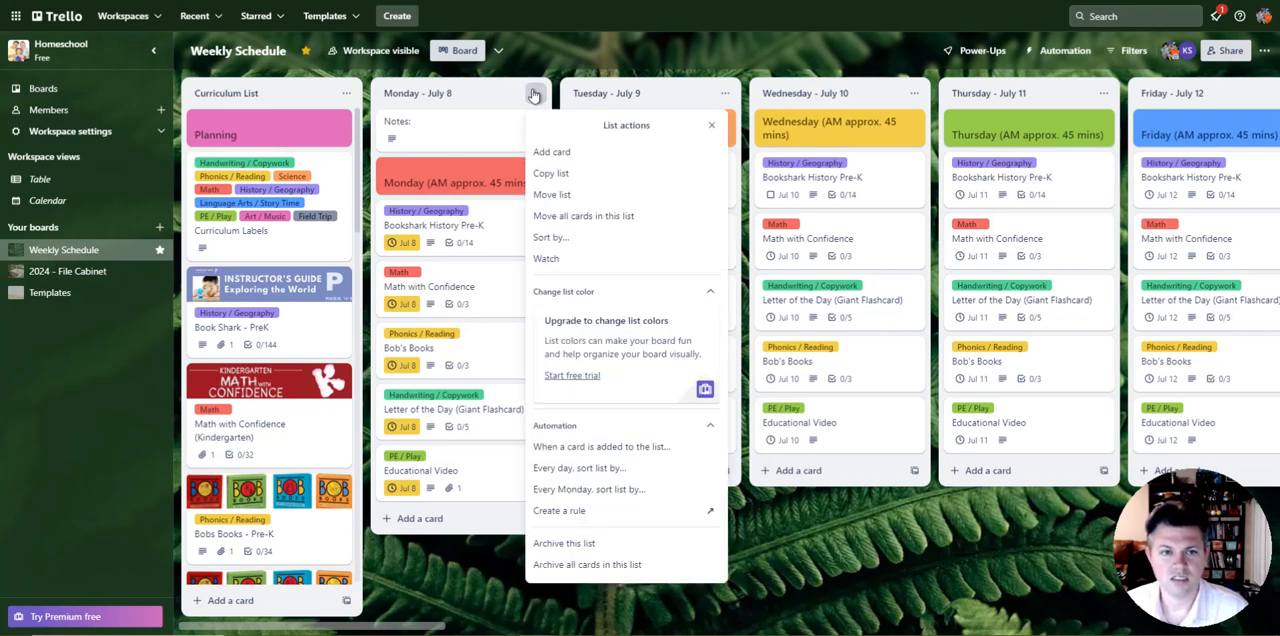
left_click(575, 195)
left_click(612, 173)
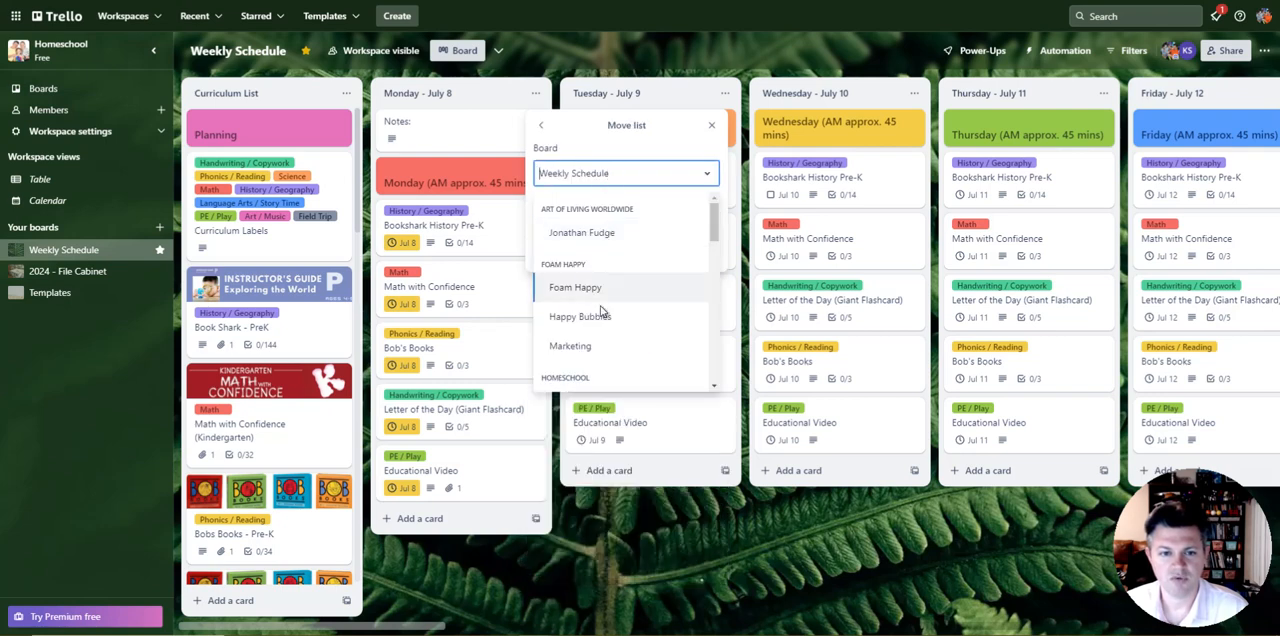
scroll(603, 312, "down", 5)
scroll(610, 240, "up", 2)
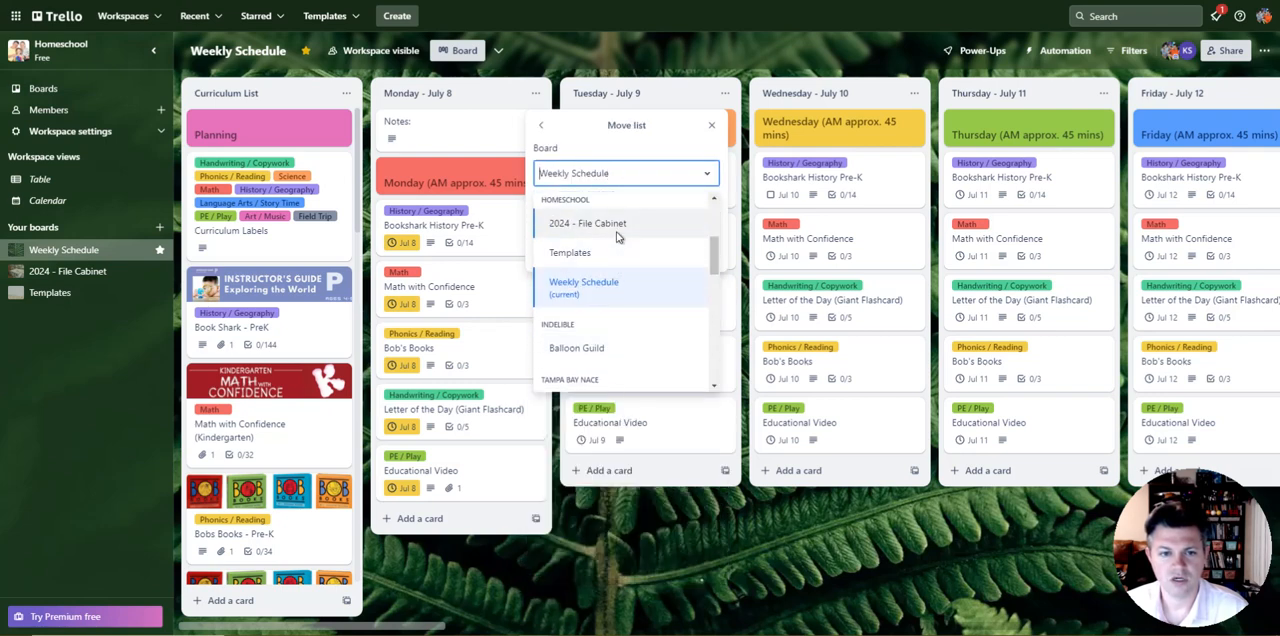
left_click(617, 234)
left_click(578, 220)
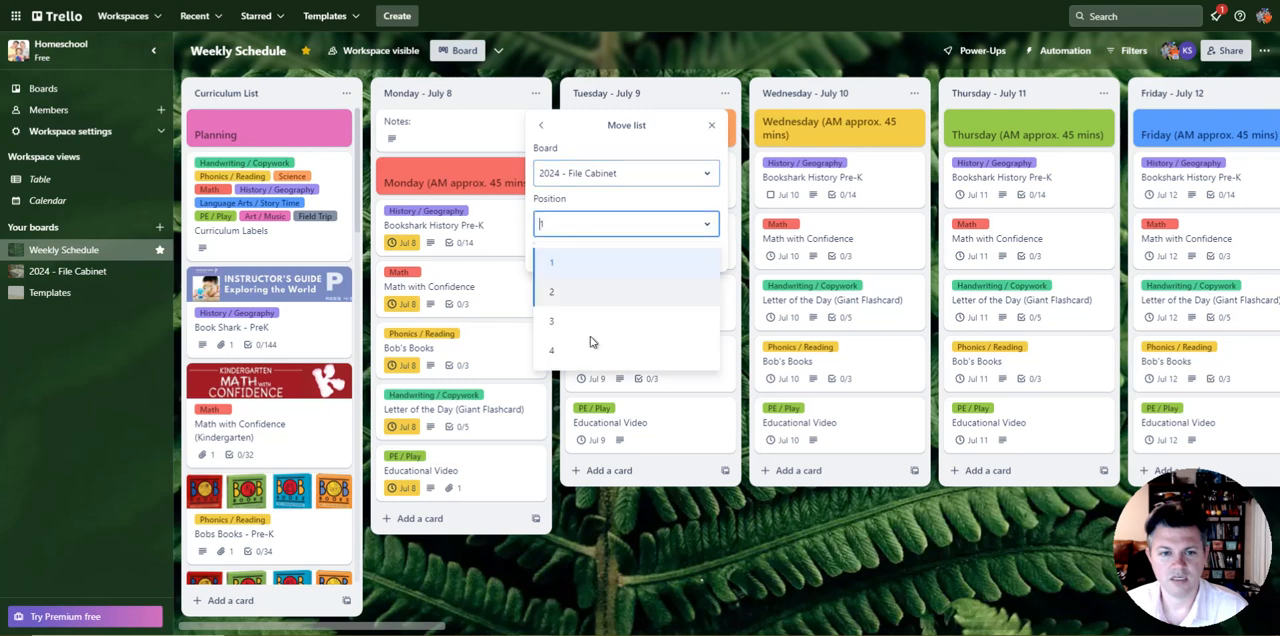
left_click(591, 356)
left_click(560, 254)
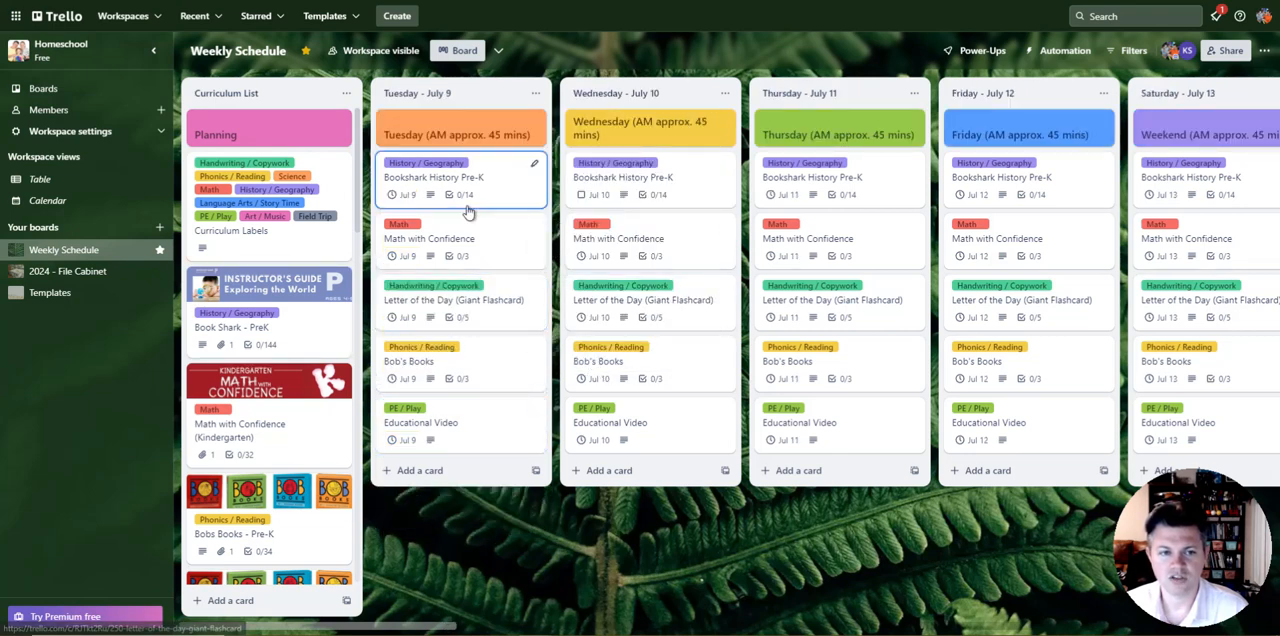
Step: Move the Monday - July 8 list from the 2024 - File Cabinet board back to Weekly Schedule at position 2, and open that board
left_click(90, 271)
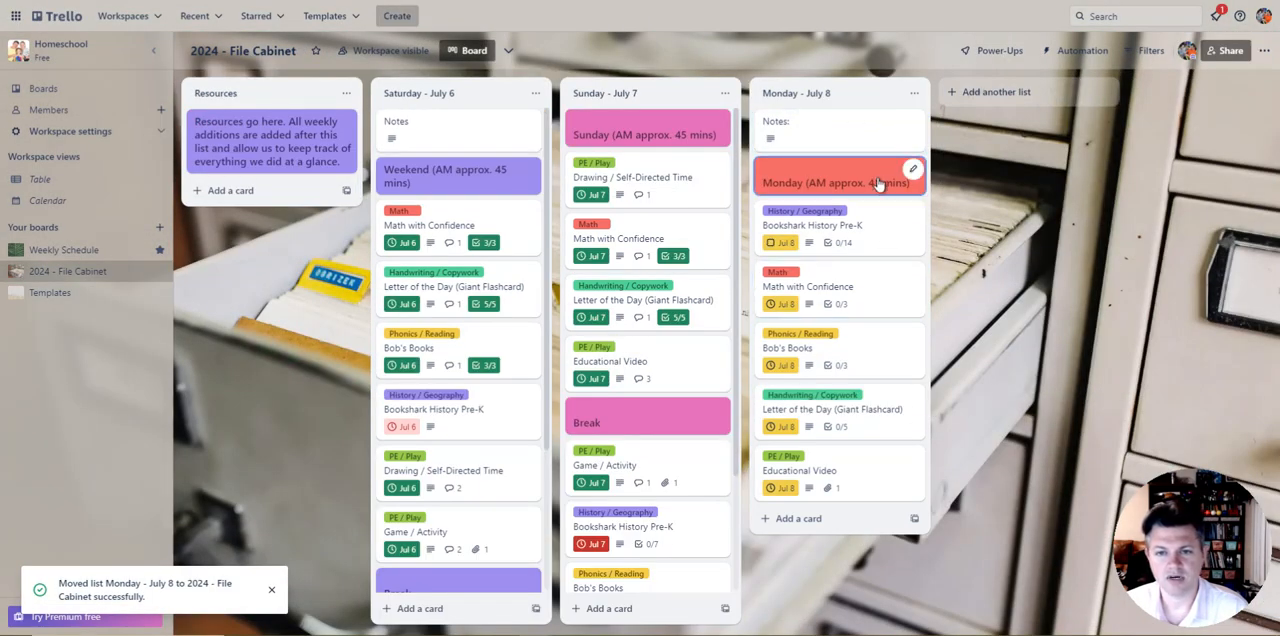
left_click(913, 97)
left_click(935, 194)
left_click(946, 178)
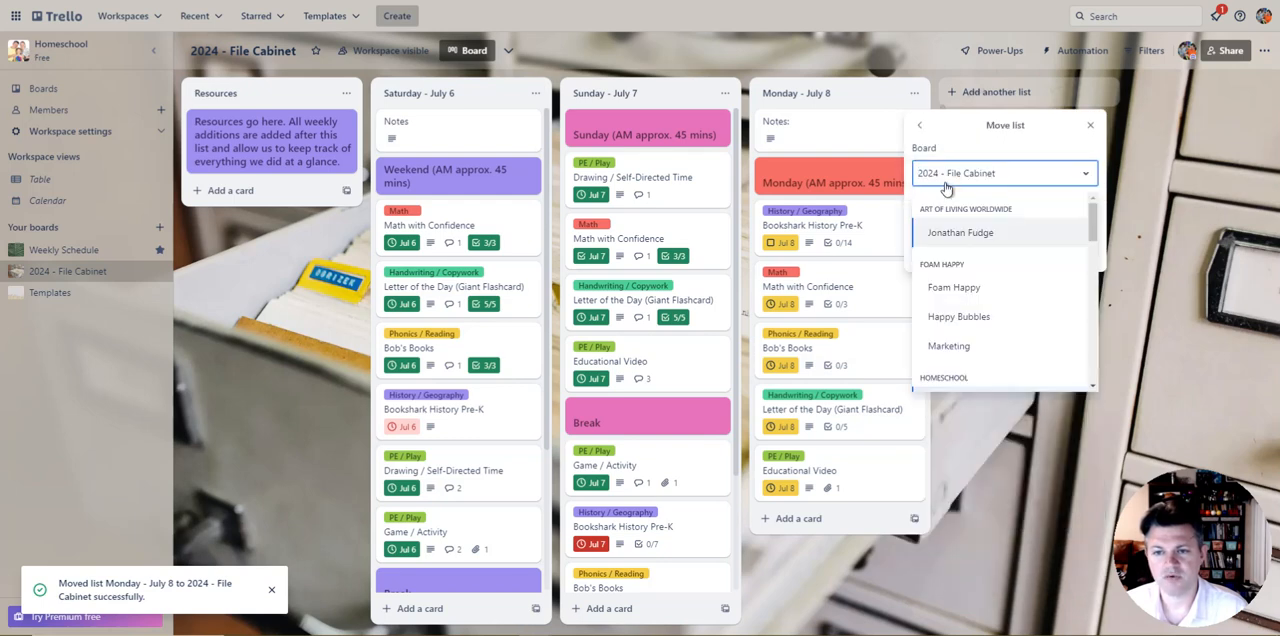
scroll(963, 300, "down", 2)
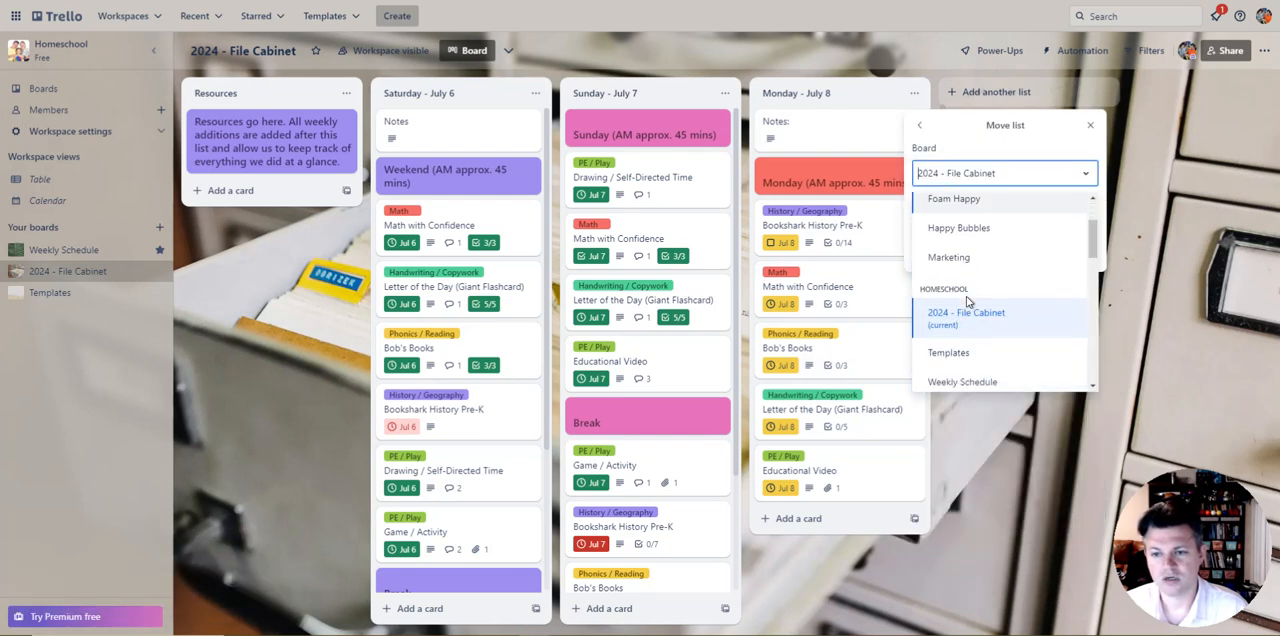
left_click(990, 380)
left_click(946, 223)
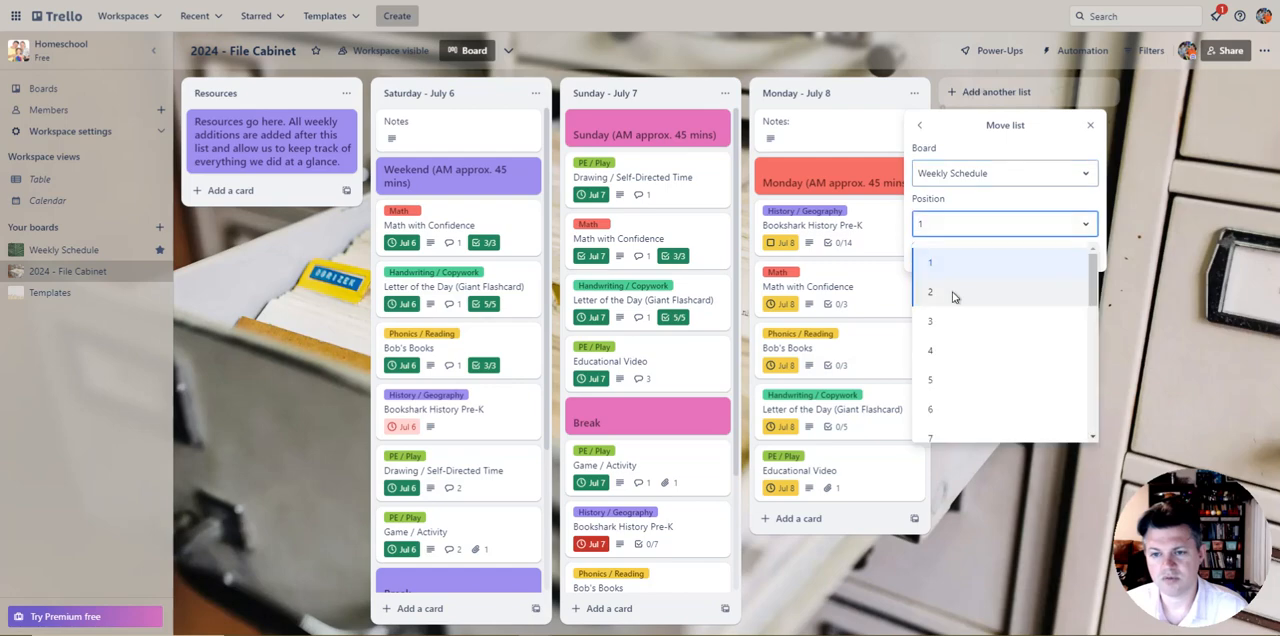
left_click(945, 262)
left_click(938, 252)
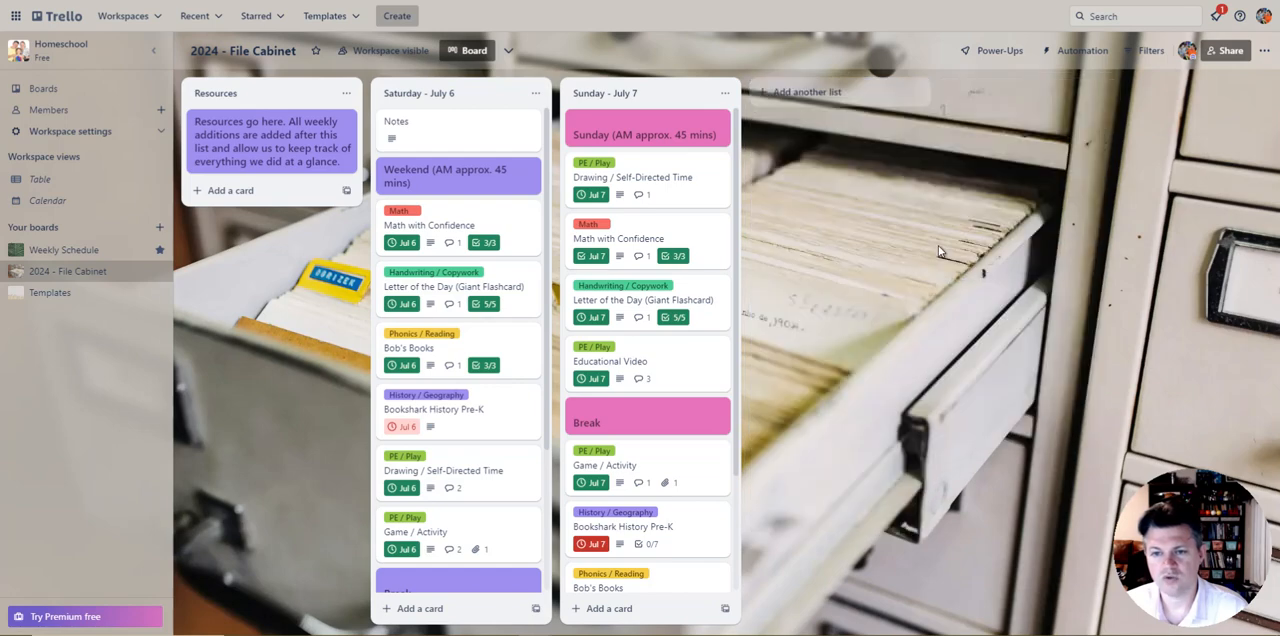
left_click(63, 250)
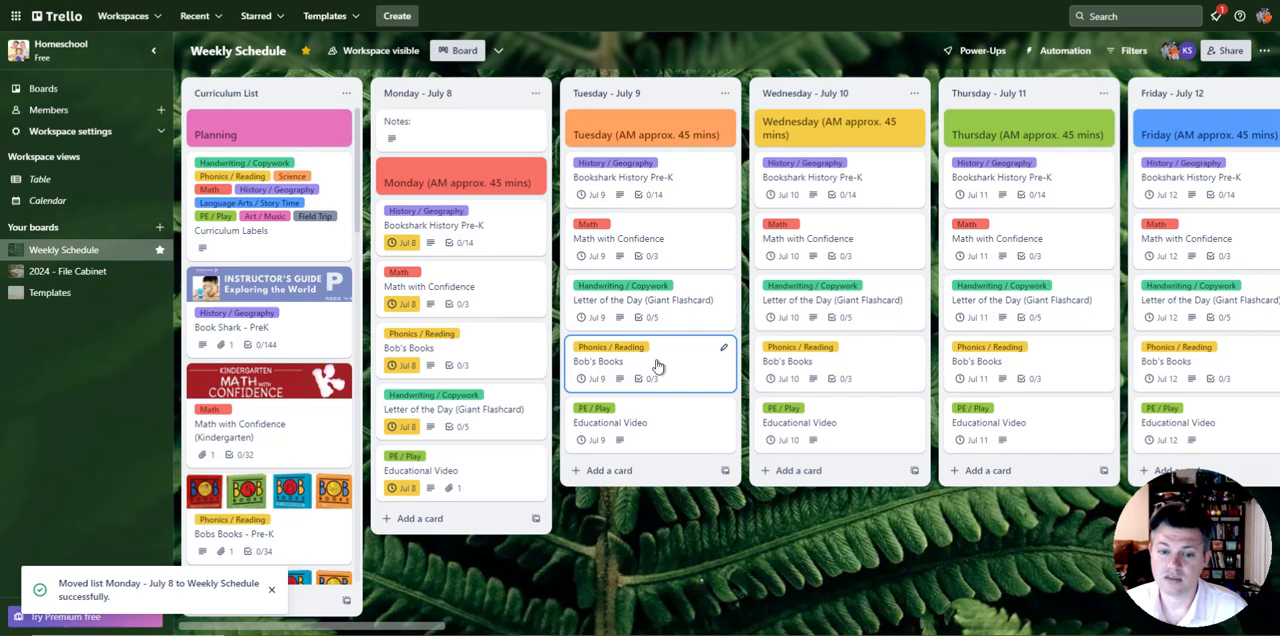
Step: Read the description of the Notes card in the Monday - July 8 list and close the card
left_click(490, 131)
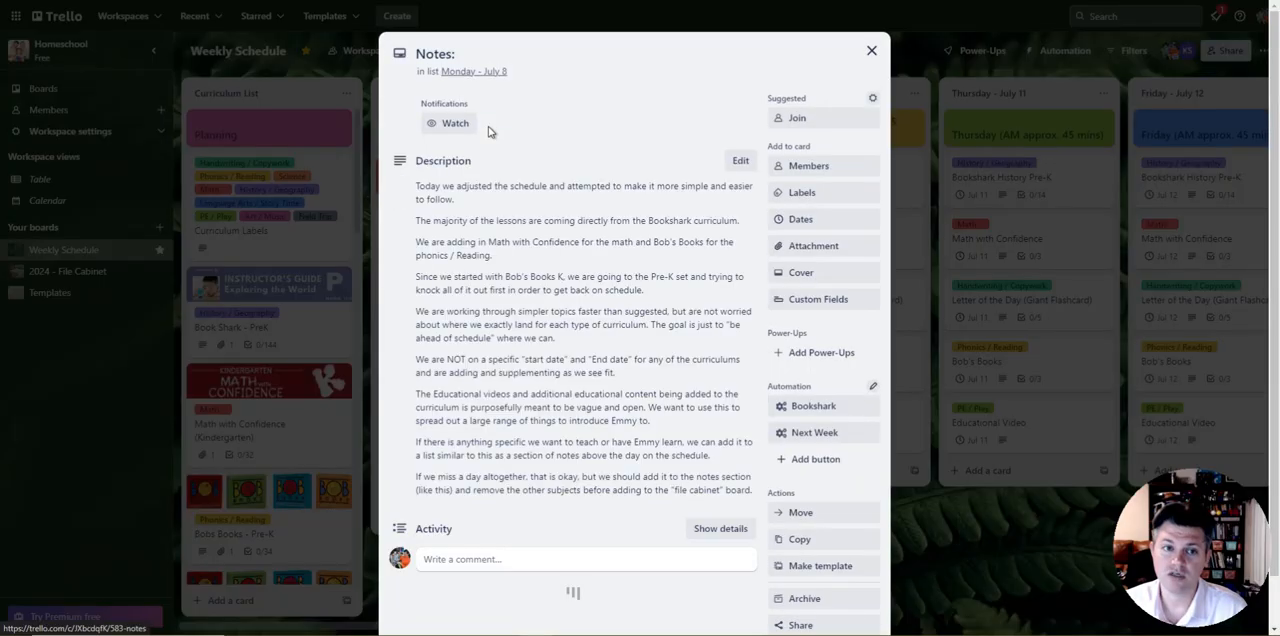
left_click_drag(433, 192, 700, 485)
left_click(683, 352)
left_click(871, 50)
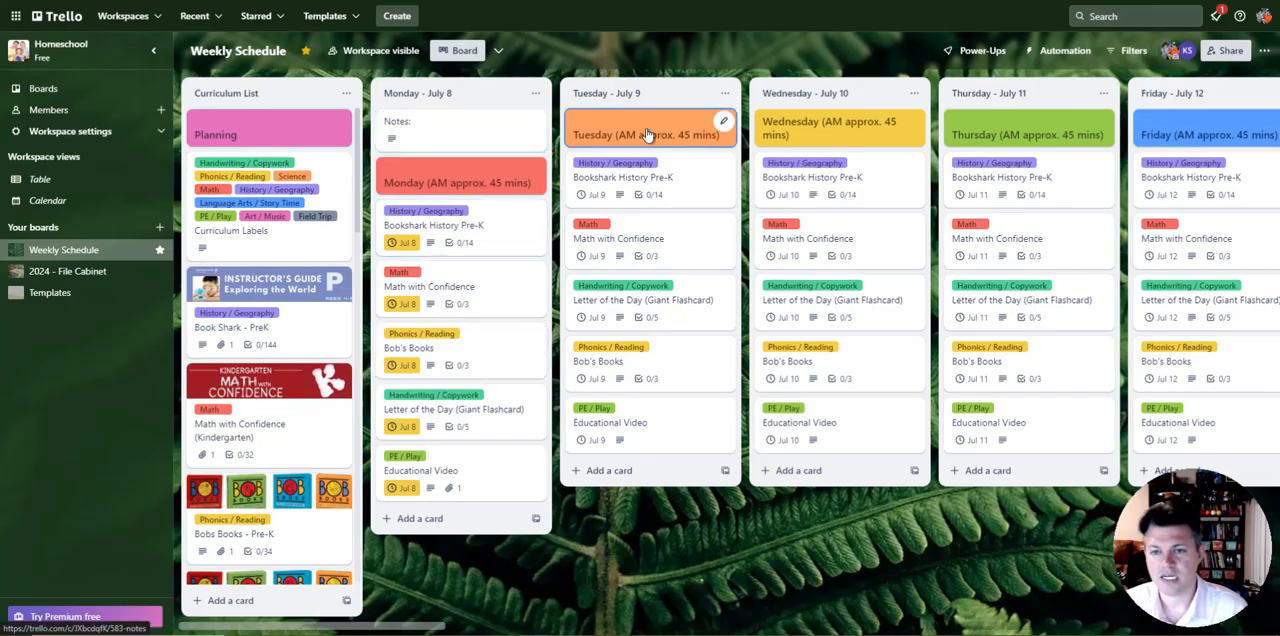
Step: Look over the daily lists and the curriculum cards in the Curriculum List, down to the Brain Quest and Sight Words cards
left_click_drag(608, 541, 2, 560)
left_click_drag(782, 556, 1279, 540)
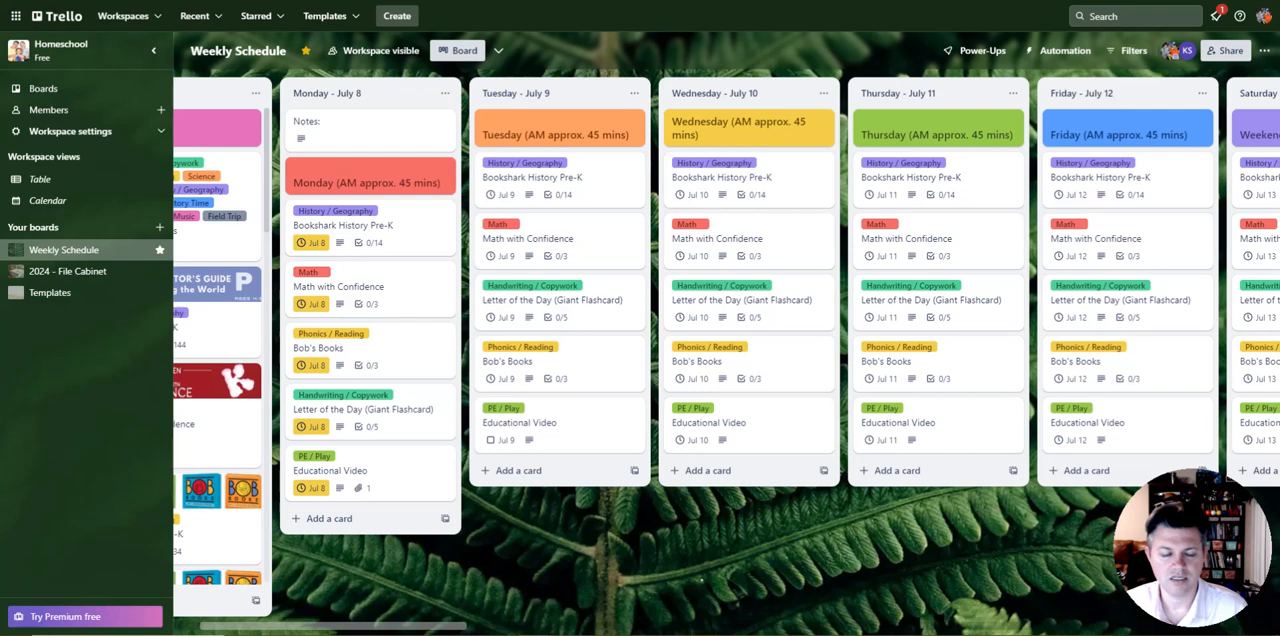
left_click_drag(706, 592, 784, 347)
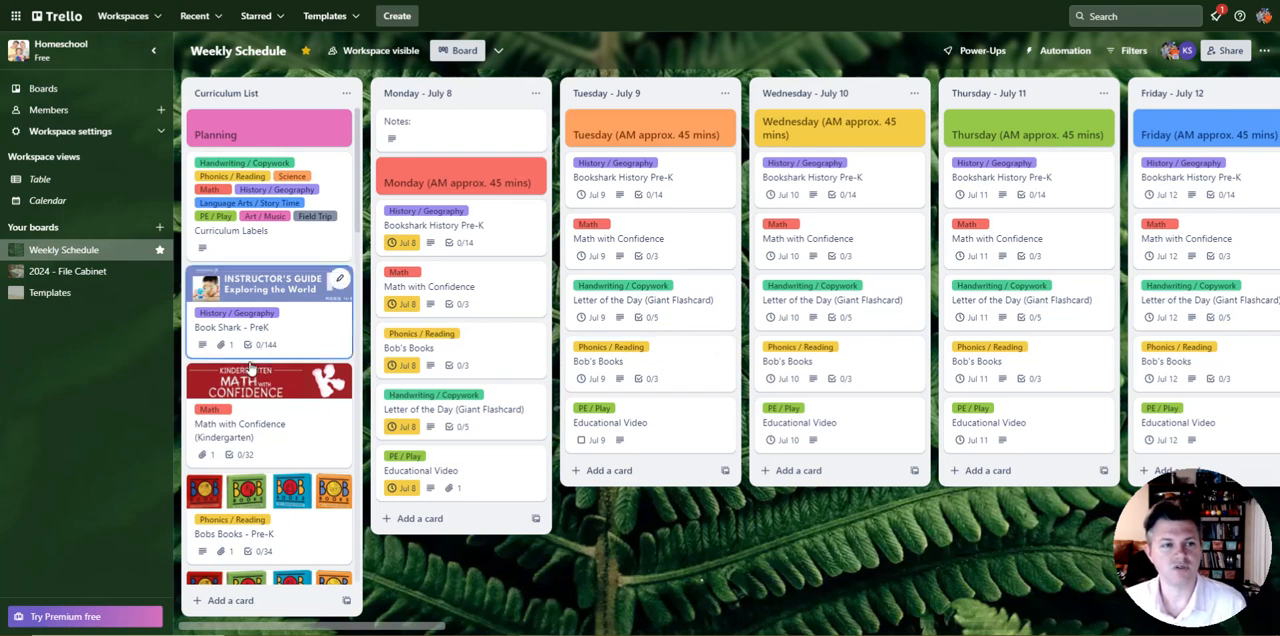
scroll(273, 290, "down", 3)
scroll(274, 275, "up", 3)
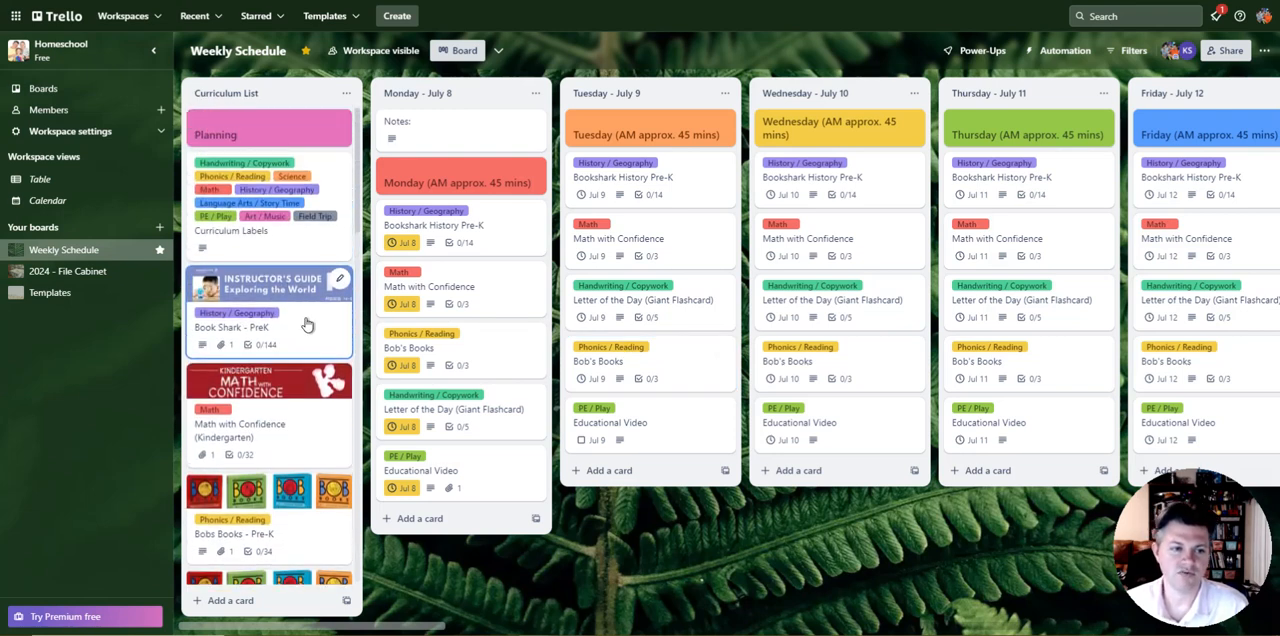
scroll(300, 230, "down", 1)
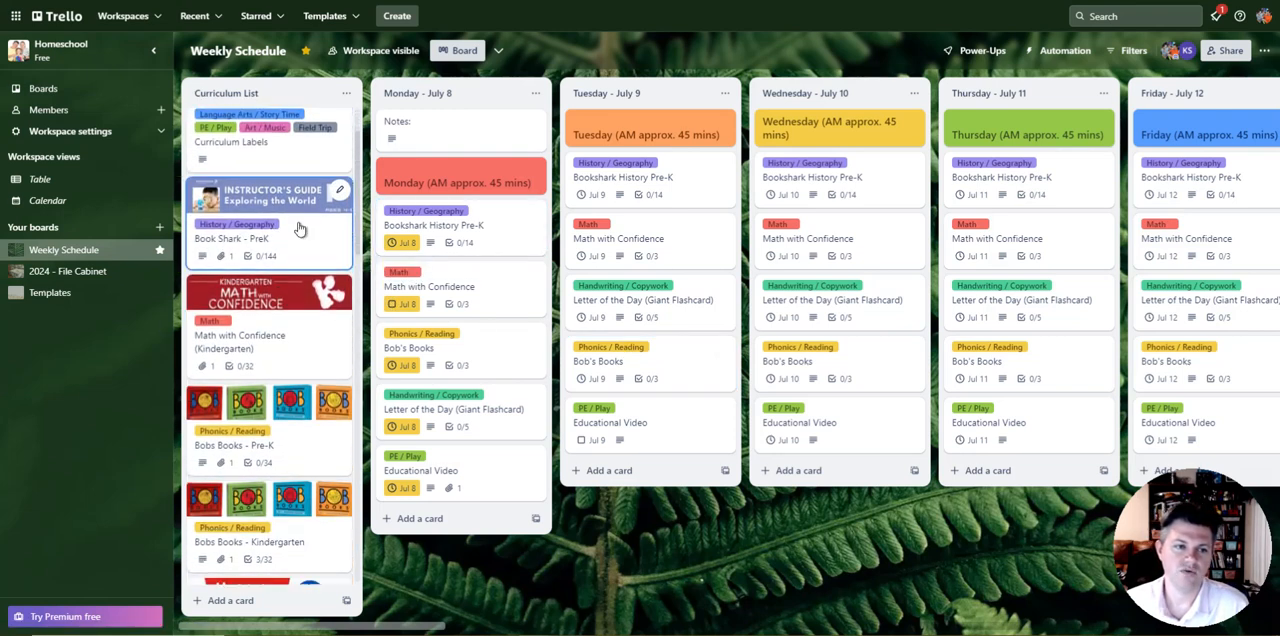
scroll(330, 210, "down", 2)
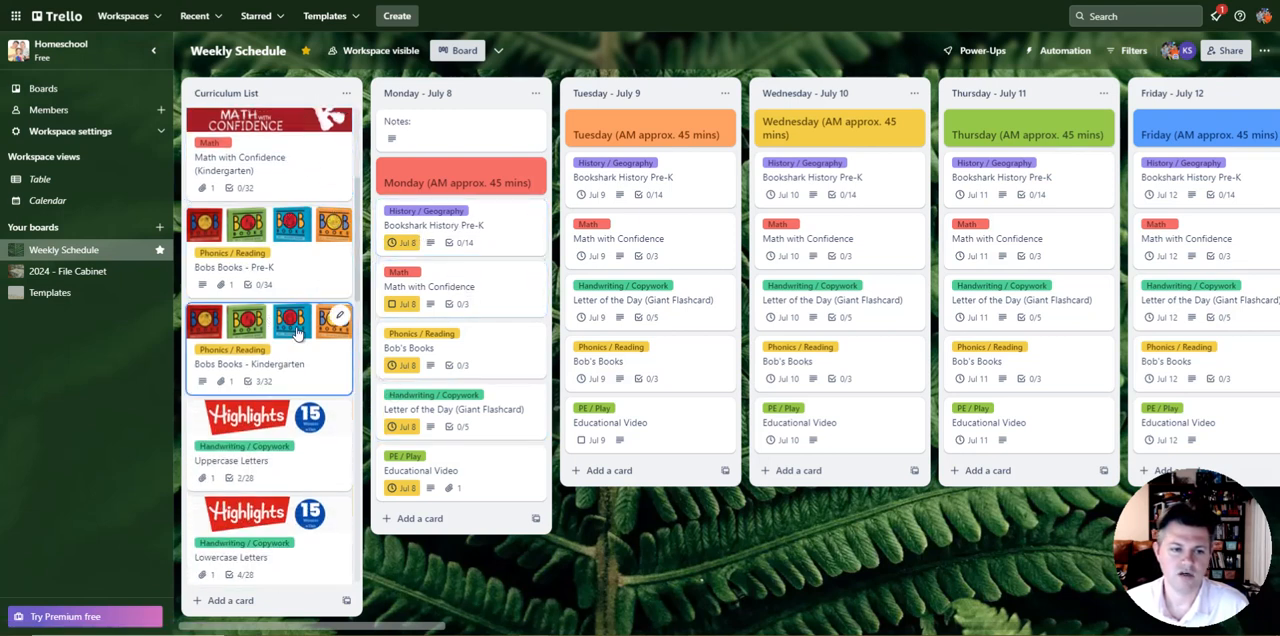
scroll(337, 314, "down", 1)
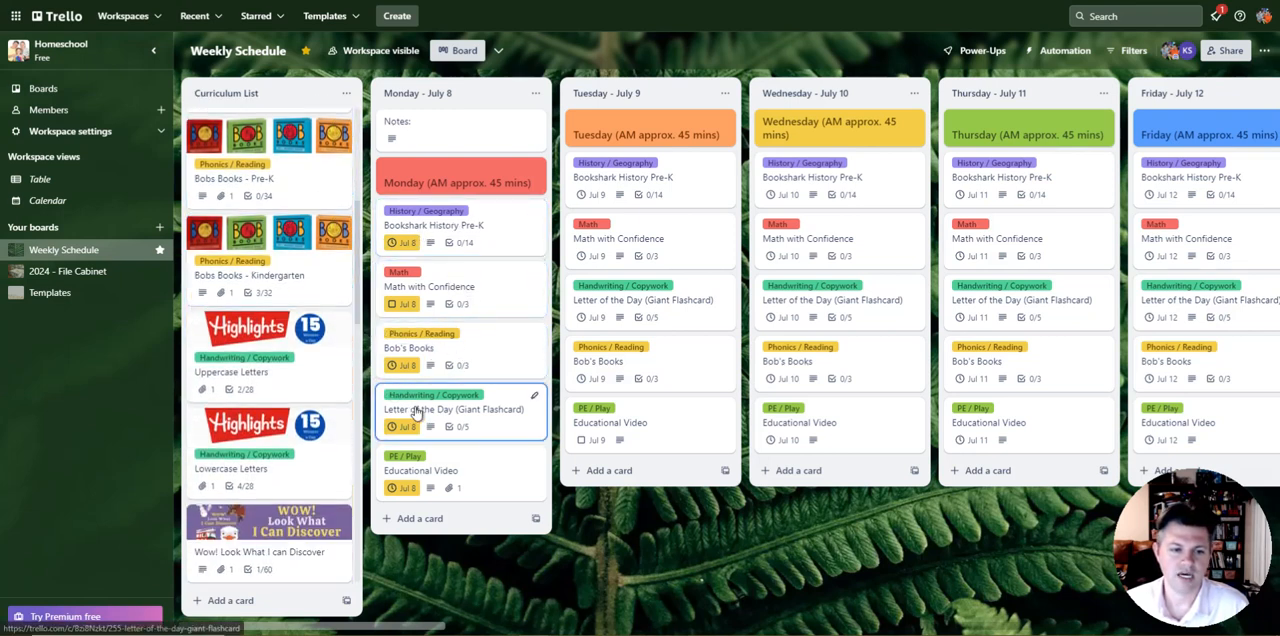
scroll(305, 428, "down", 2)
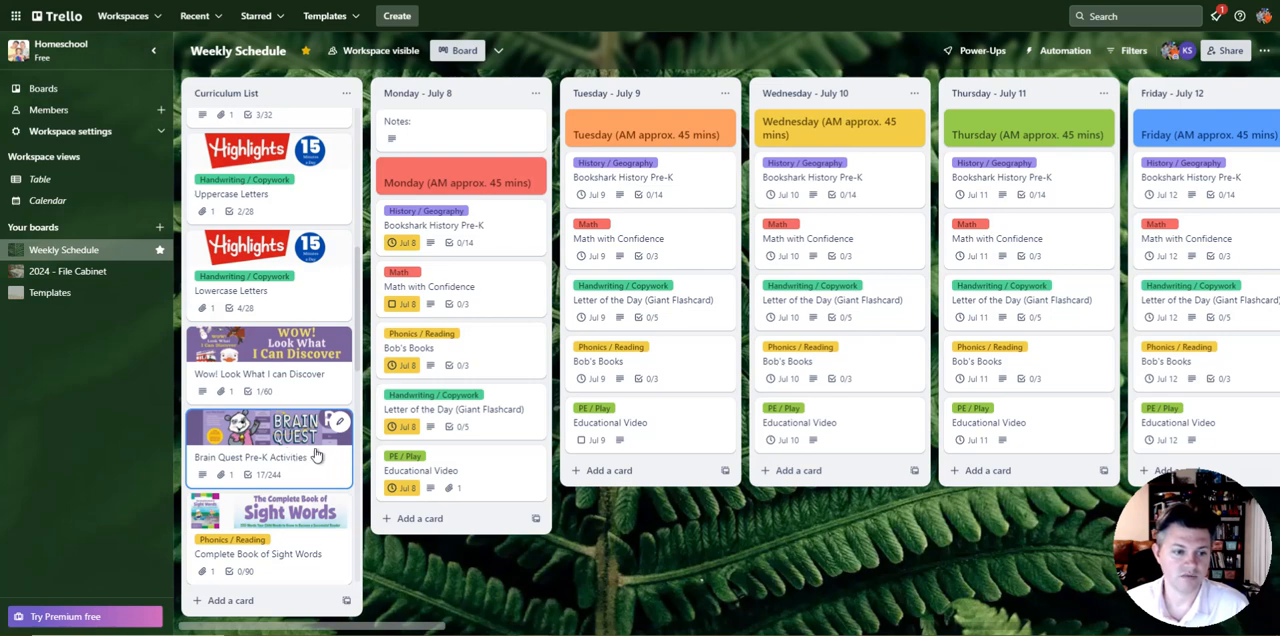
scroll(315, 455, "down", 2)
Step: Open the Brain Quest Pre-K Activities card and check off the Jumbo Deck Pages items through P. 32
left_click(277, 265)
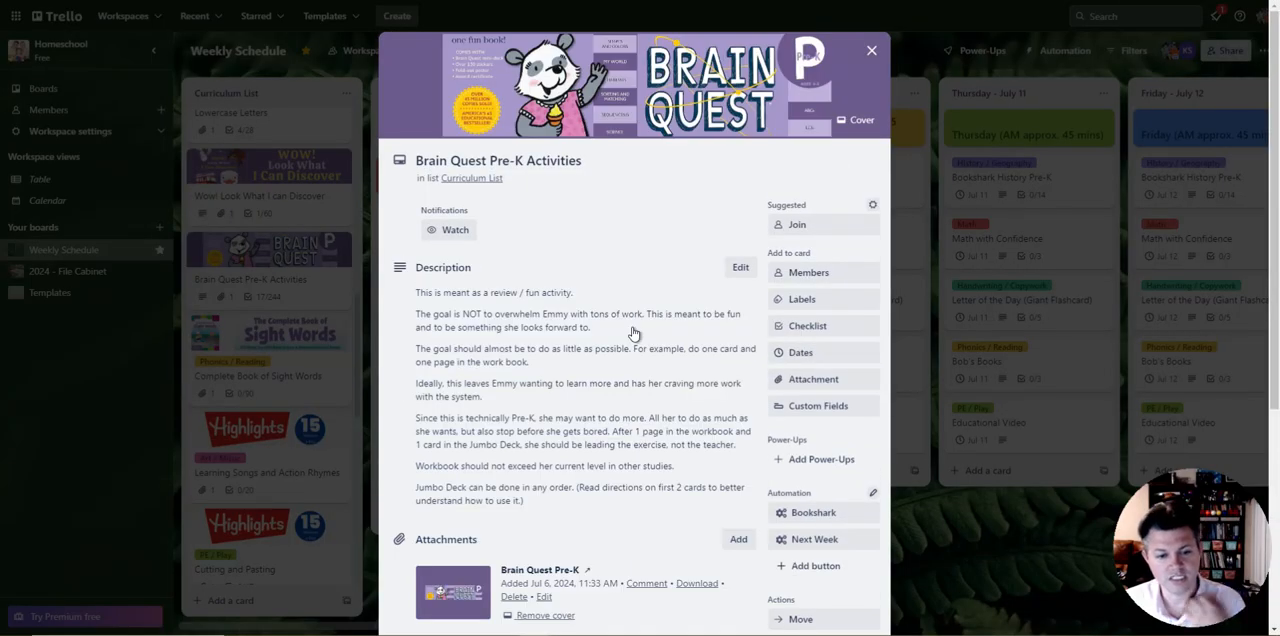
scroll(633, 333, "down", 10)
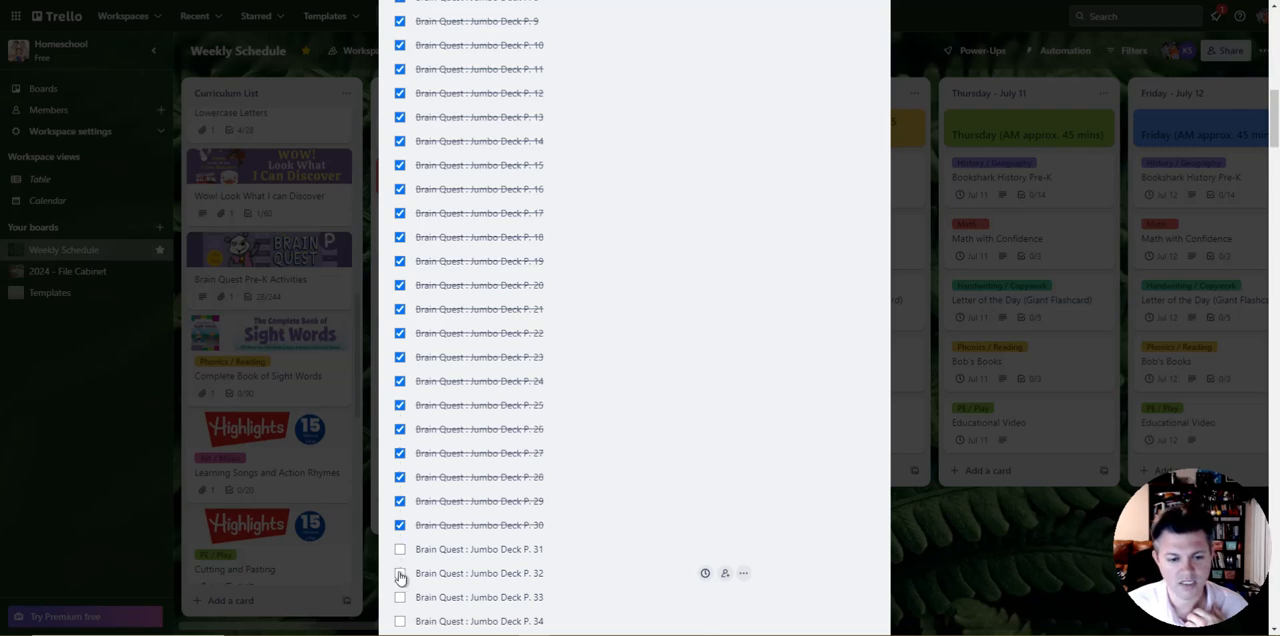
scroll(500, 471, "down", 3)
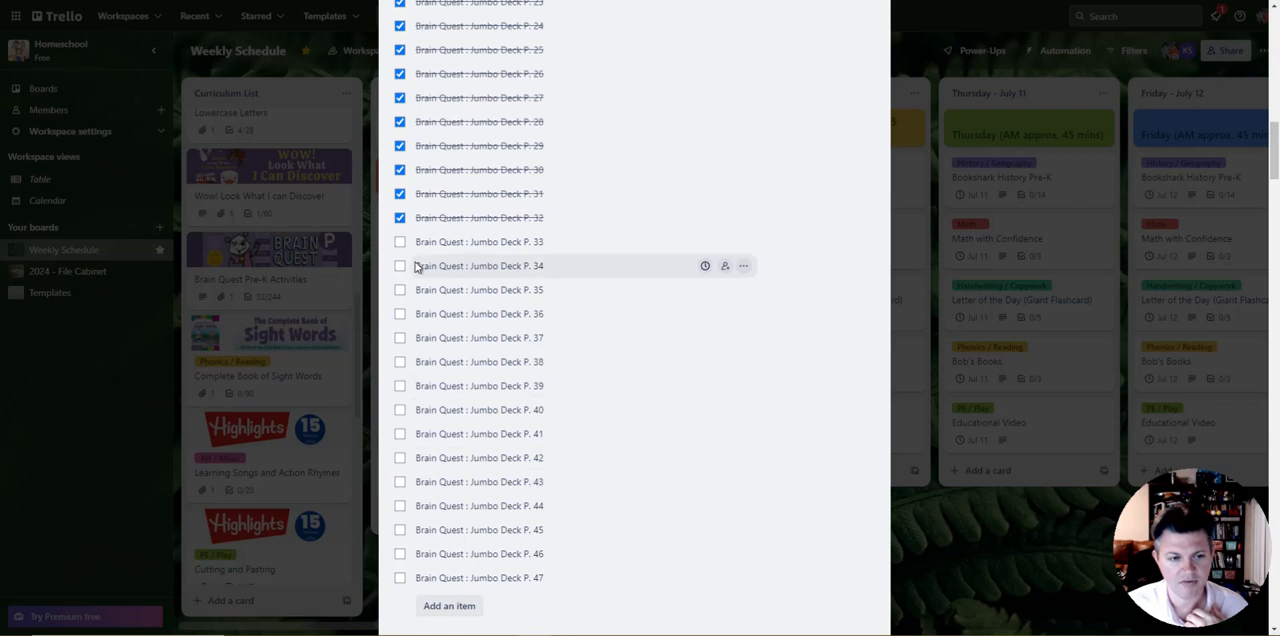
scroll(625, 404, "up", 5)
scroll(625, 404, "up", 10)
Step: Uncheck the last Jumbo Deck Pages items back to P. 24 and close the Brain Quest card
scroll(626, 429, "down", 6)
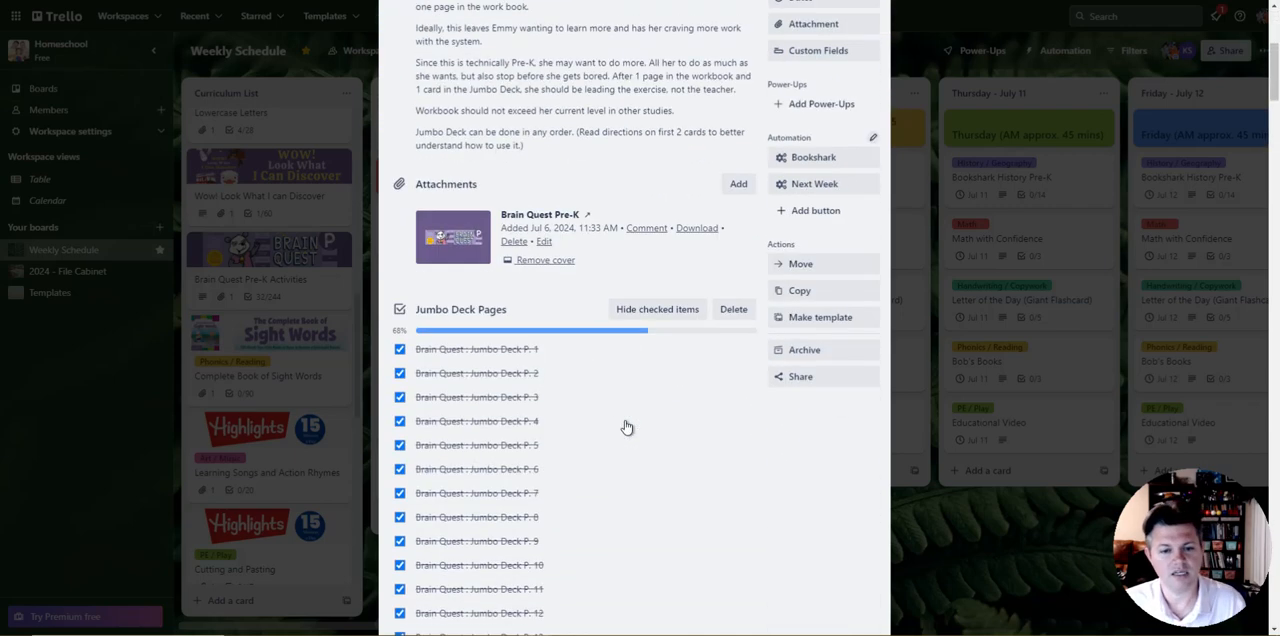
scroll(594, 354, "down", 5)
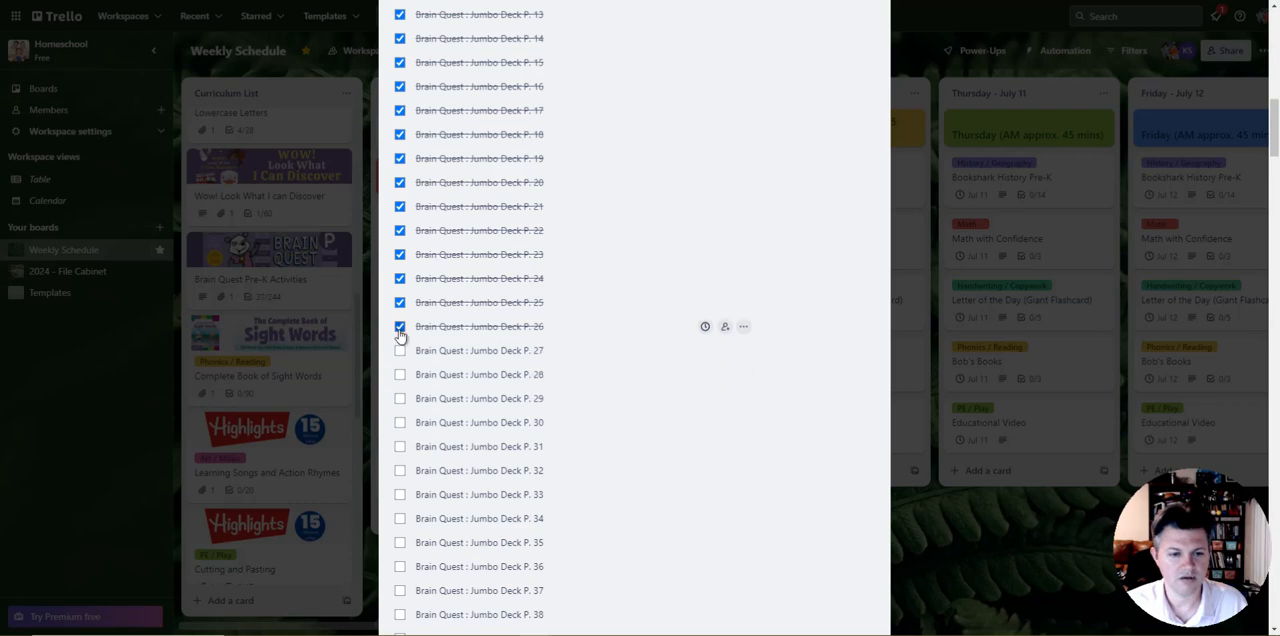
scroll(600, 310, "up", 6)
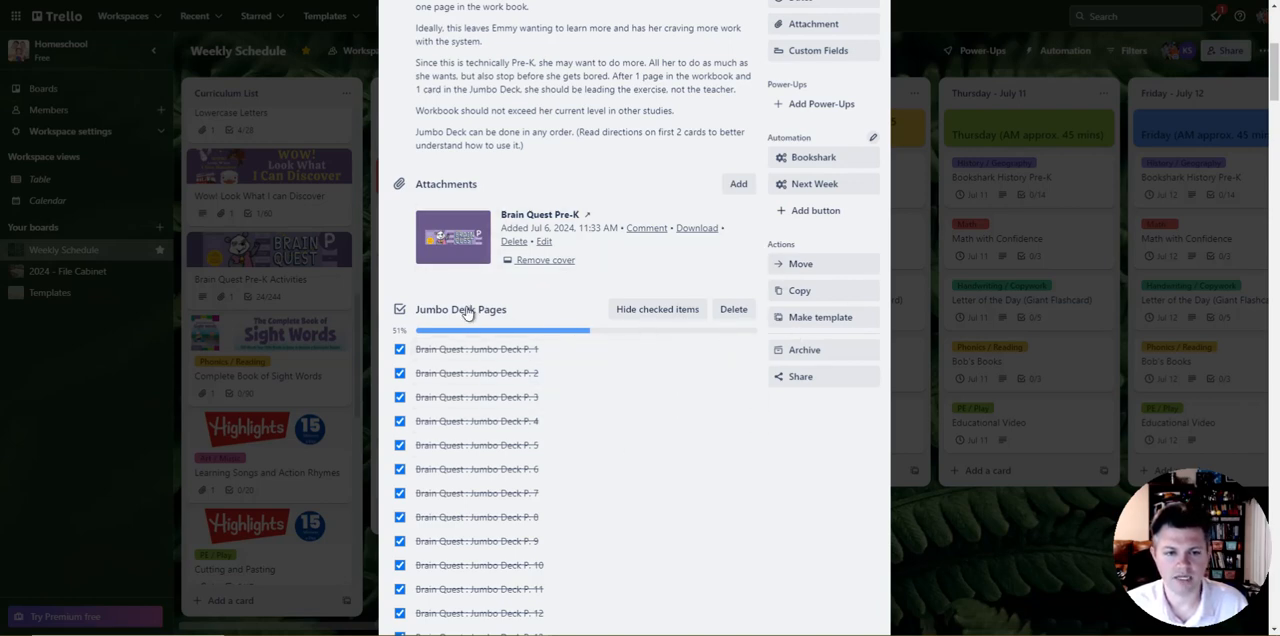
key("Escape")
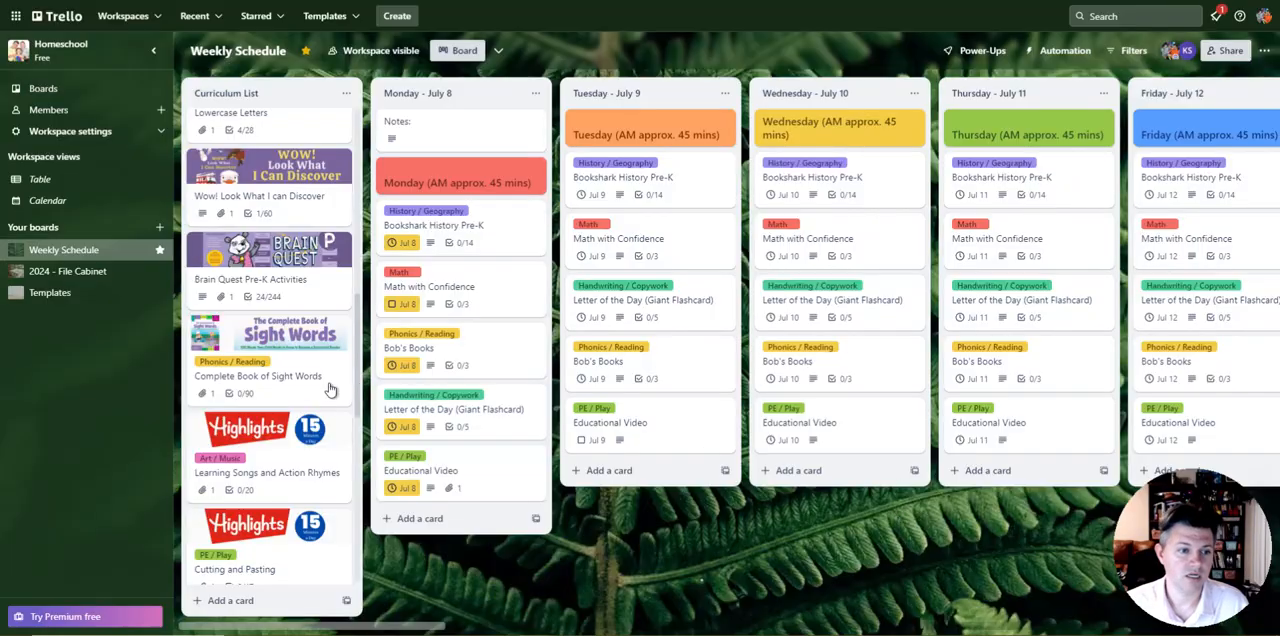
Step: Review the remaining cards in the Curriculum List and the upcoming daily lists into the week of July 15
scroll(283, 390, "down", 8)
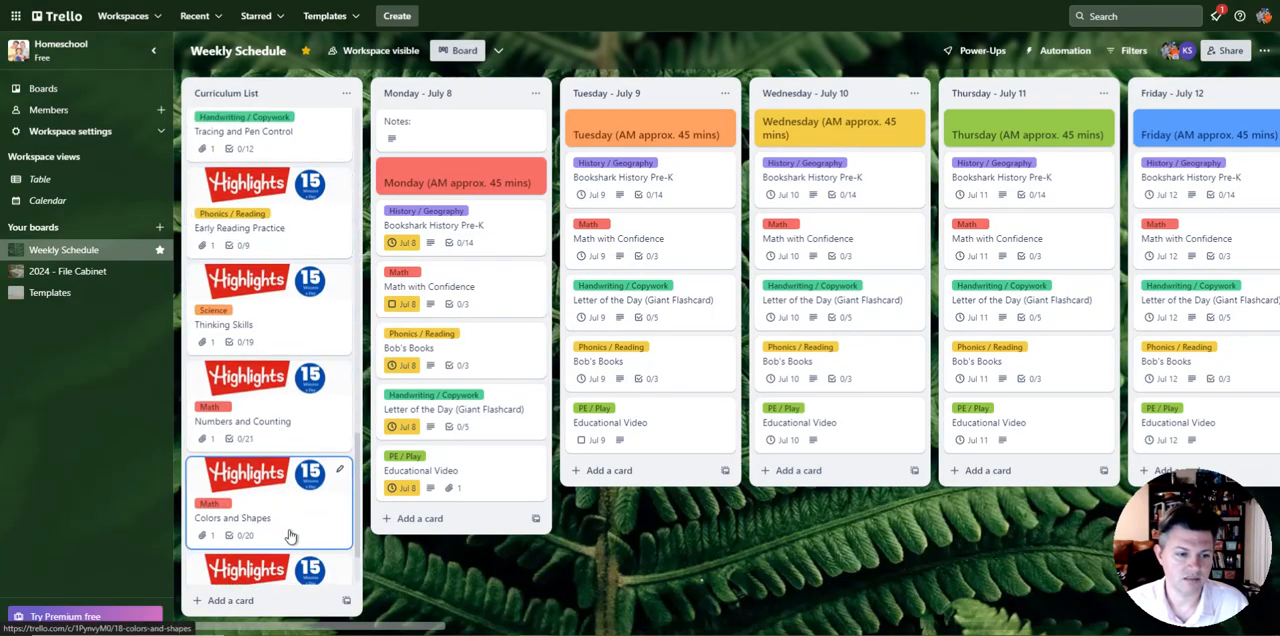
scroll(290, 537, "down", 1)
scroll(300, 320, "up", 10)
scroll(268, 357, "up", 5)
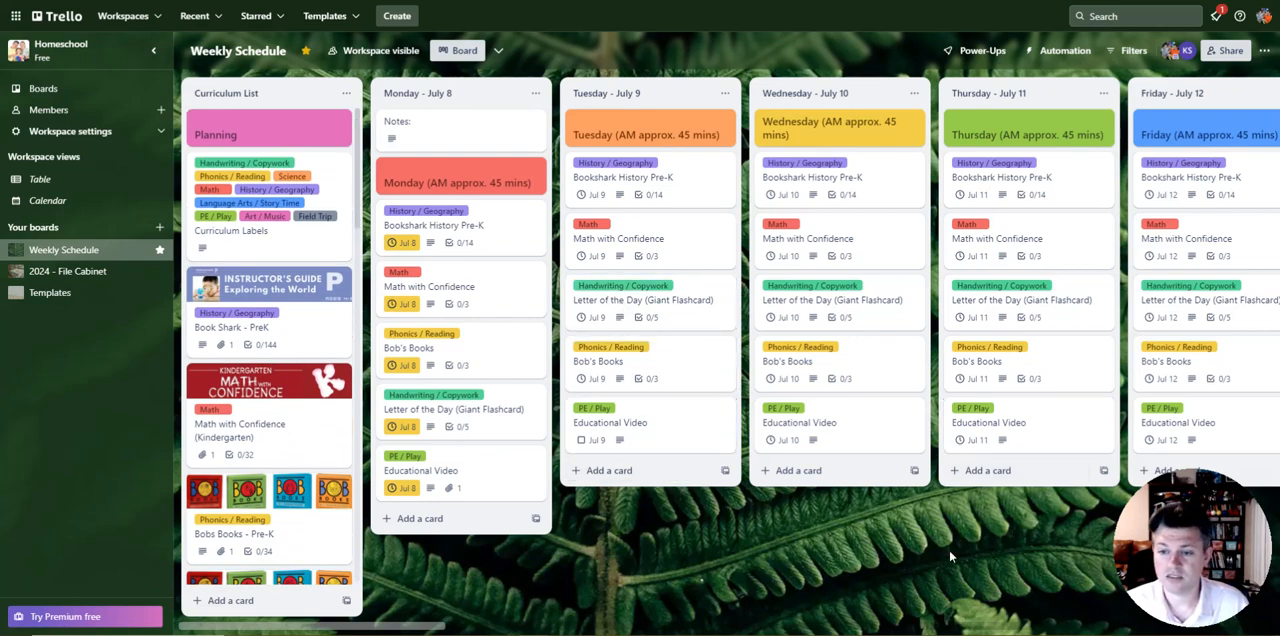
scroll(821, 509, "right", 15)
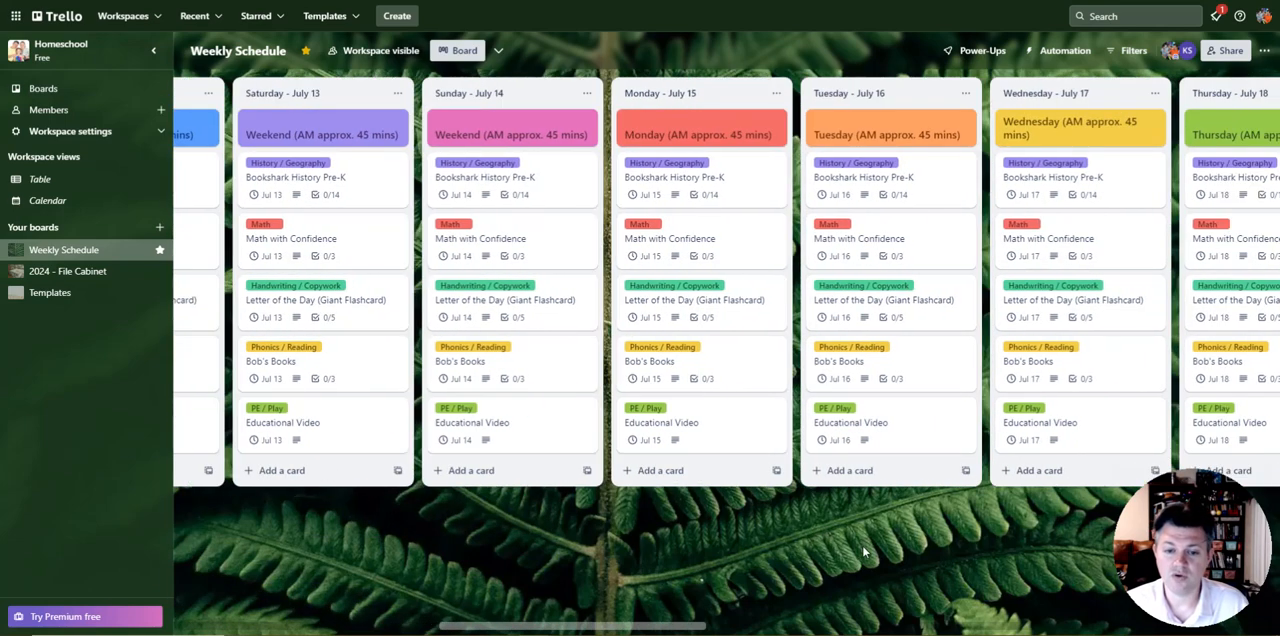
scroll(776, 543, "right", 6)
scroll(618, 543, "left", 14)
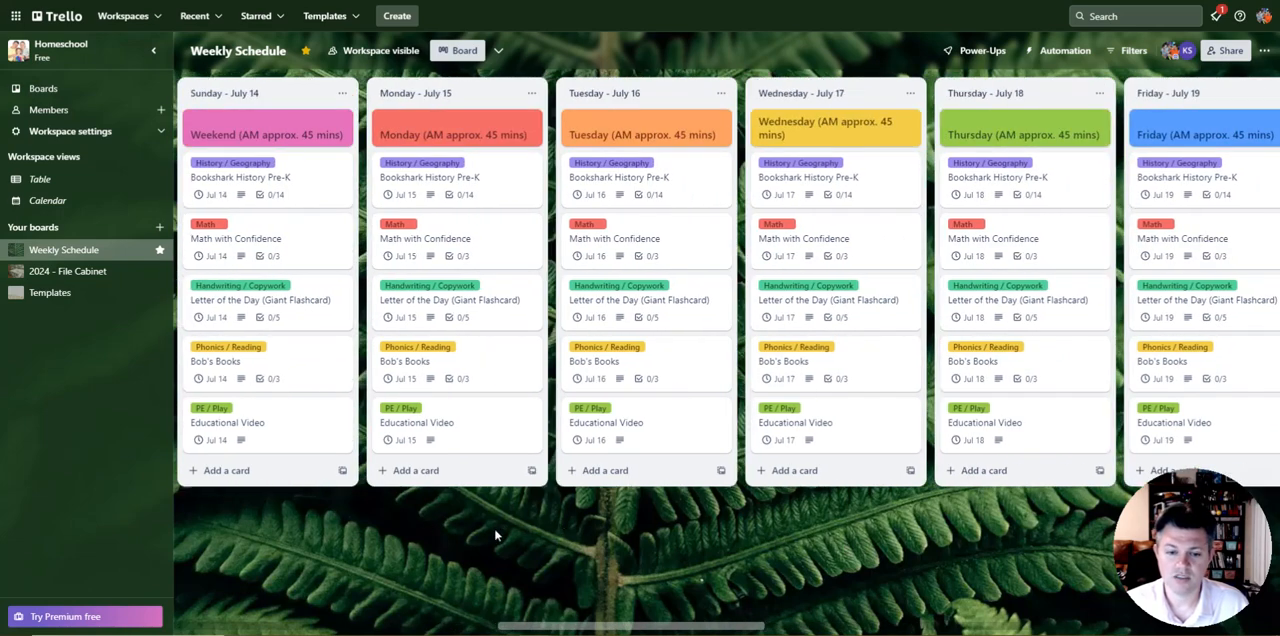
scroll(618, 543, "left", 7)
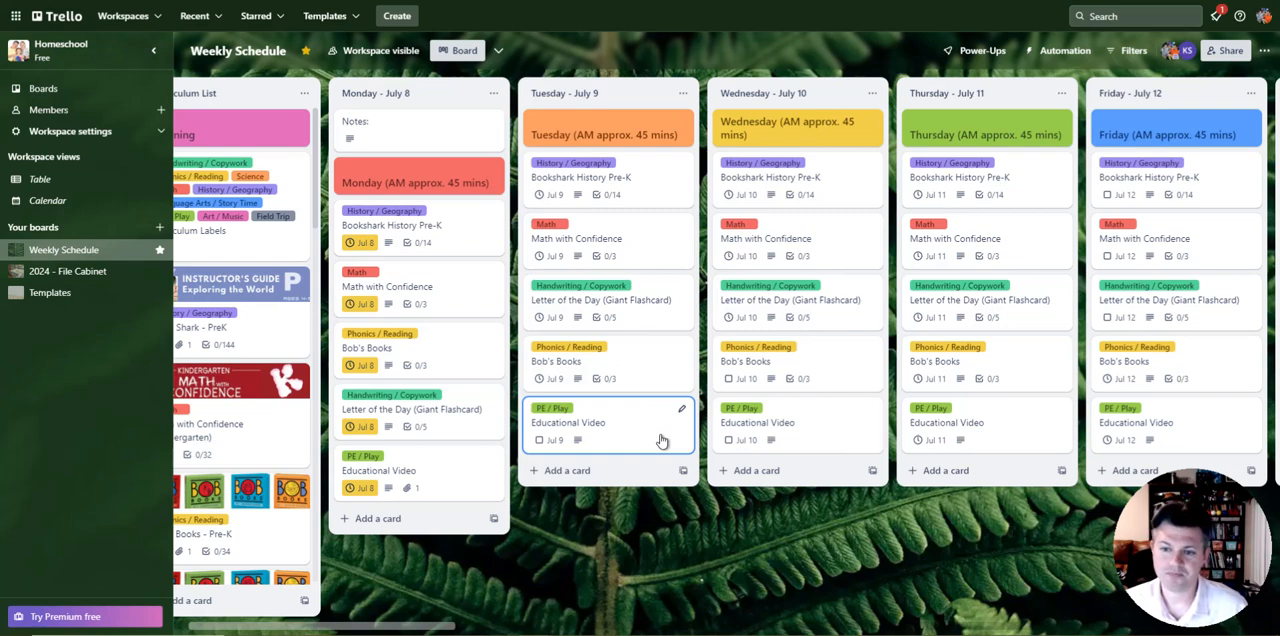
Step: Move the Educational Video card to the top of the Wednesday - July 10 lessons, and return it below Bob's Books
scroll(680, 520, "right", 3)
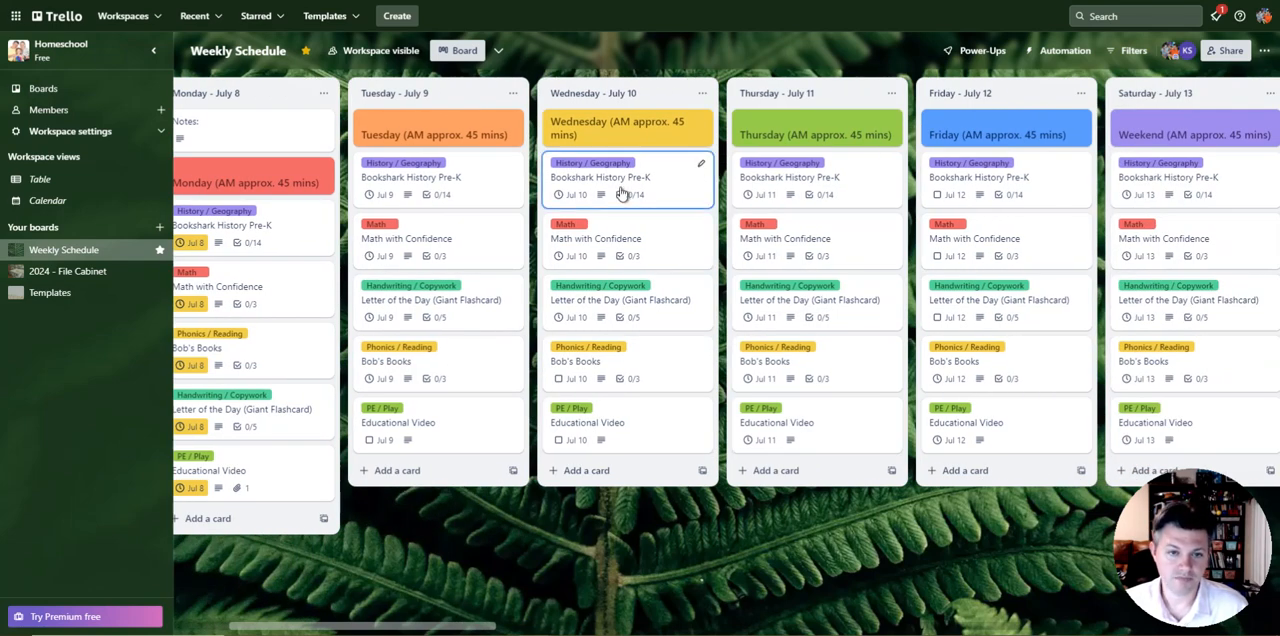
left_click_drag(654, 431, 664, 183)
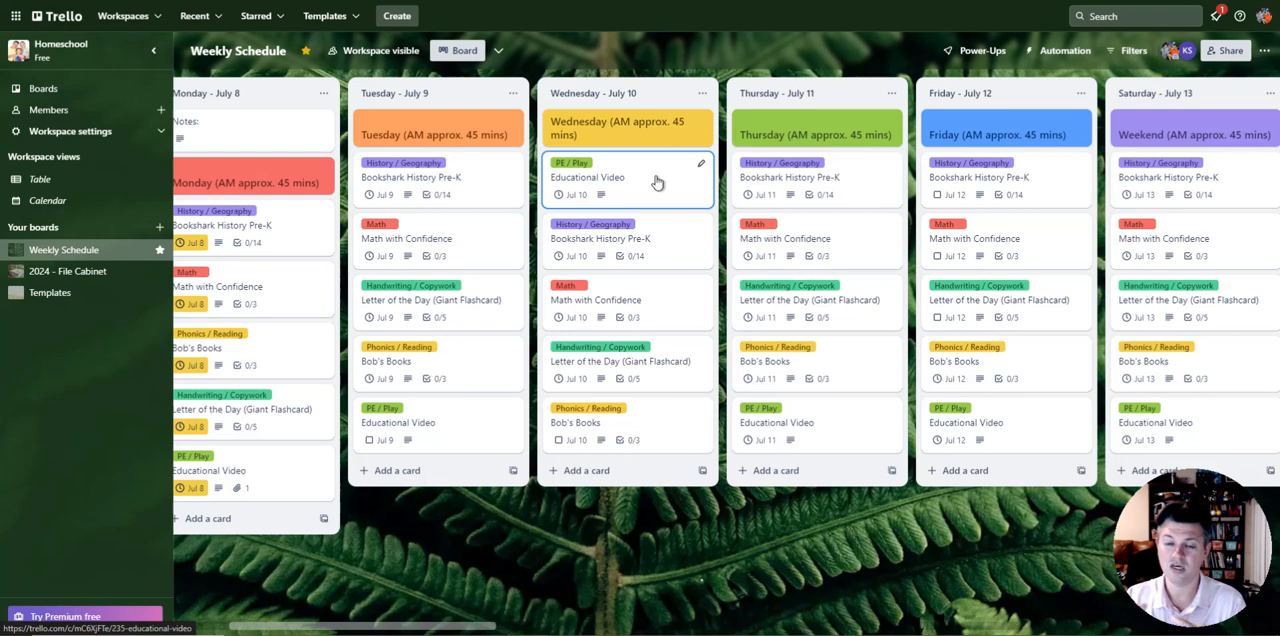
left_click_drag(657, 182, 657, 422)
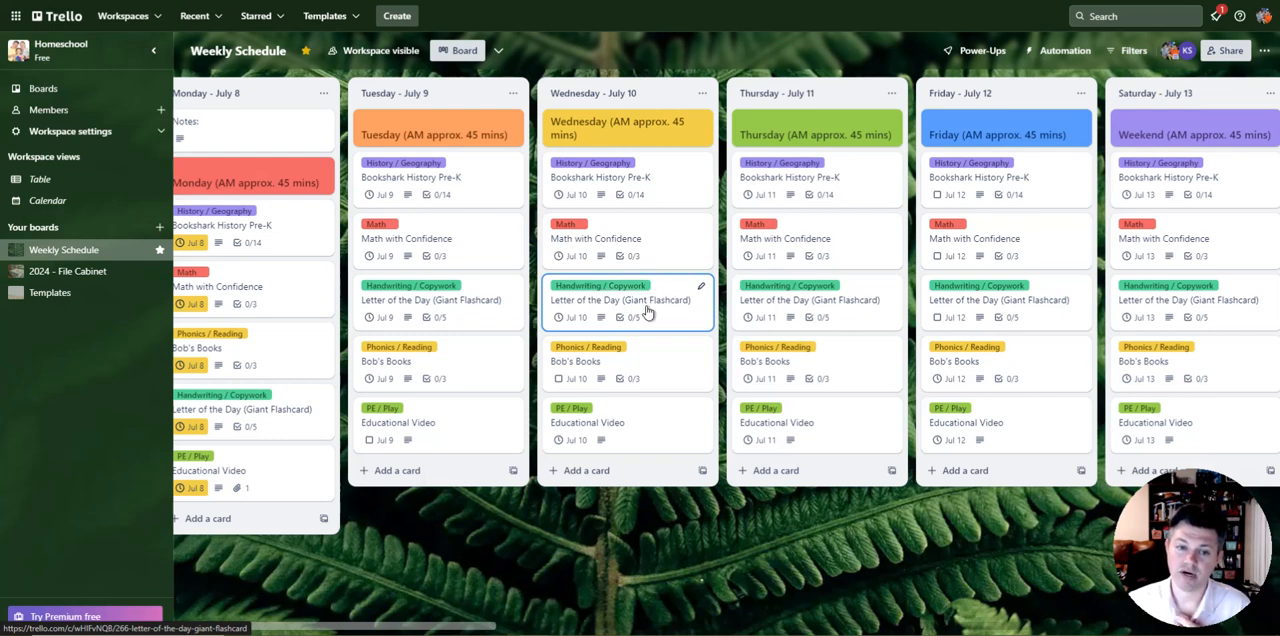
mouse_move(654, 298)
left_mouse_down()
mouse_move(646, 165)
mouse_move(646, 300)
mouse_move(635, 305)
left_mouse_up()
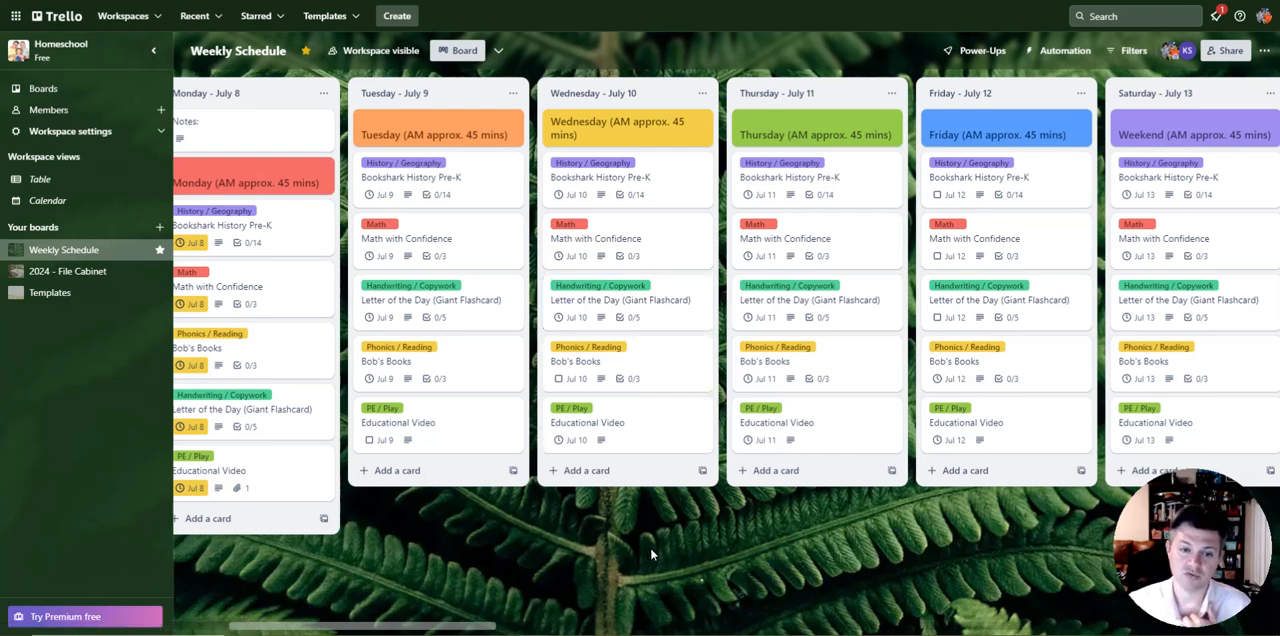
Step: Open the Educational Video card in the Wednesday - July 10 list and read through its approved YouTube channels
scroll(660, 357, "left", 5)
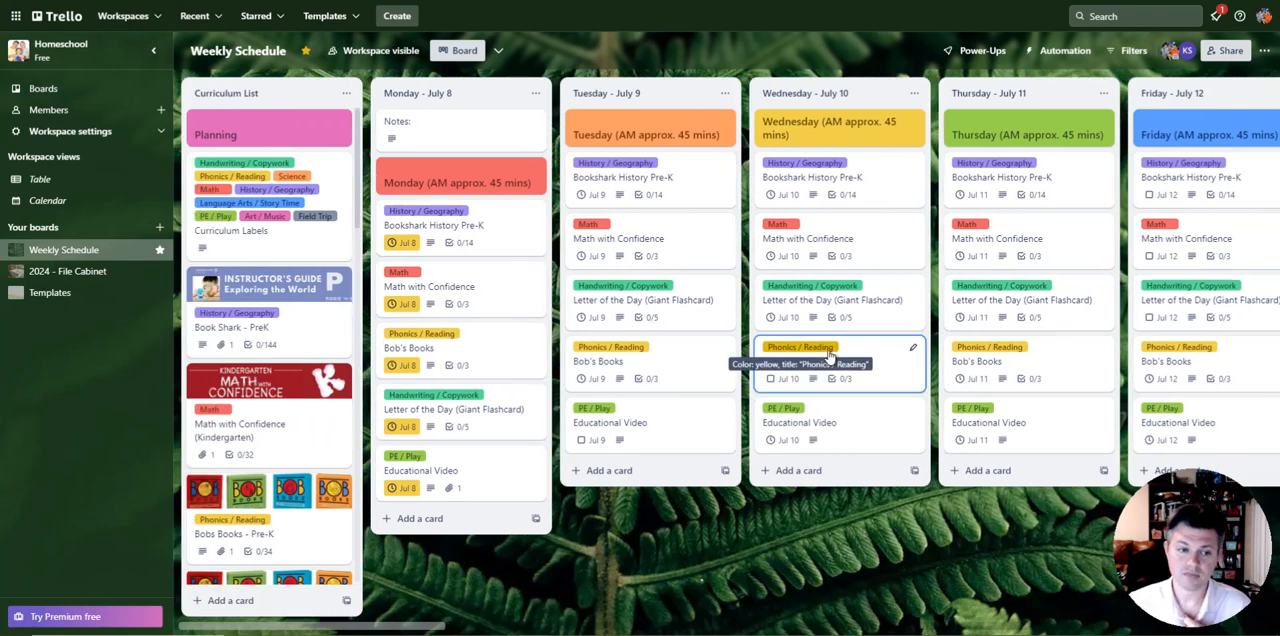
scroll(286, 440, "down", 2)
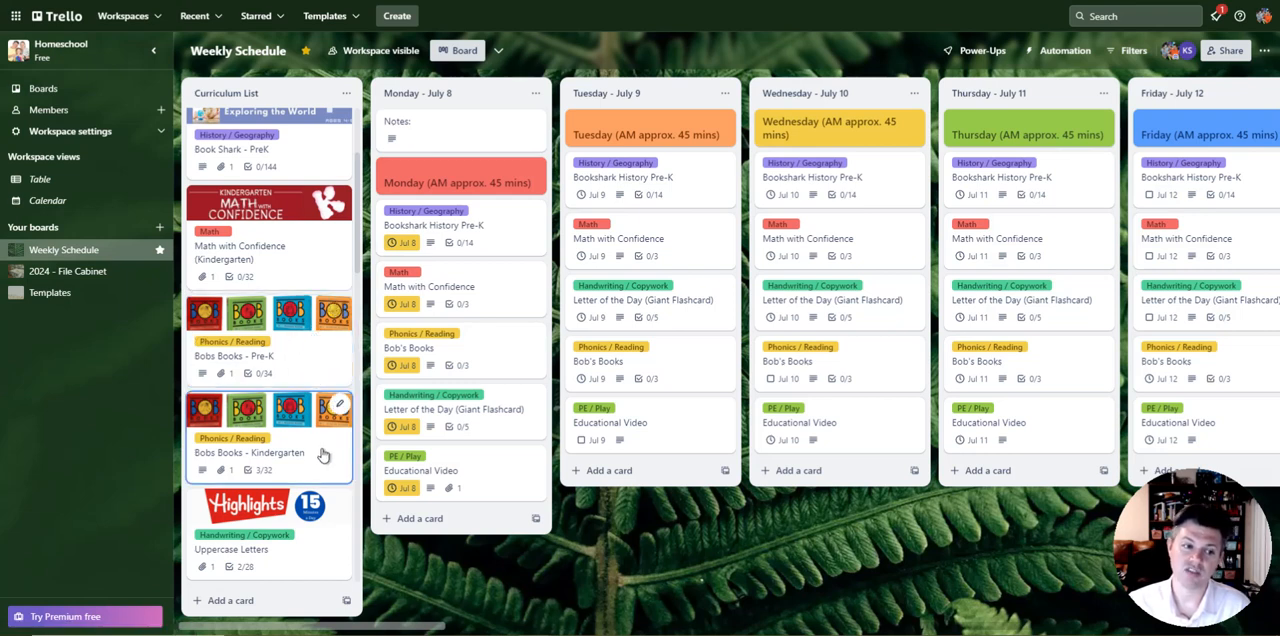
left_click(845, 440)
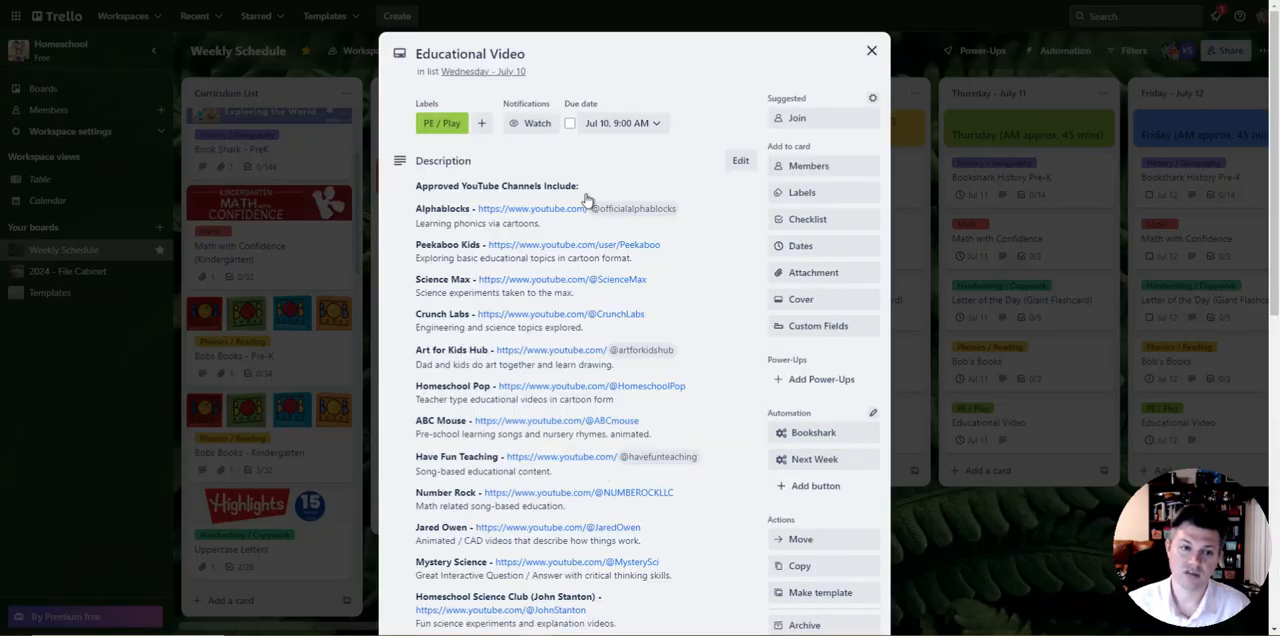
scroll(588, 205, "down", 3)
scroll(588, 230, "down", 3)
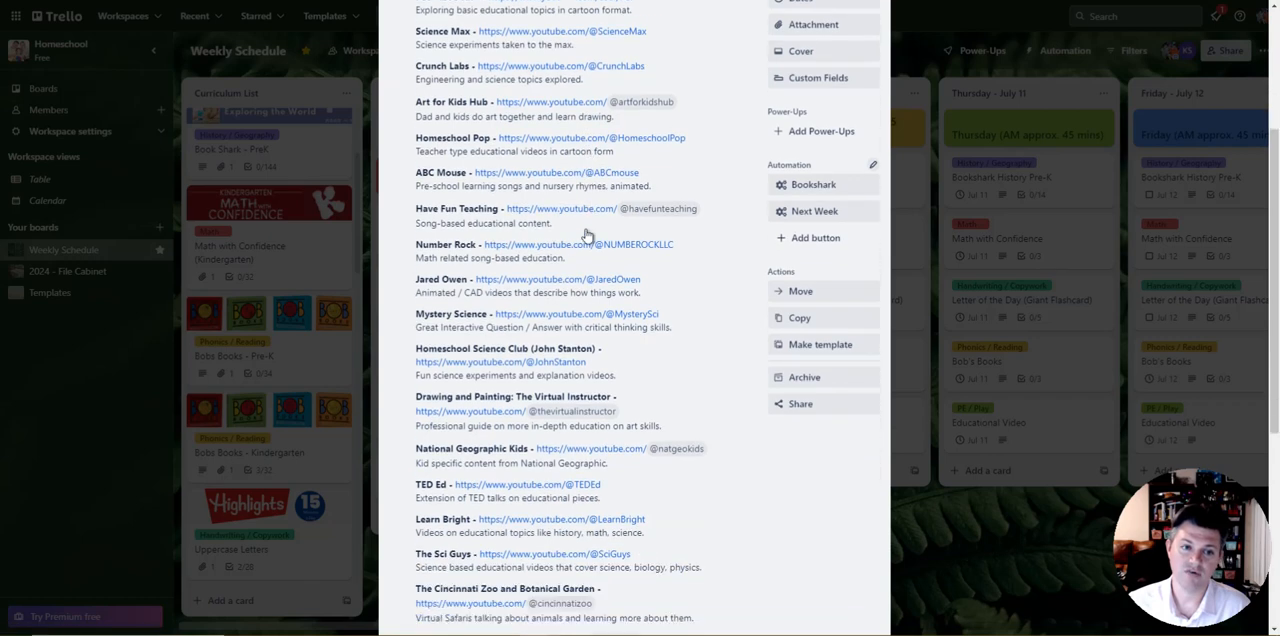
Step: Examine the rest of the approved YouTube channels through Cosmic Kids Yoga, and close the Educational Video card
scroll(590, 265, "down", 4)
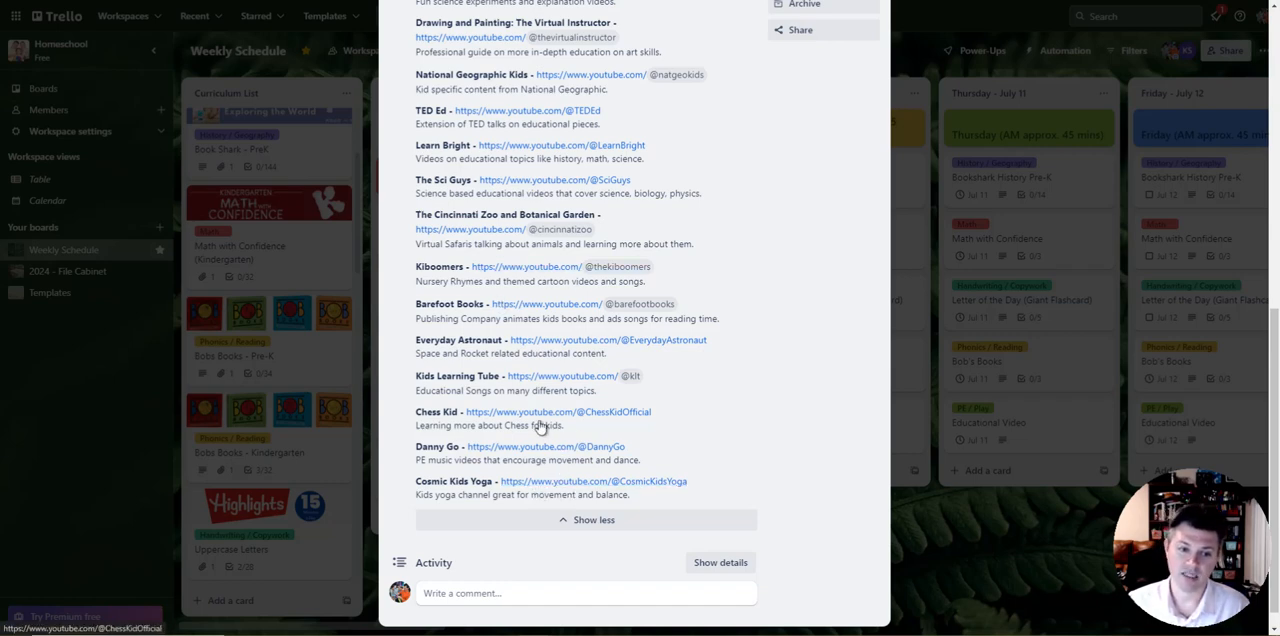
scroll(617, 429, "up", 5)
scroll(569, 430, "down", 2)
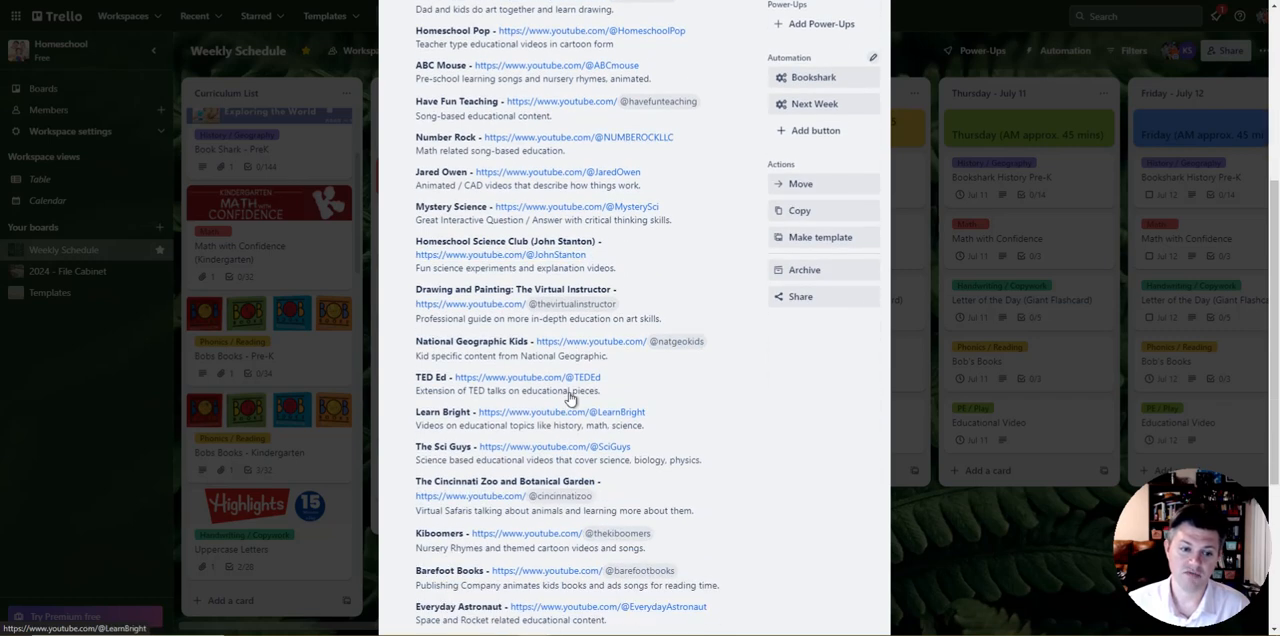
scroll(567, 420, "down", 2)
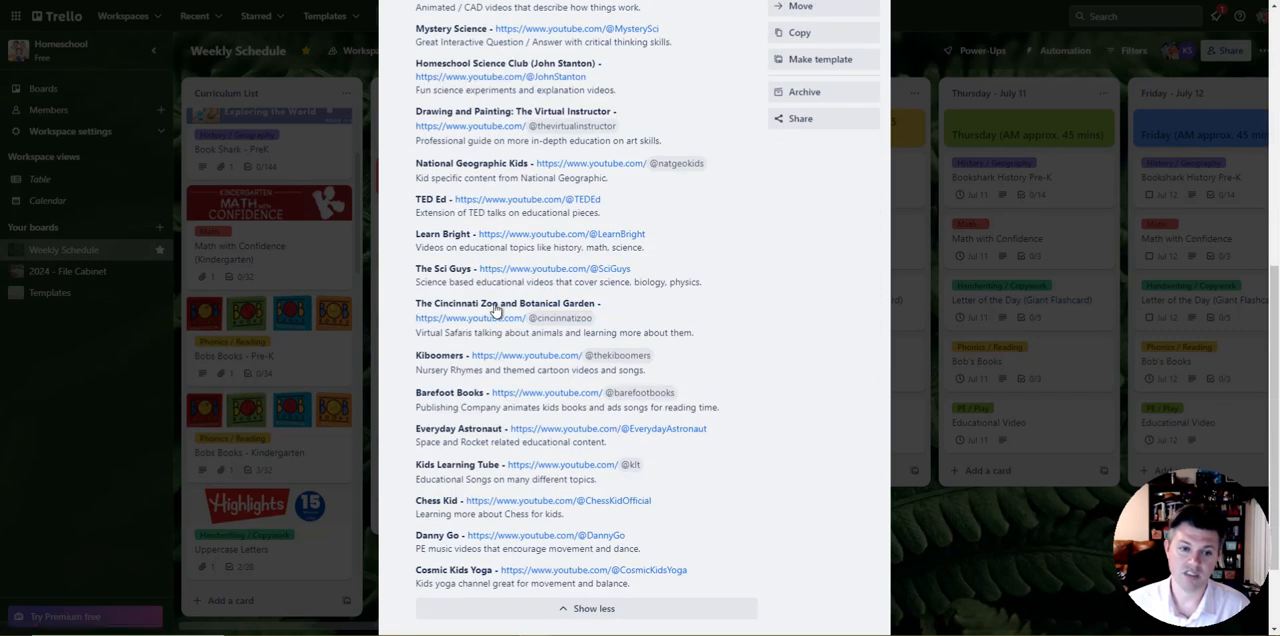
scroll(495, 311, "up", 6)
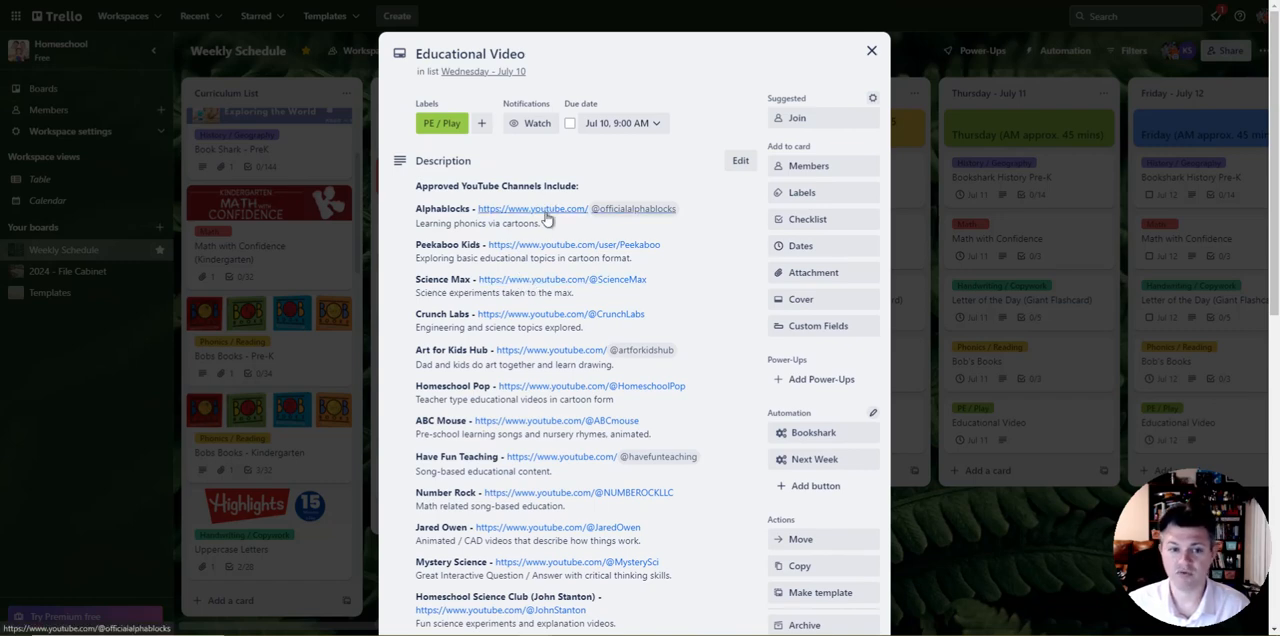
scroll(550, 235, "down", 4)
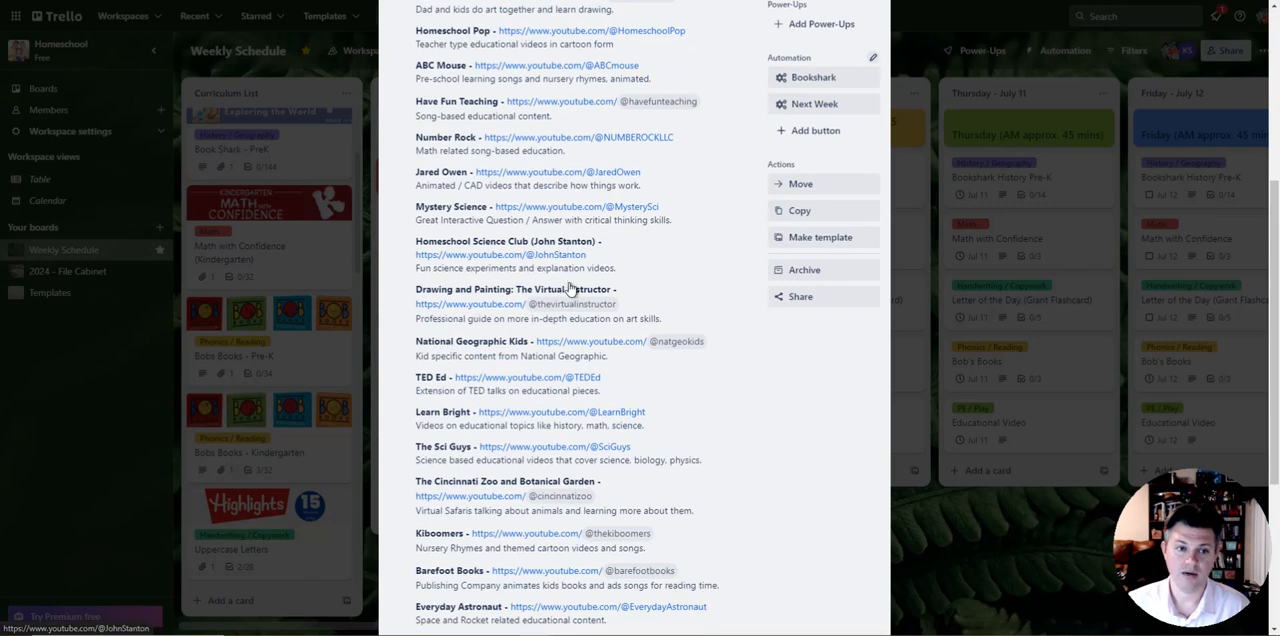
scroll(651, 244, "up", 1)
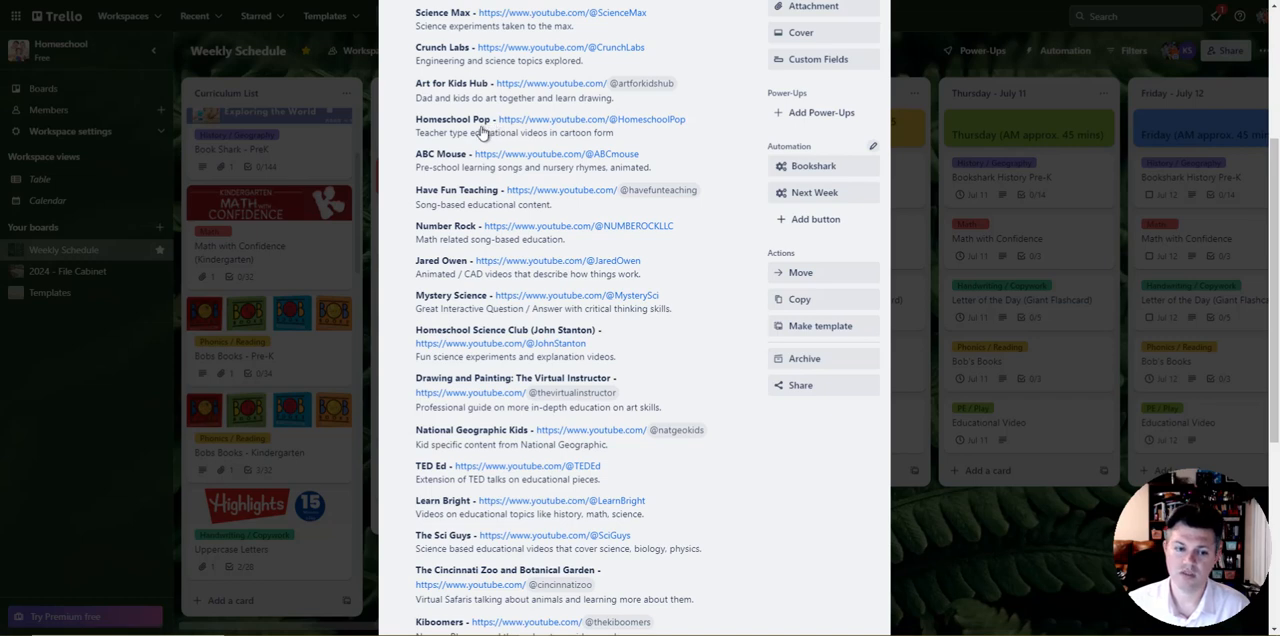
scroll(483, 132, "down", 5)
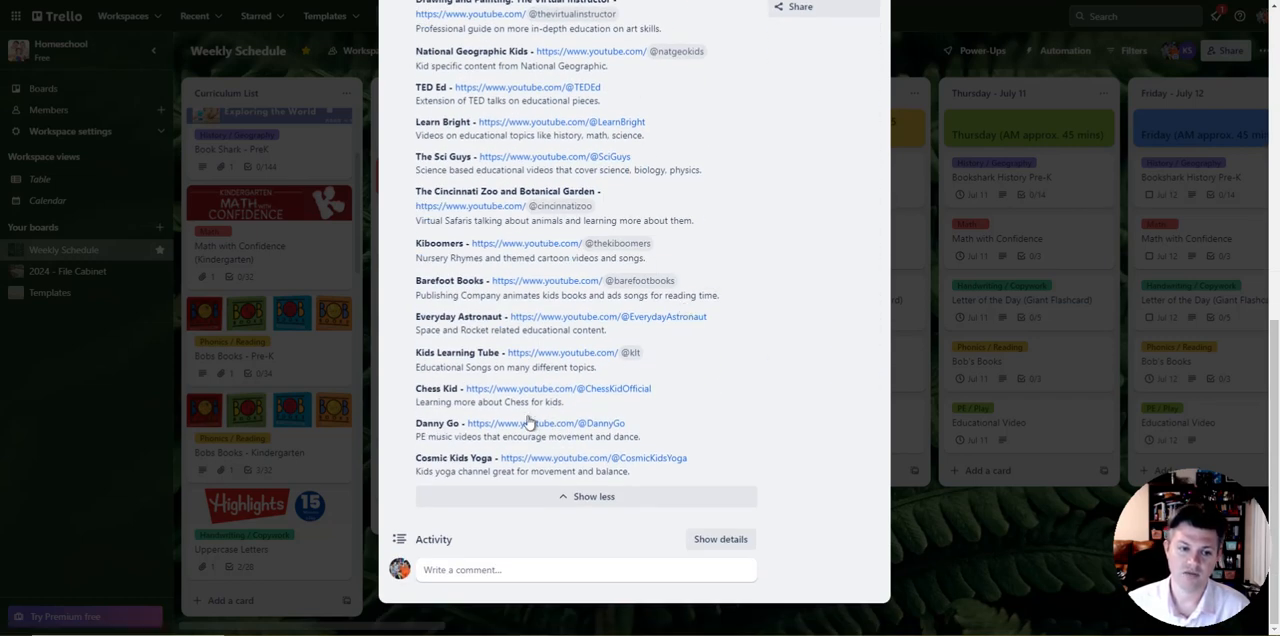
scroll(509, 351, "up", 4)
scroll(519, 287, "down", 4)
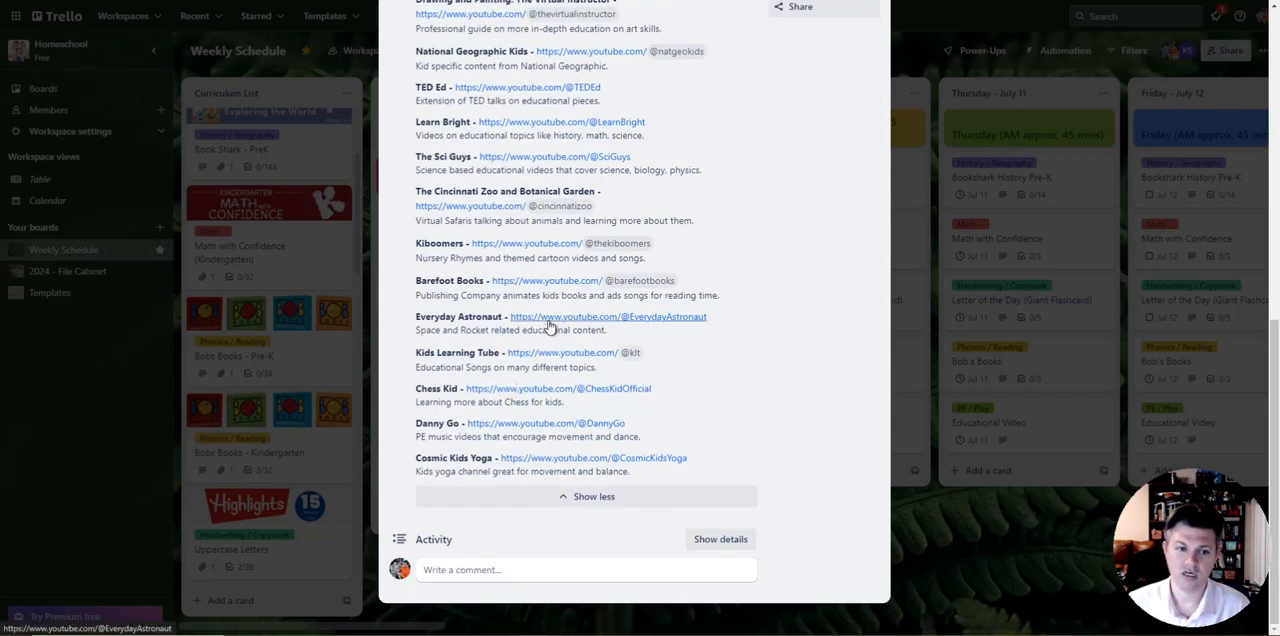
scroll(520, 328, "up", 3)
scroll(545, 350, "up", 2)
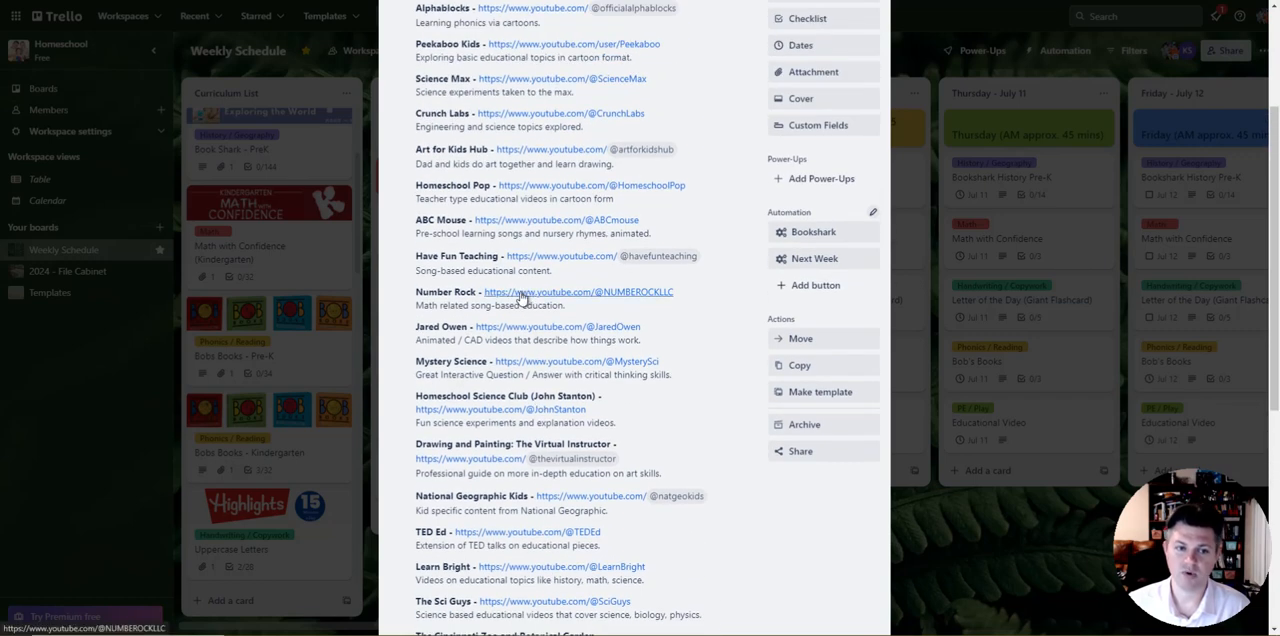
scroll(522, 300, "up", 1)
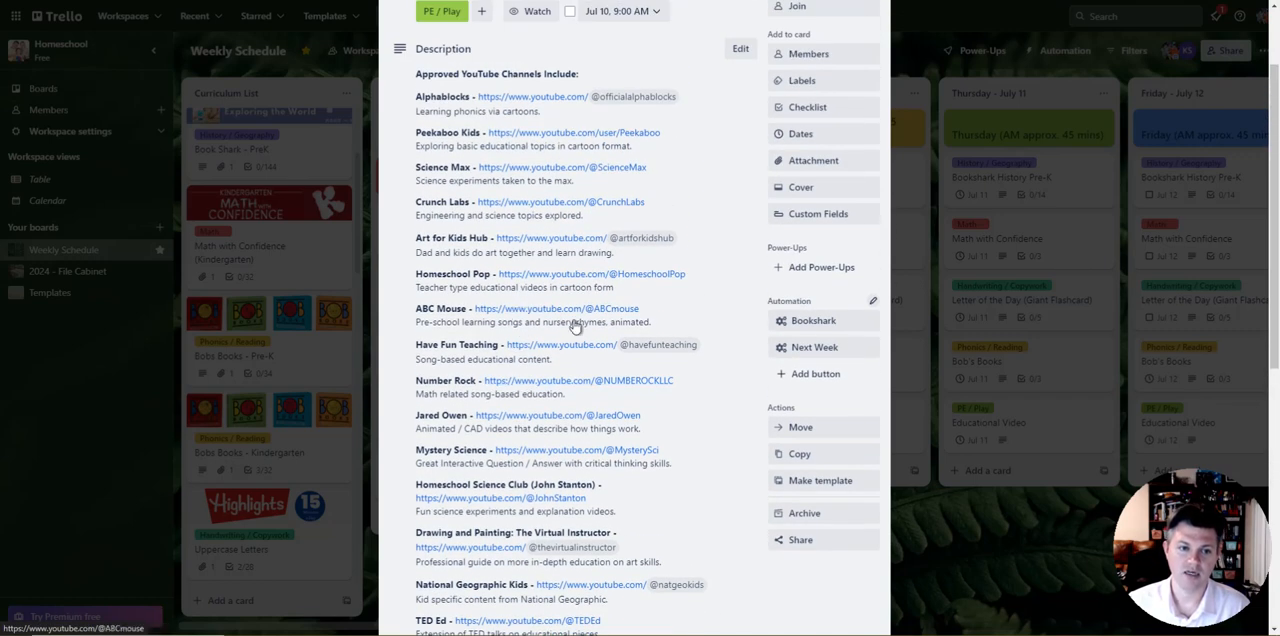
scroll(660, 180, "up", 1)
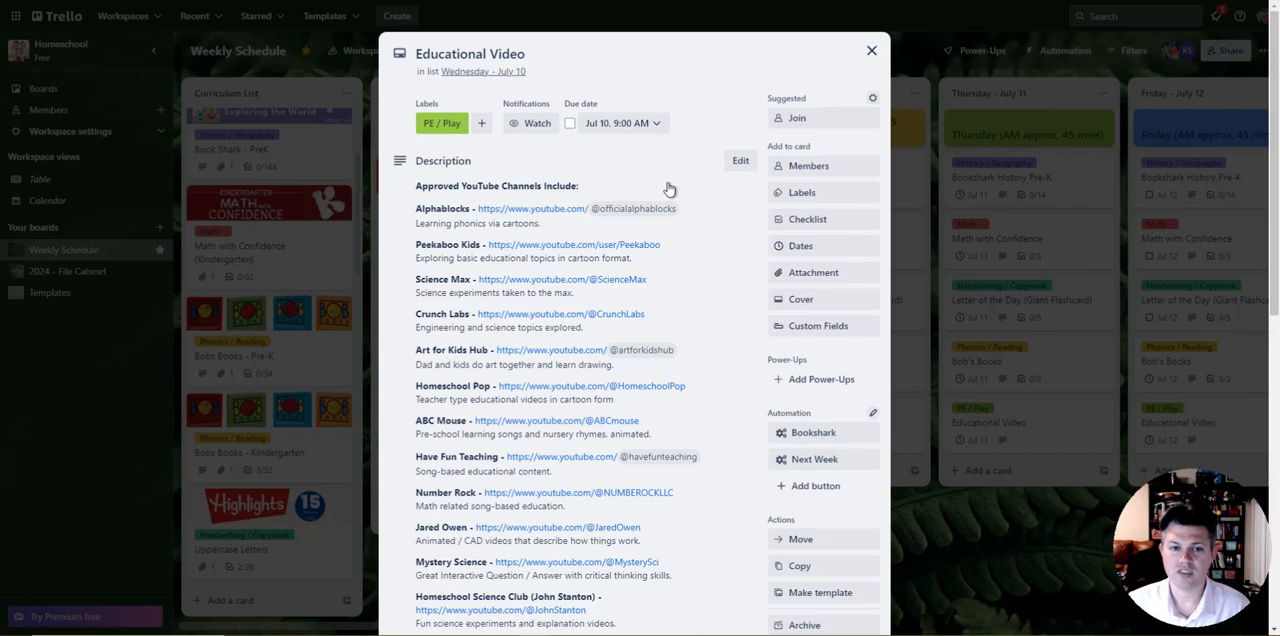
left_click(871, 52)
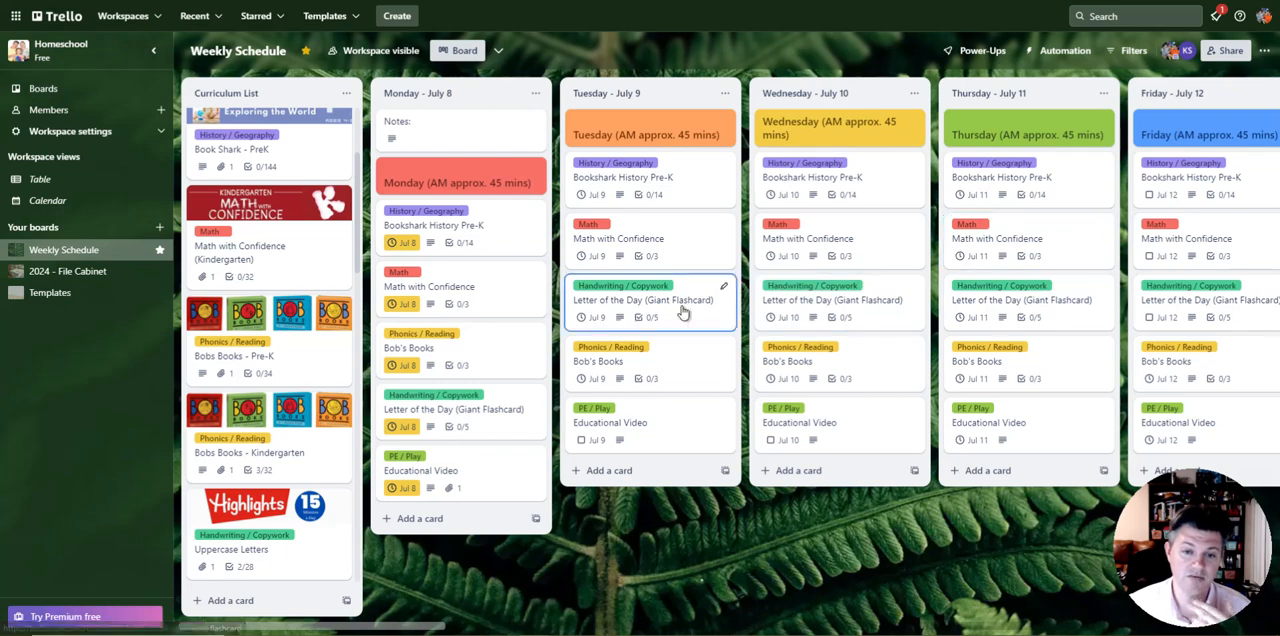
Step: Look over the Weekly Schedule board's daily lists from July 8 through the week of July 15, and return to the Curriculum List
scroll(680, 478, "right", 3)
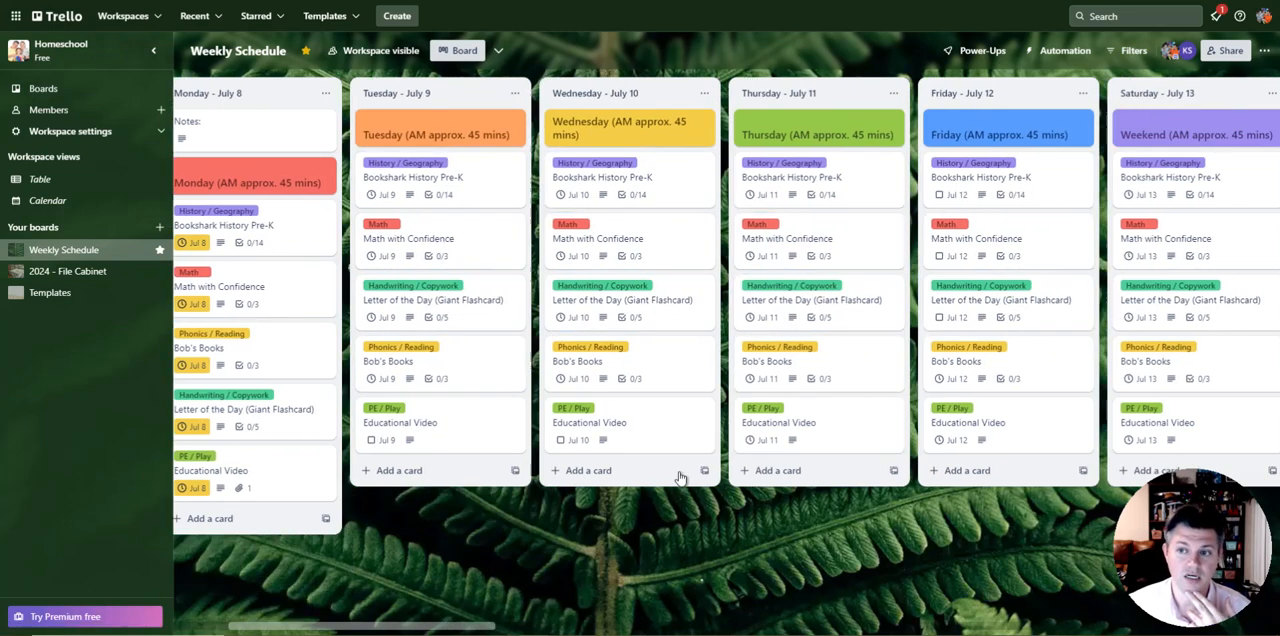
scroll(680, 478, "right", 5)
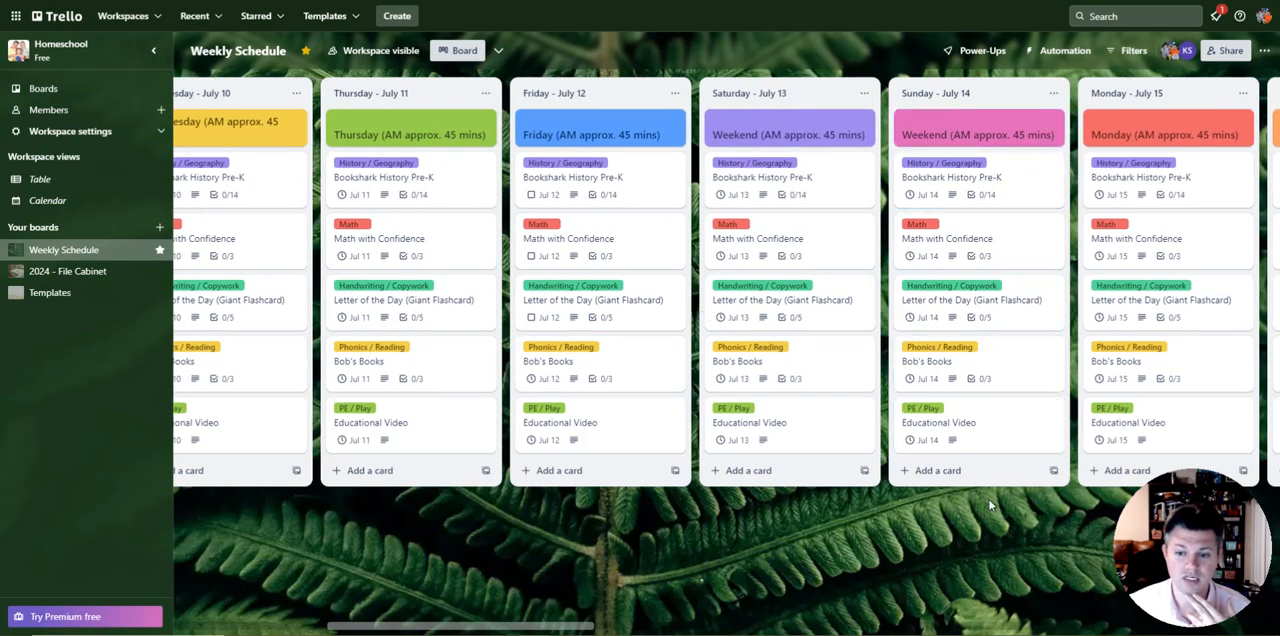
scroll(990, 505, "right", 5)
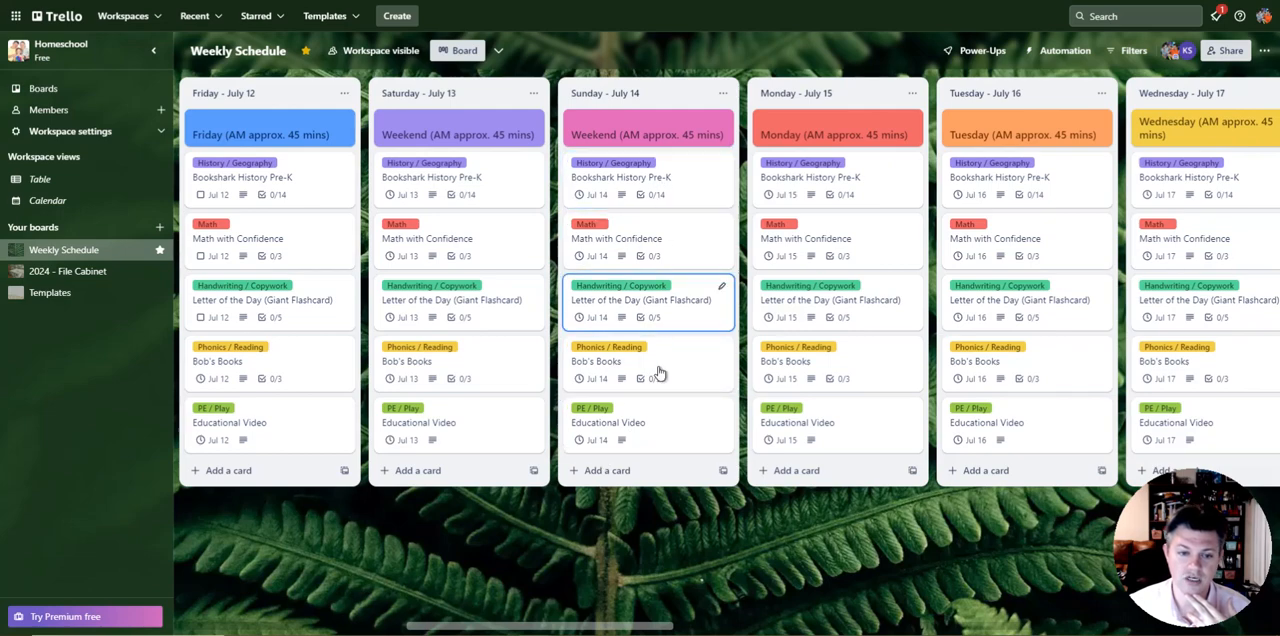
left_click_drag(743, 575, 506, 549)
left_click_drag(404, 545, 655, 531)
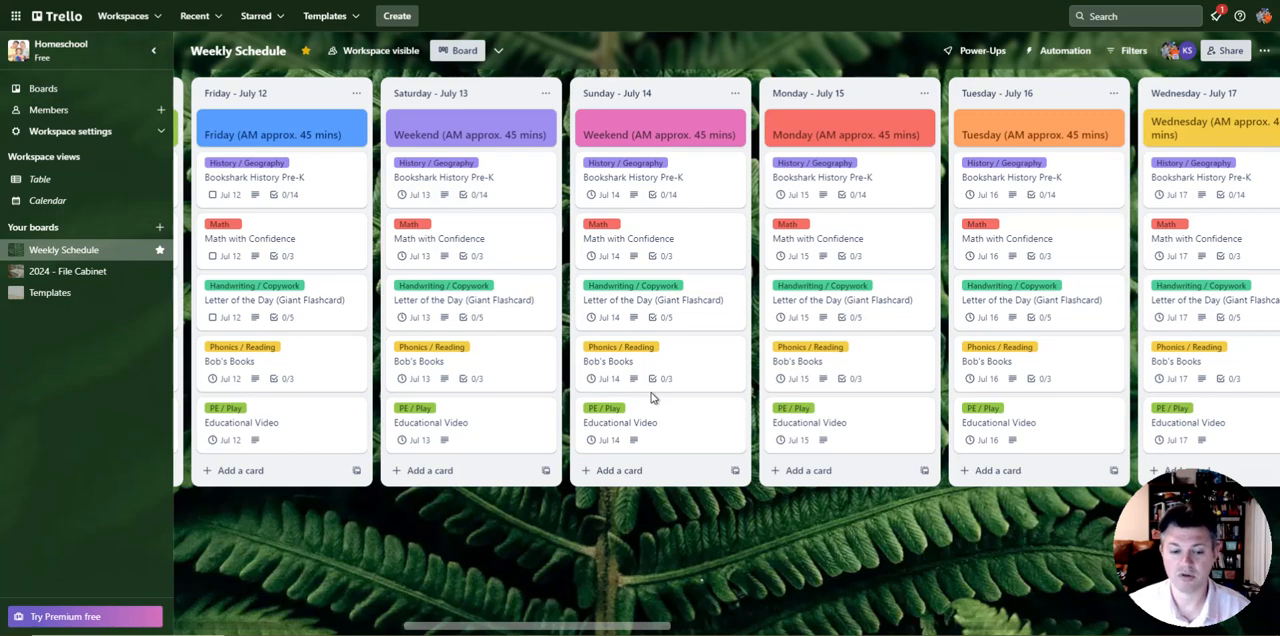
mouse_move(725, 521)
left_mouse_down()
mouse_move(583, 540)
mouse_move(718, 542)
left_mouse_up()
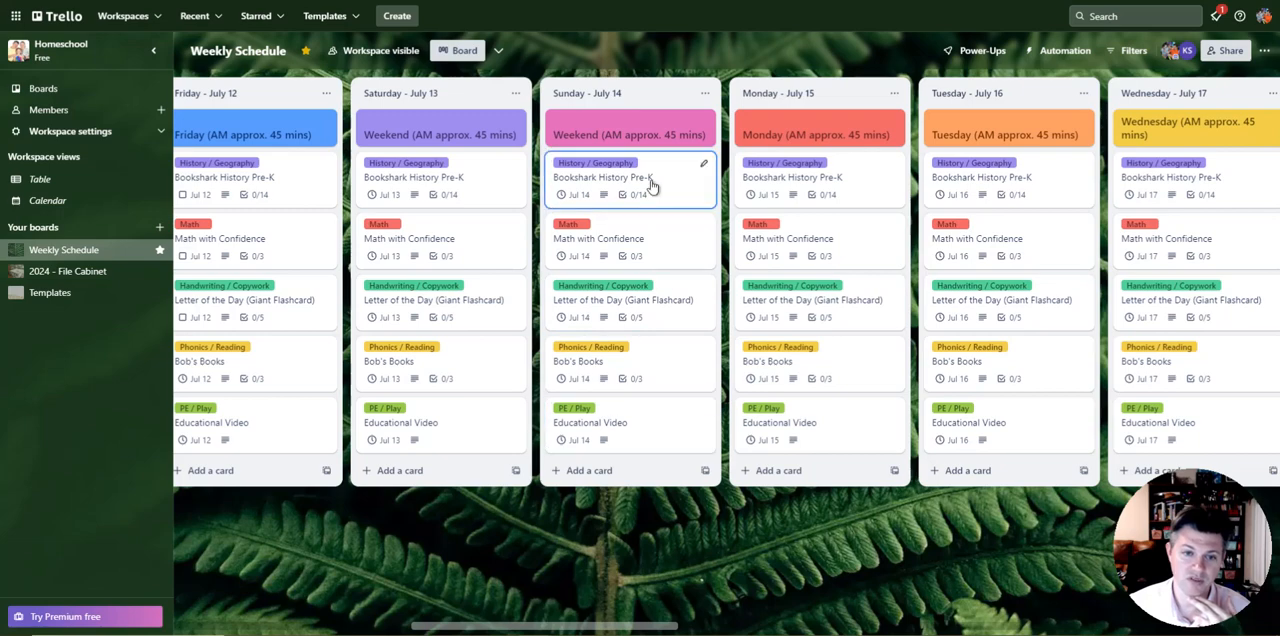
left_click_drag(620, 515, 1078, 511)
left_click_drag(668, 522, 1091, 508)
left_click_drag(666, 521, 519, 521)
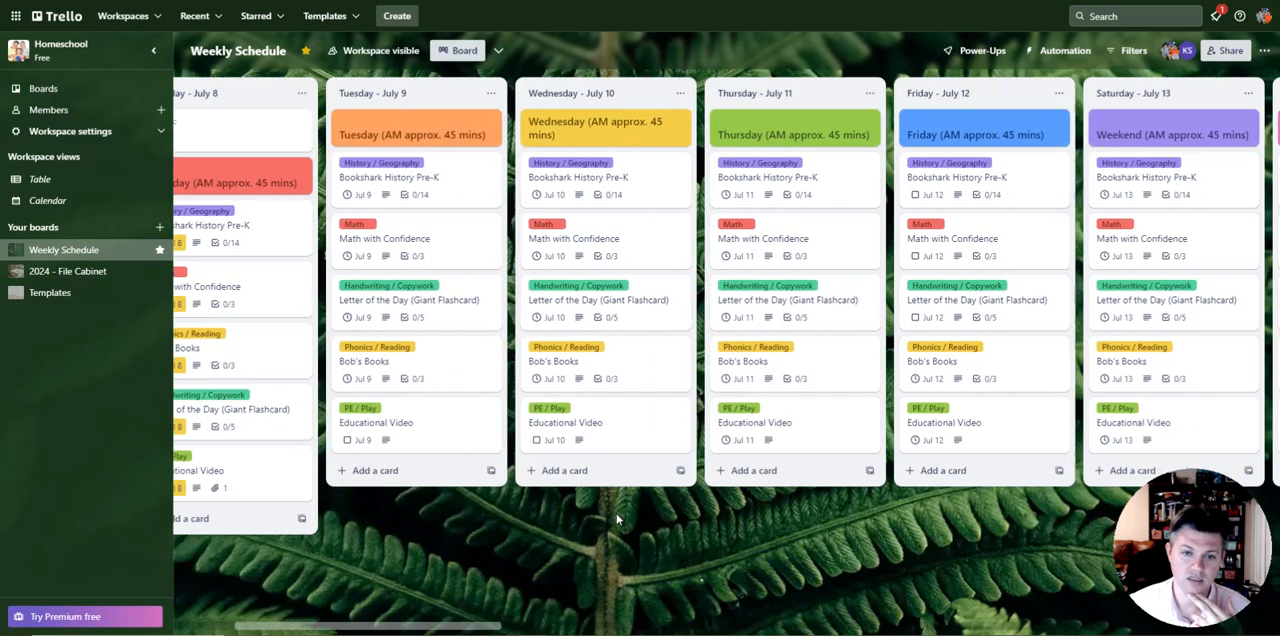
left_click_drag(870, 560, 460, 517)
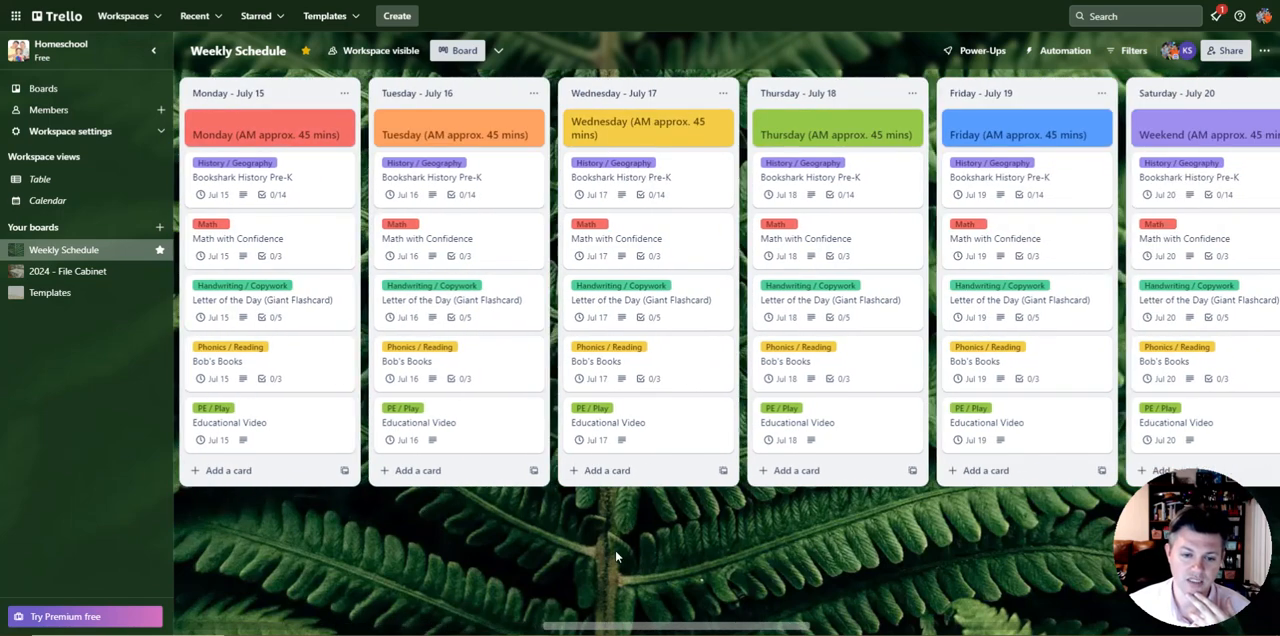
left_click_drag(883, 573, 560, 548)
left_click_drag(510, 545, 1220, 533)
left_click_drag(640, 530, 1118, 532)
left_click_drag(715, 535, 1174, 530)
left_click_drag(590, 512, 760, 494)
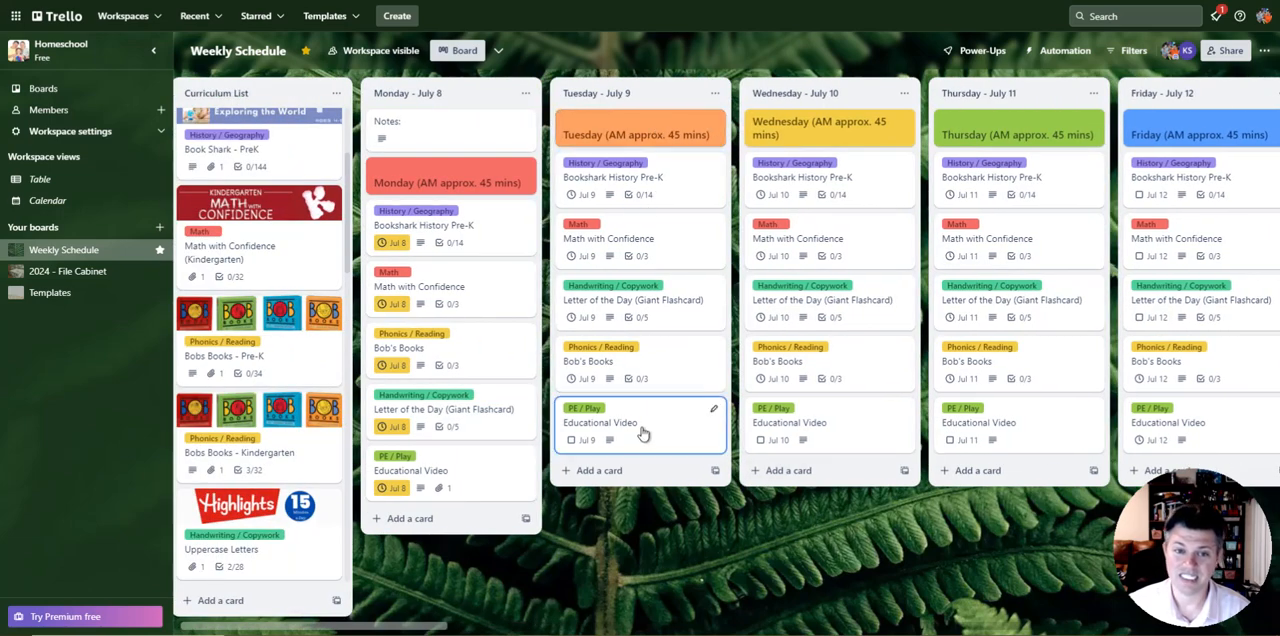